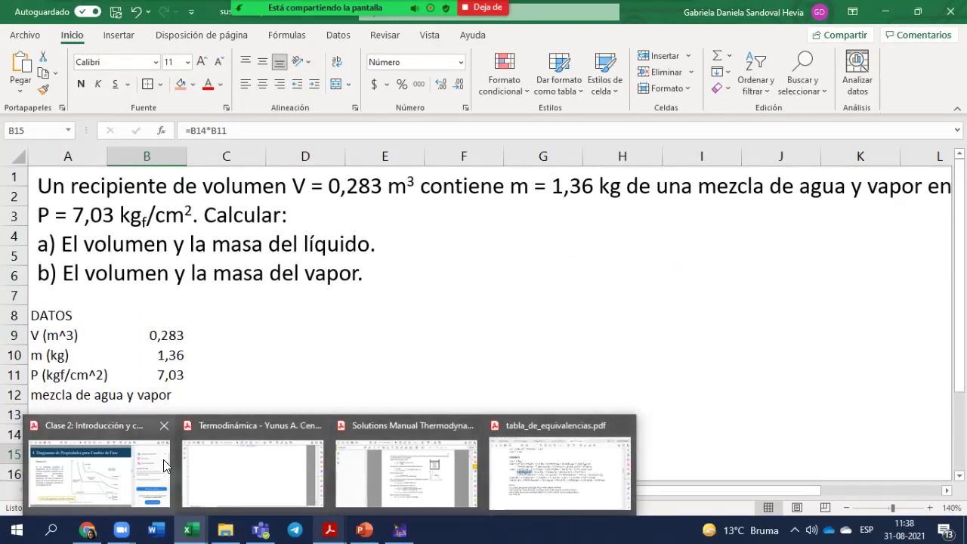
# Step: Switch to the Termodinámica textbook PDF and go back from its last pages to the SI property tables around page 935
pyautogui.click(234, 488)
pyautogui.scroll(8, 396, 386)
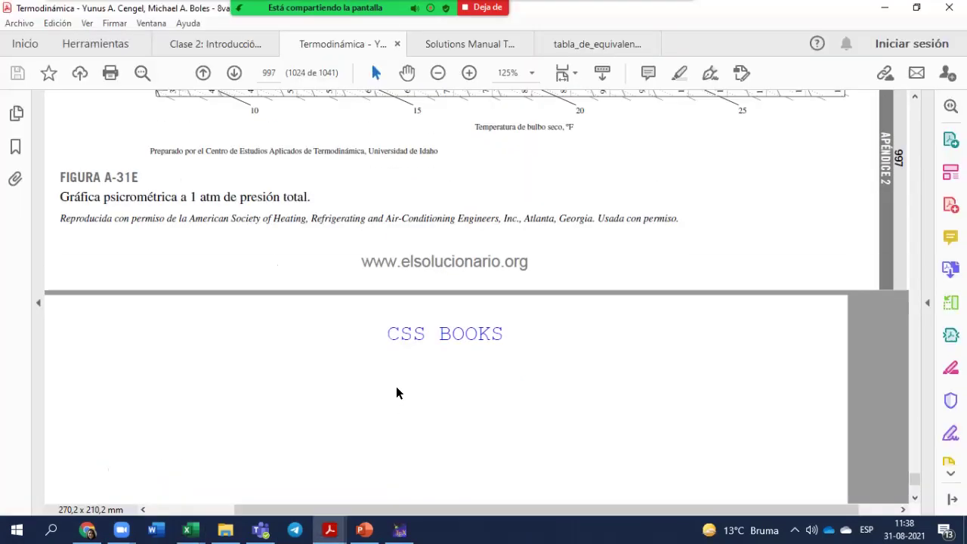
pyautogui.scroll(10, 393, 388)
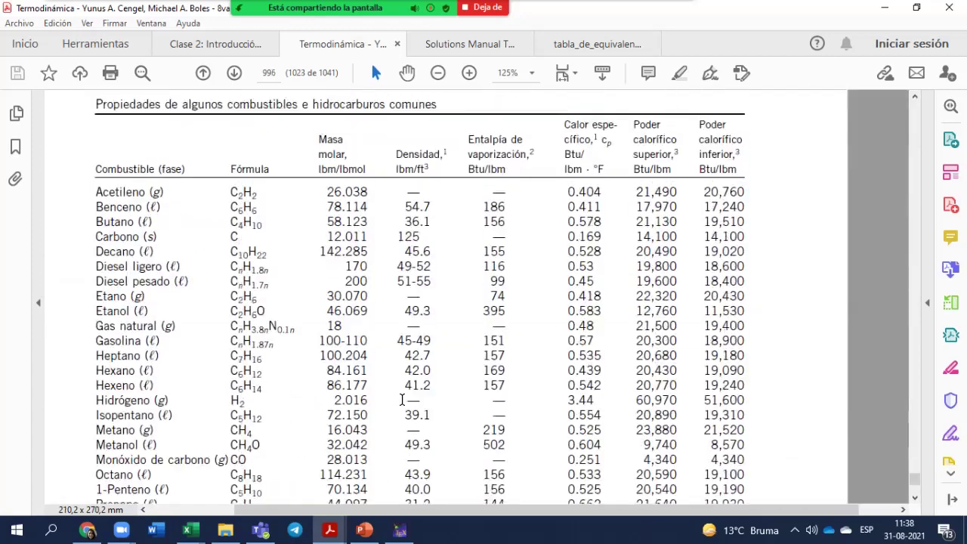
pyautogui.moveTo(910, 486); pyautogui.dragTo(886, 468)
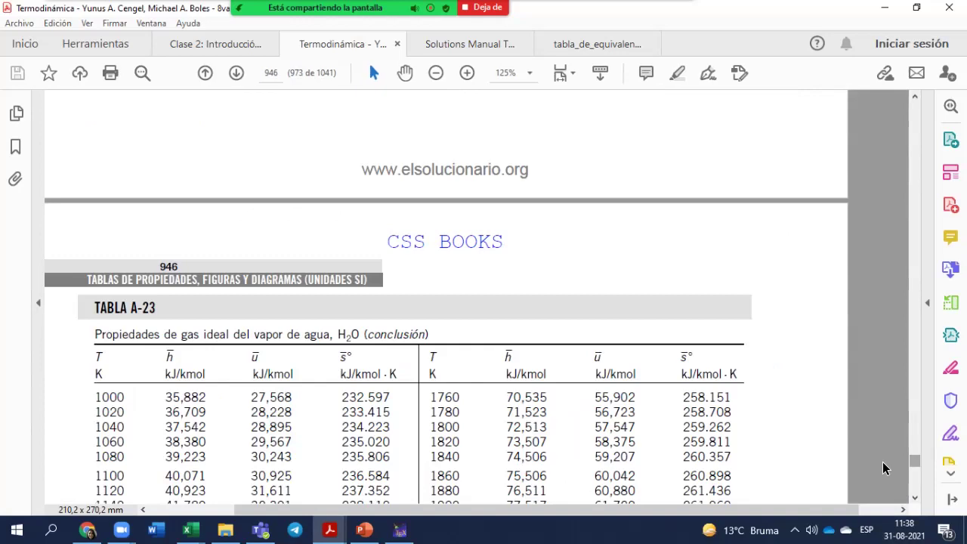
pyautogui.scroll(10, 483, 420)
pyautogui.scroll(10, 483, 420)
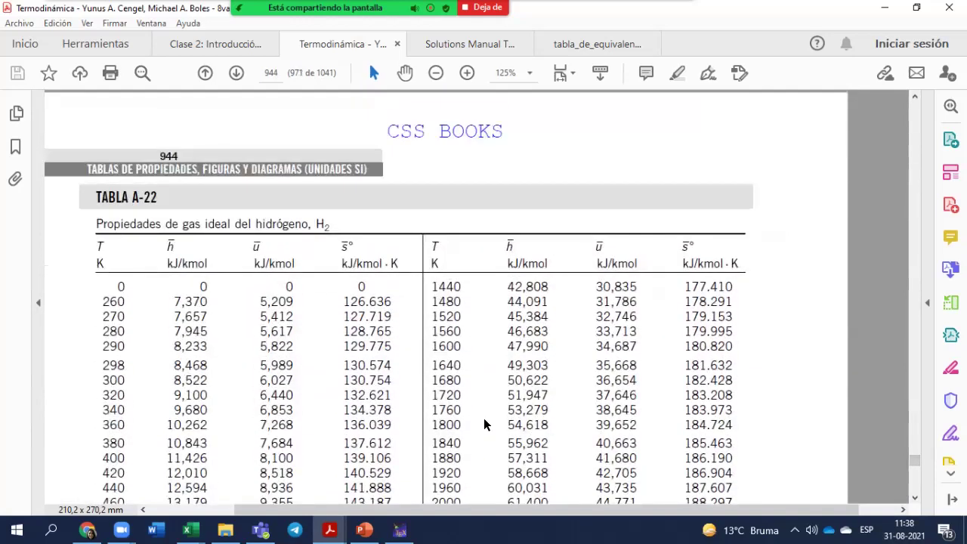
pyautogui.scroll(20, 484, 425)
pyautogui.scroll(20, 489, 447)
pyautogui.scroll(20, 498, 493)
pyautogui.scroll(20, 522, 471)
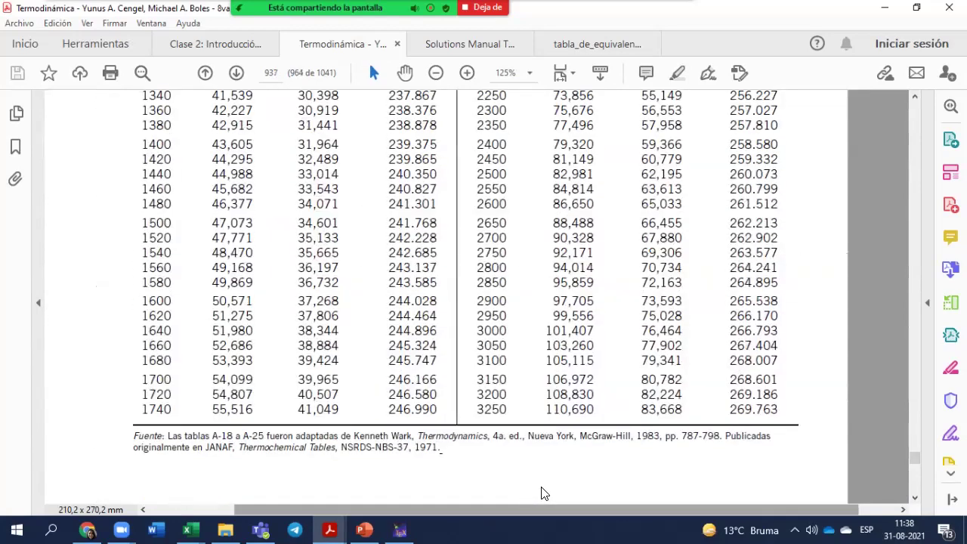
pyautogui.scroll(15, 559, 181)
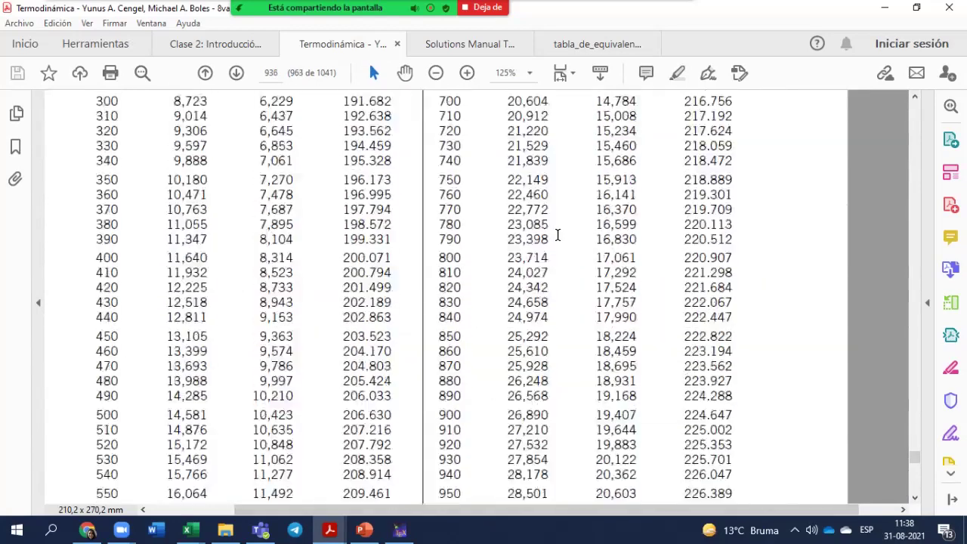
pyautogui.scroll(10, 559, 241)
pyautogui.scroll(15, 563, 253)
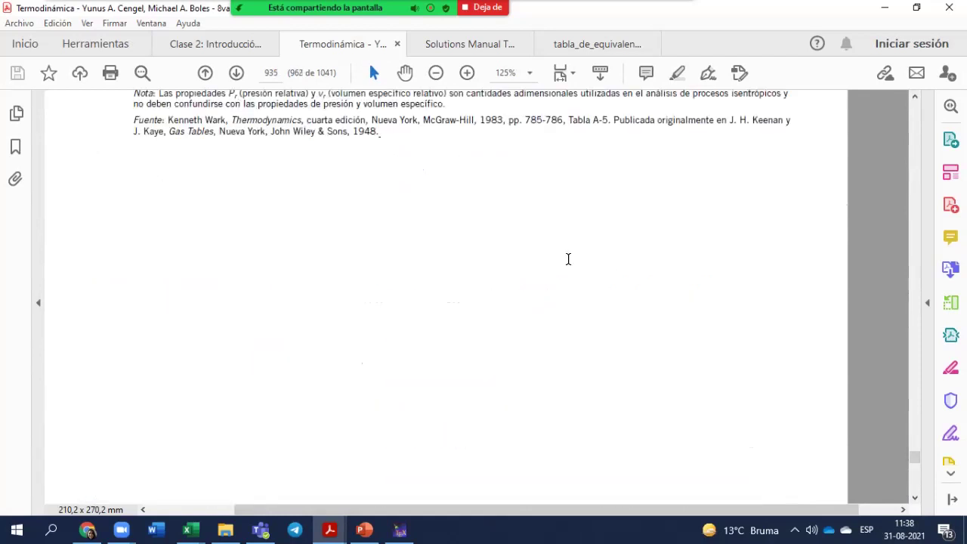
# Step: Page back through the SI appendix to Table A-5, saturated water by pressure, on page 916
pyautogui.click(205, 73)
pyautogui.click(205, 74)
pyautogui.click(205, 74)
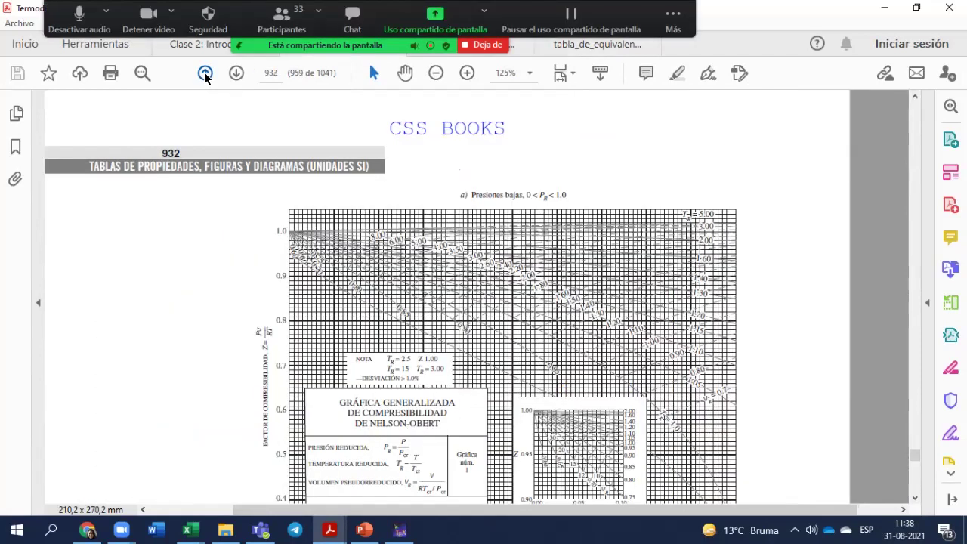
pyautogui.click(205, 73)
pyautogui.click(205, 73)
pyautogui.click(205, 73)
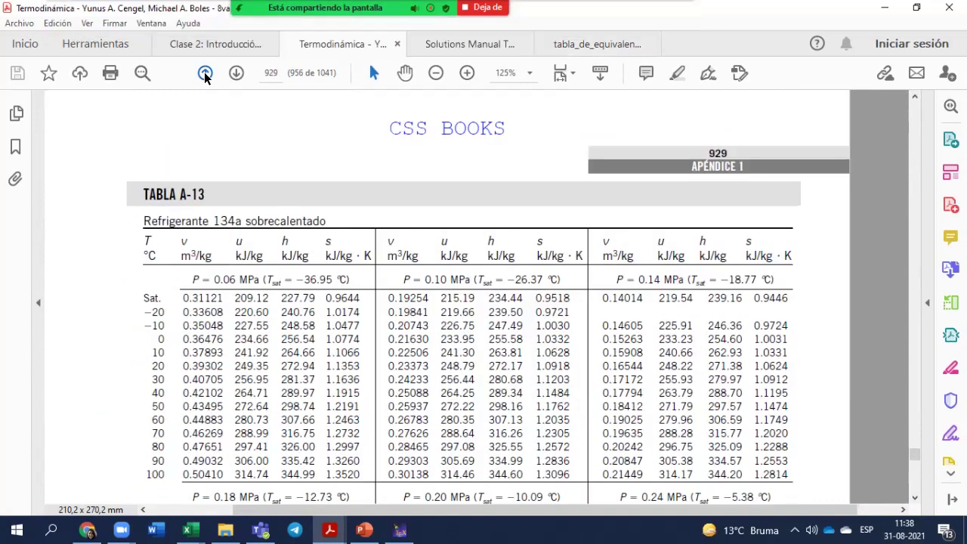
pyautogui.click(204, 74)
pyautogui.click(205, 73)
pyautogui.click(205, 73)
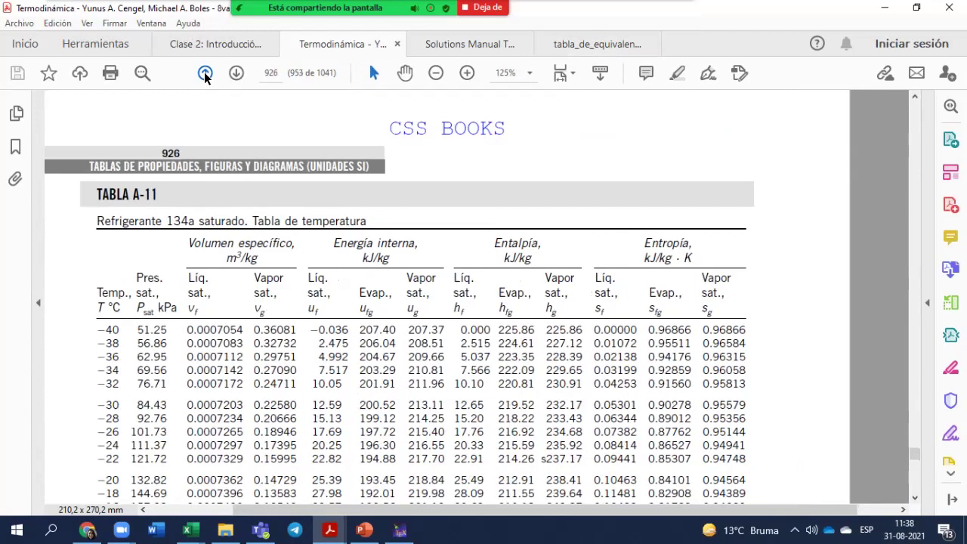
pyautogui.click(205, 74)
pyautogui.click(205, 74)
pyautogui.click(205, 73)
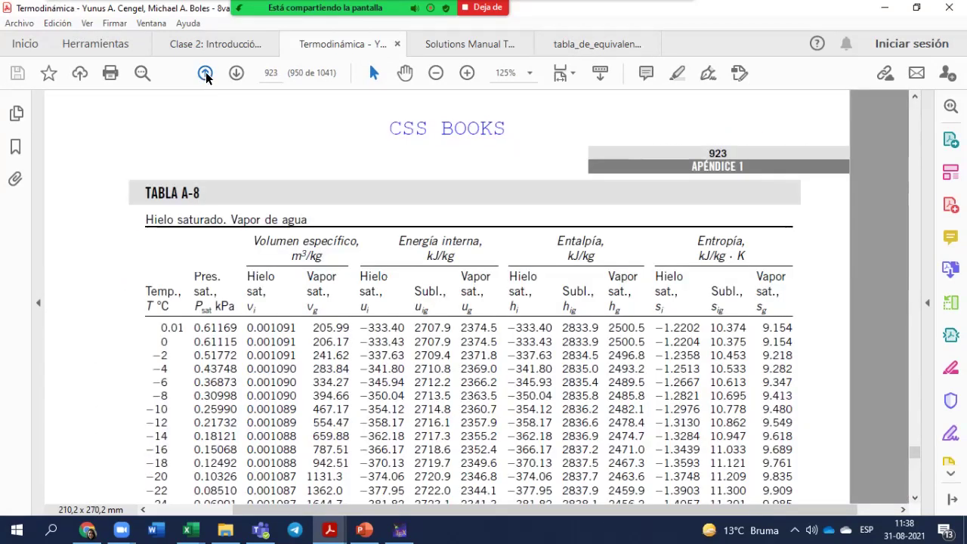
pyautogui.click(205, 73)
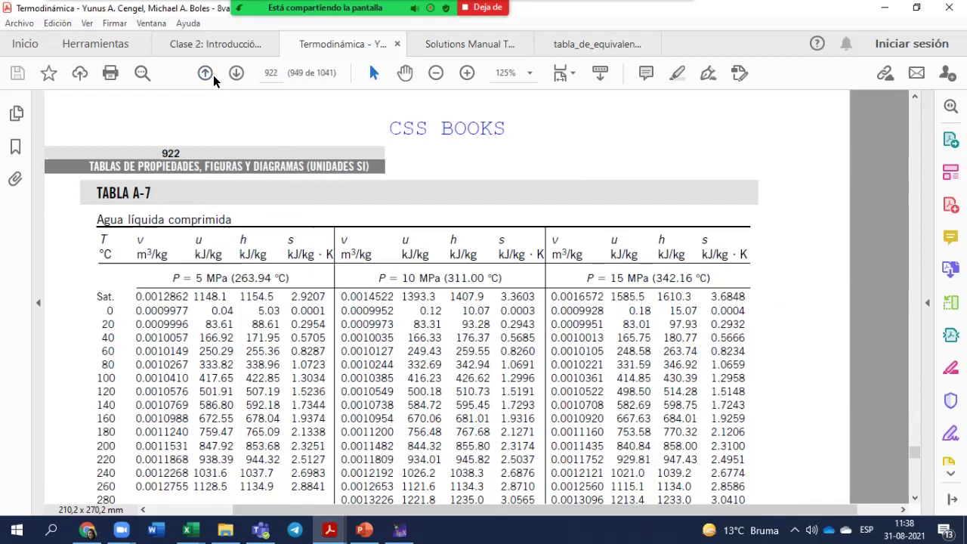
pyautogui.click(205, 73)
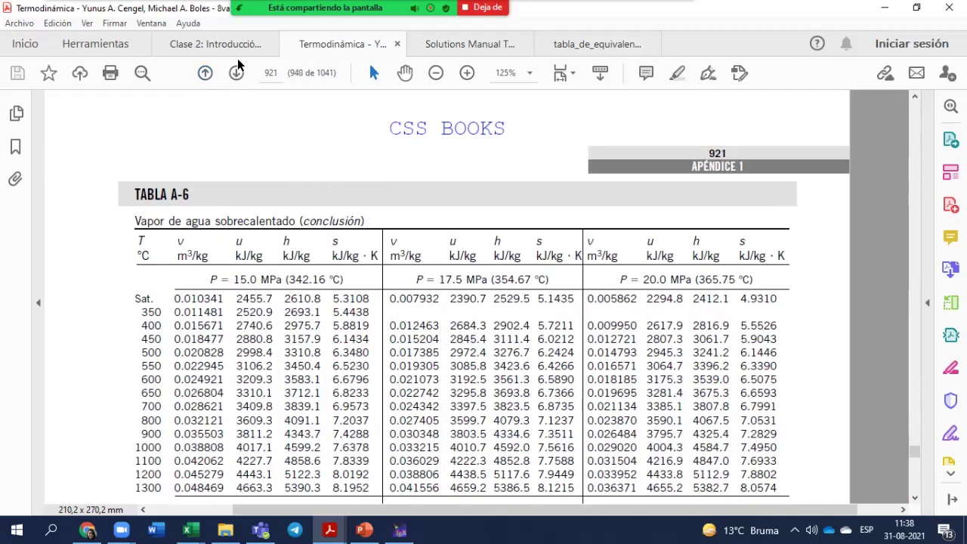
pyautogui.click(205, 73)
pyautogui.click(204, 74)
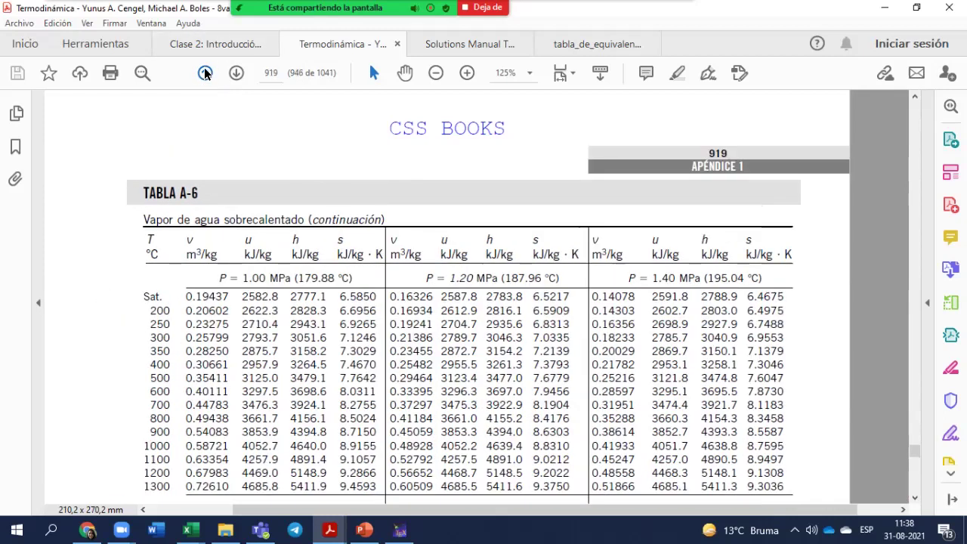
pyautogui.click(204, 73)
pyautogui.click(205, 73)
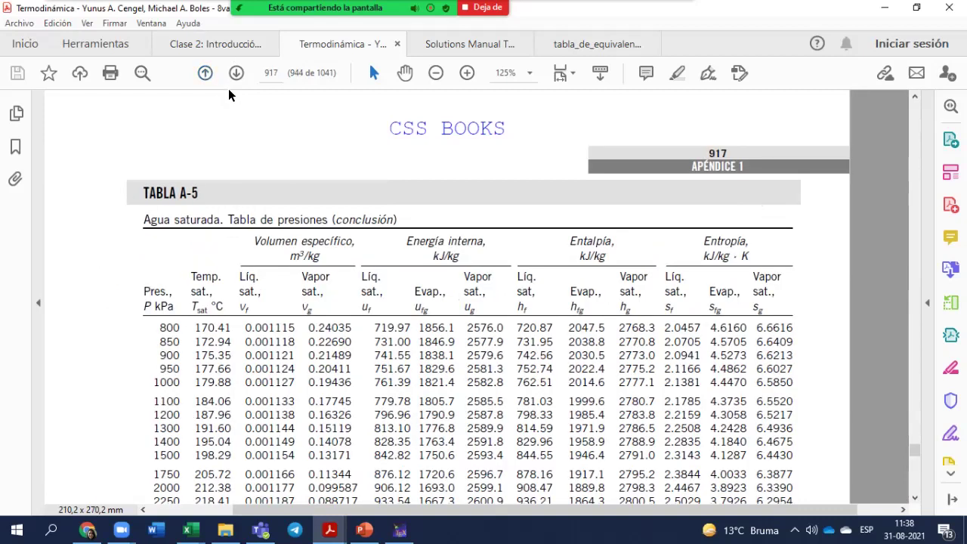
pyautogui.click(205, 73)
# Step: Find the 650 and 700 kPa rows in Table A-5 and select both across all columns
pyautogui.scroll(-4, 257, 290)
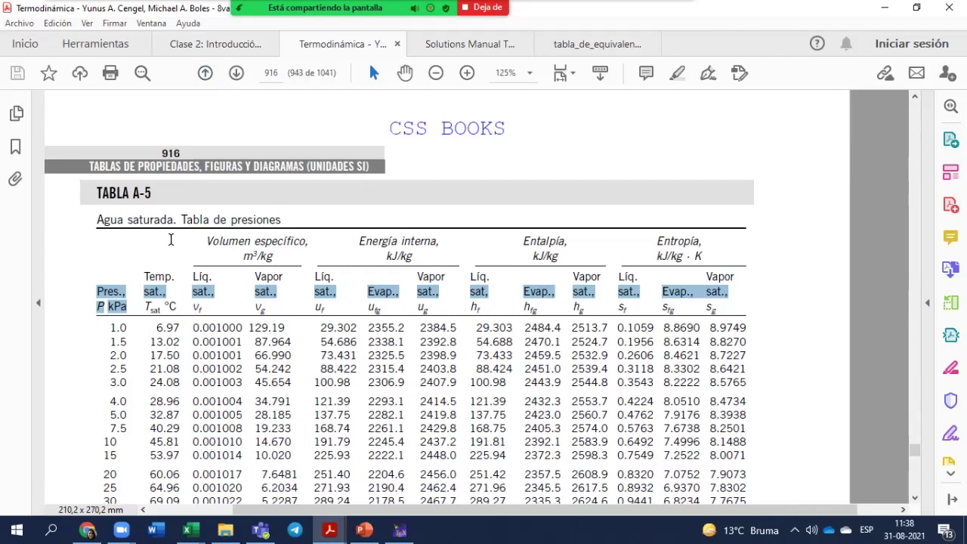
pyautogui.scroll(-3, 240, 254)
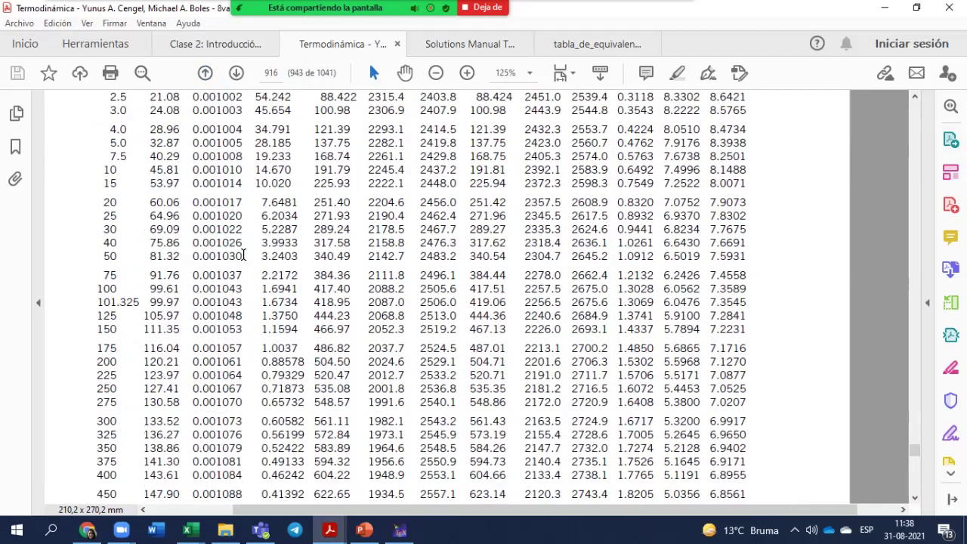
pyautogui.scroll(-2, 244, 255)
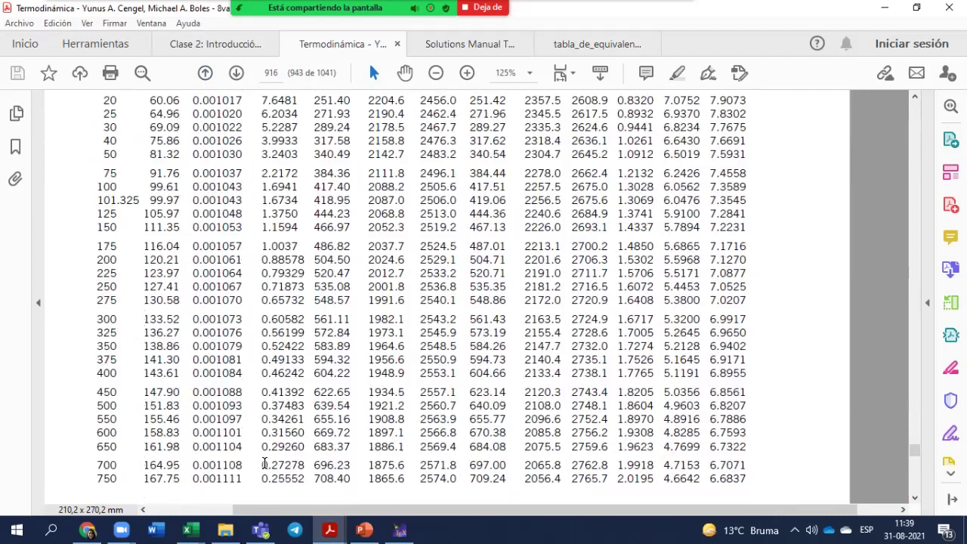
pyautogui.moveTo(86, 452); pyautogui.dragTo(752, 466)
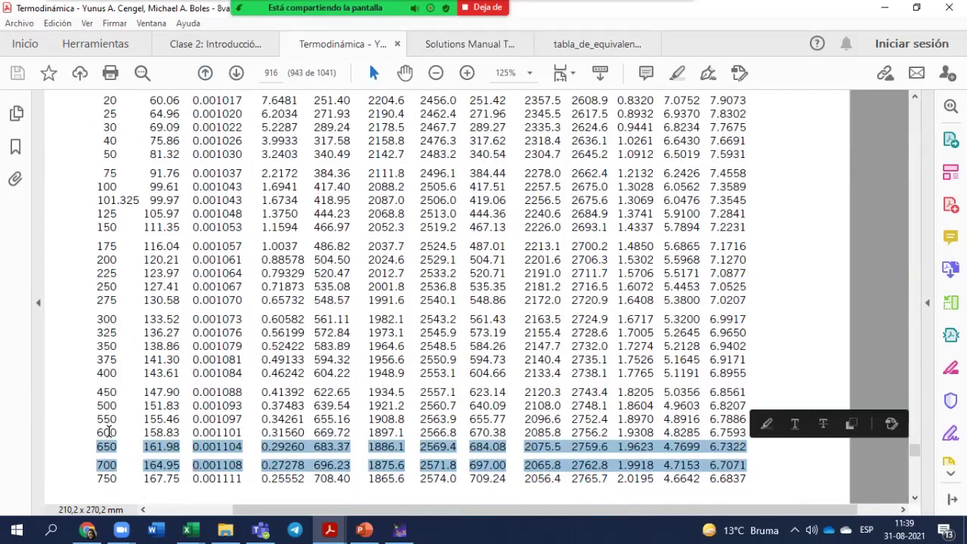
# Step: Examine Table A-5, comparing its column headings with the pressure rows that bracket the problem's pressure
pyautogui.click(181, 371)
pyautogui.scroll(4, 185, 363)
pyautogui.scroll(-2, 188, 359)
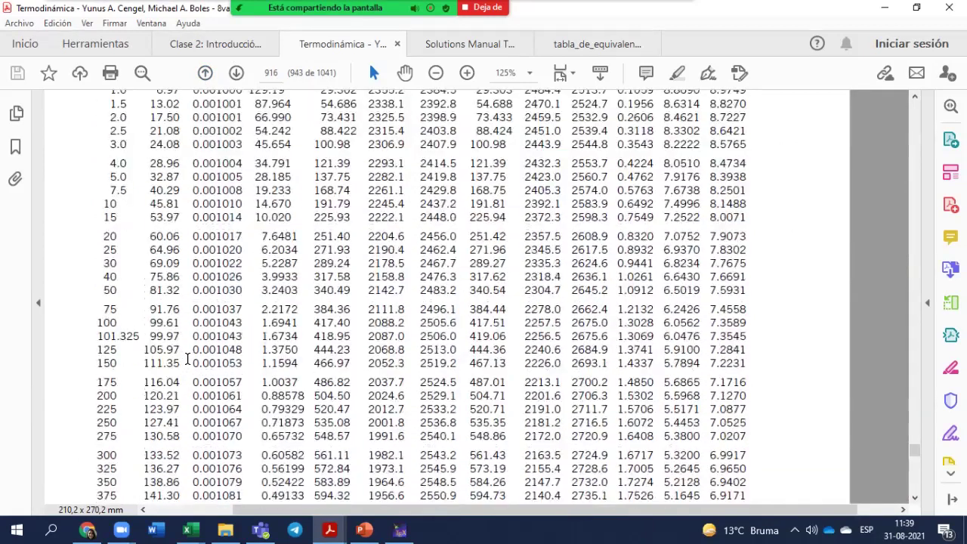
pyautogui.scroll(-5, 187, 359)
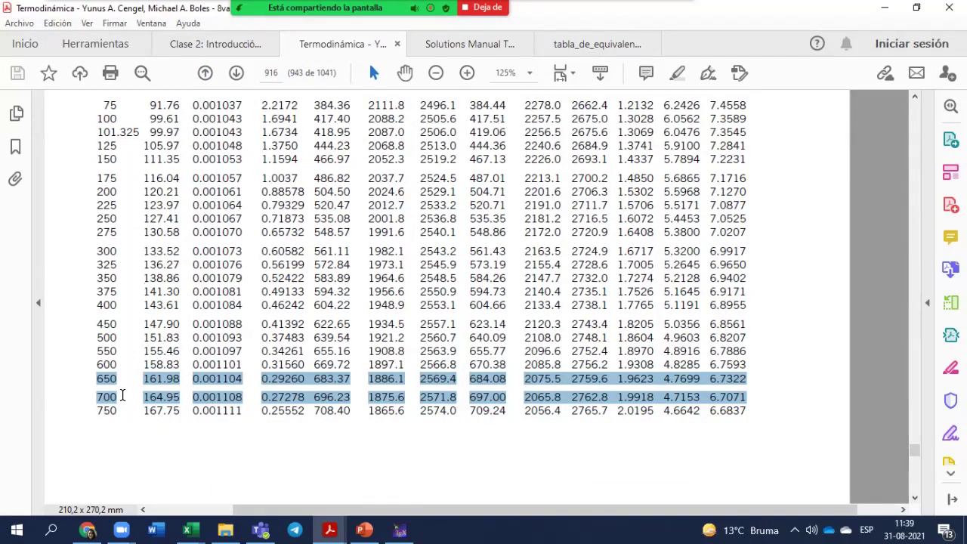
pyautogui.scroll(7, 117, 405)
pyautogui.scroll(-10, 113, 412)
pyautogui.scroll(-4, 139, 399)
pyautogui.scroll(3, 144, 395)
pyautogui.scroll(4, 147, 390)
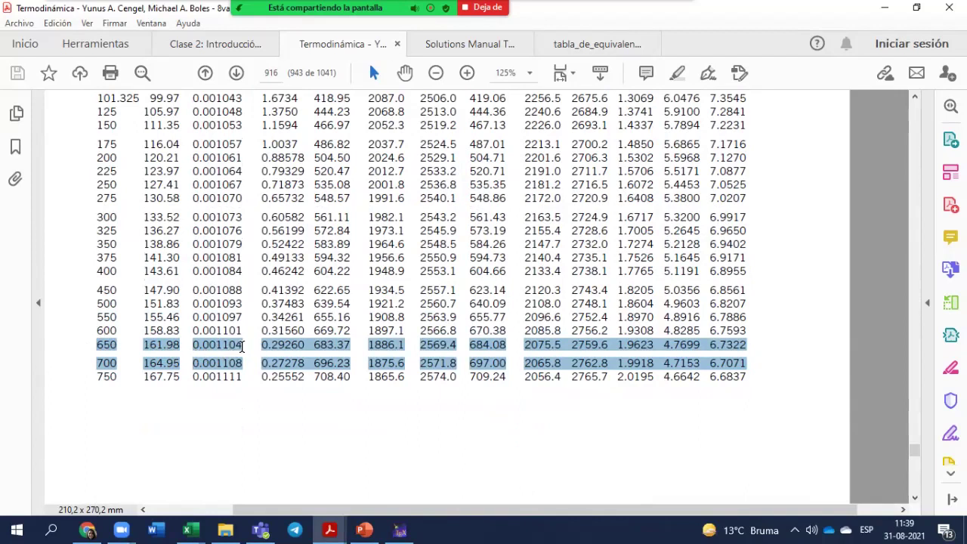
pyautogui.scroll(5, 241, 345)
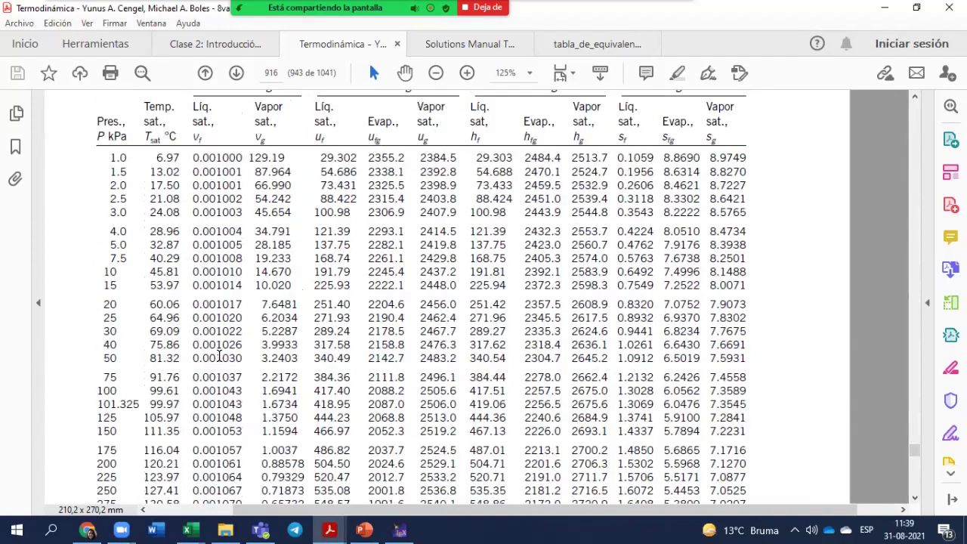
pyautogui.scroll(2, 219, 355)
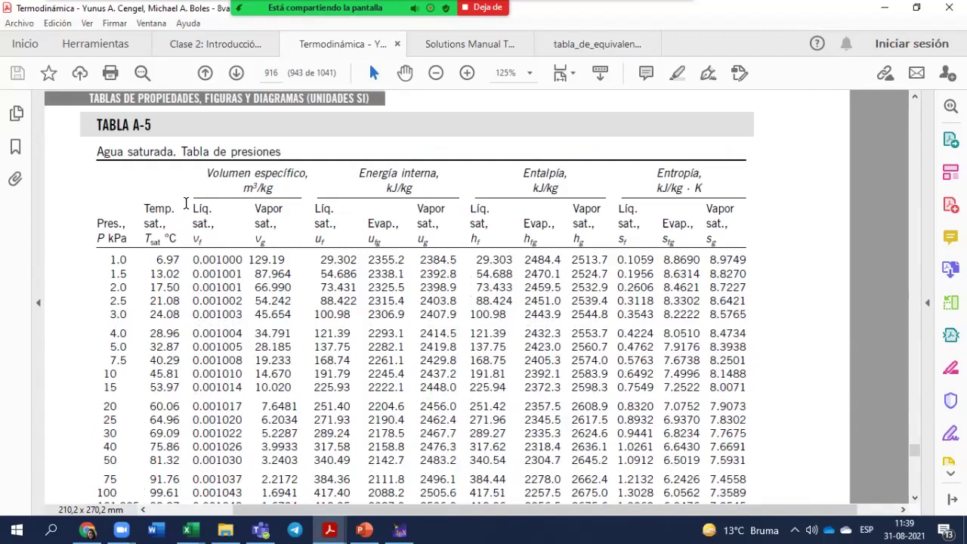
# Step: Trace the saturated-vapour specific volume column in Table A-5 and select its 650 kPa value
pyautogui.moveTo(260, 287); pyautogui.dragTo(333, 461)
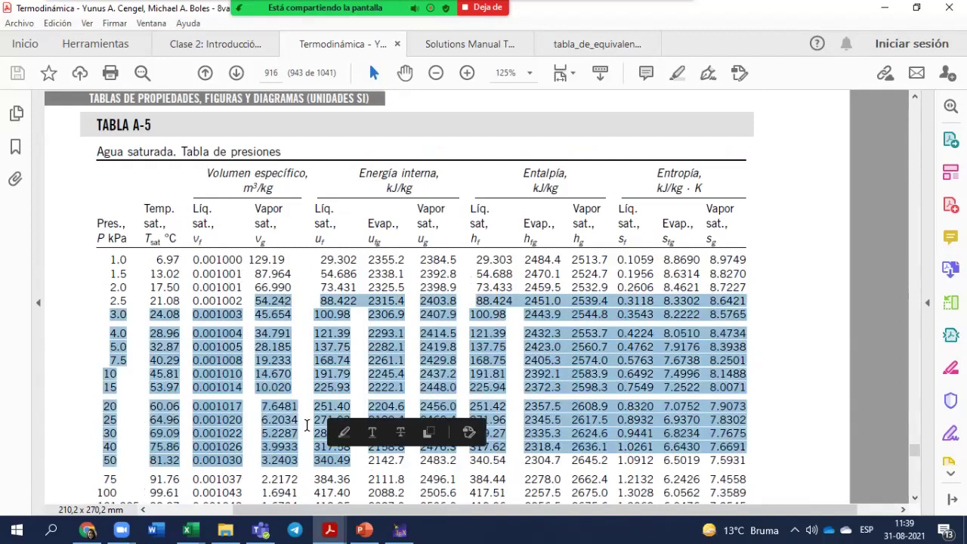
pyautogui.scroll(-7, 284, 350)
pyautogui.moveTo(309, 270); pyautogui.dragTo(261, 277)
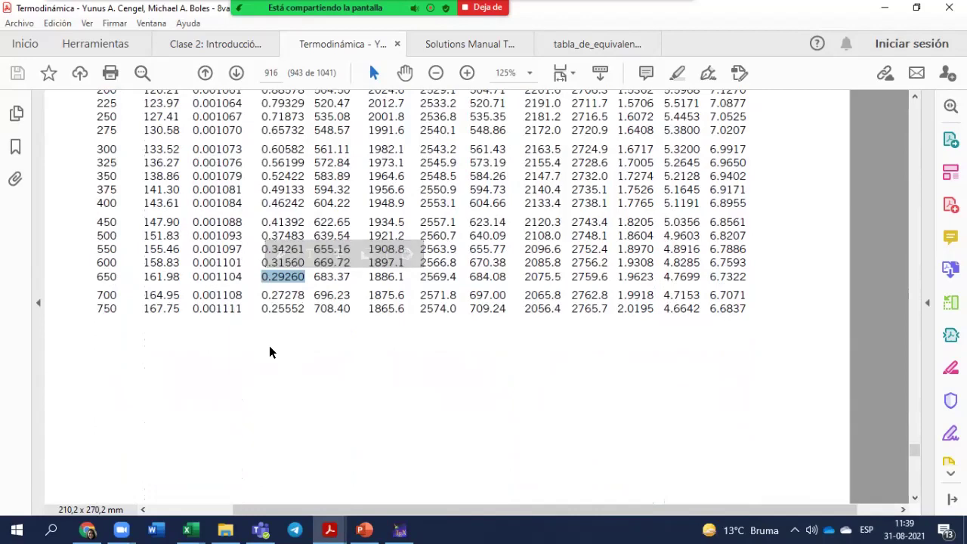
# Step: Mark the Energía interna, Entalpía and Entropía headings of Table A-5 one after another
pyautogui.scroll(8, 270, 350)
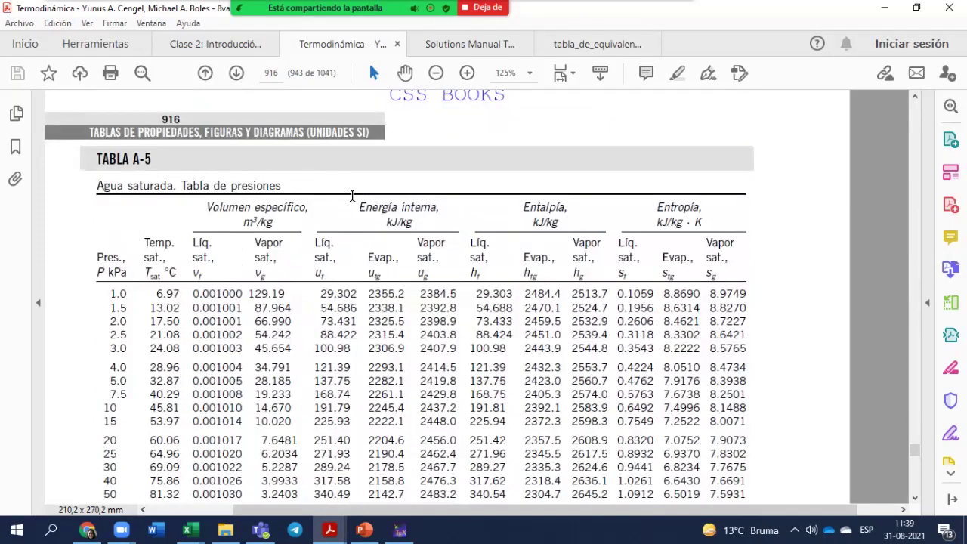
pyautogui.moveTo(349, 205); pyautogui.dragTo(436, 210)
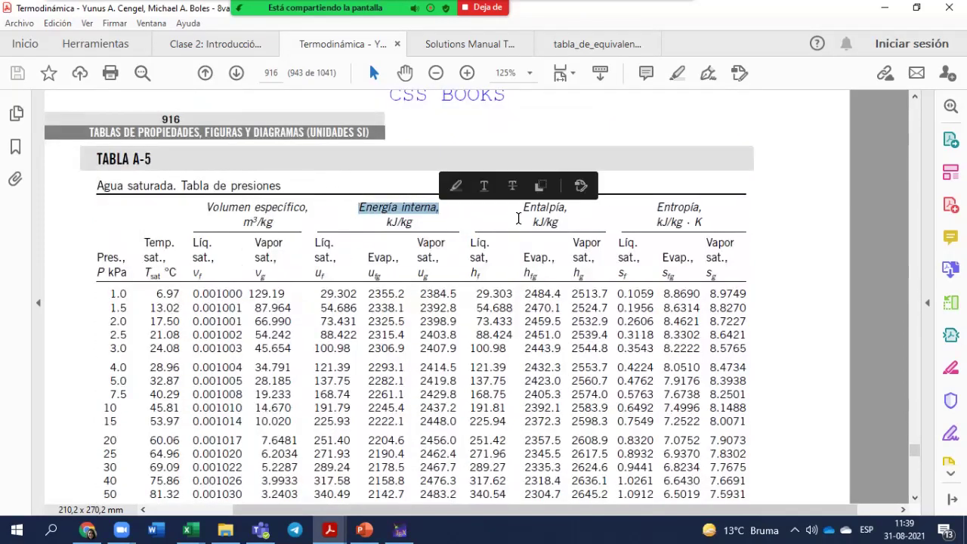
pyautogui.moveTo(523, 209); pyautogui.dragTo(568, 210)
pyautogui.moveTo(656, 207); pyautogui.dragTo(731, 212)
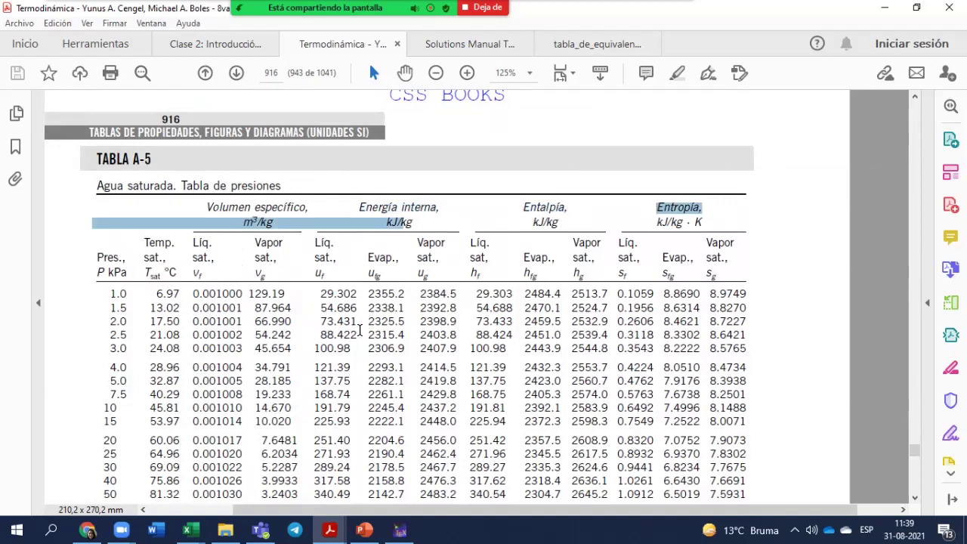
# Step: Return to the end of Table A-5 and select from the 650 kPa row through the 700 kPa saturated-liquid specific volume
pyautogui.scroll(-2, 272, 326)
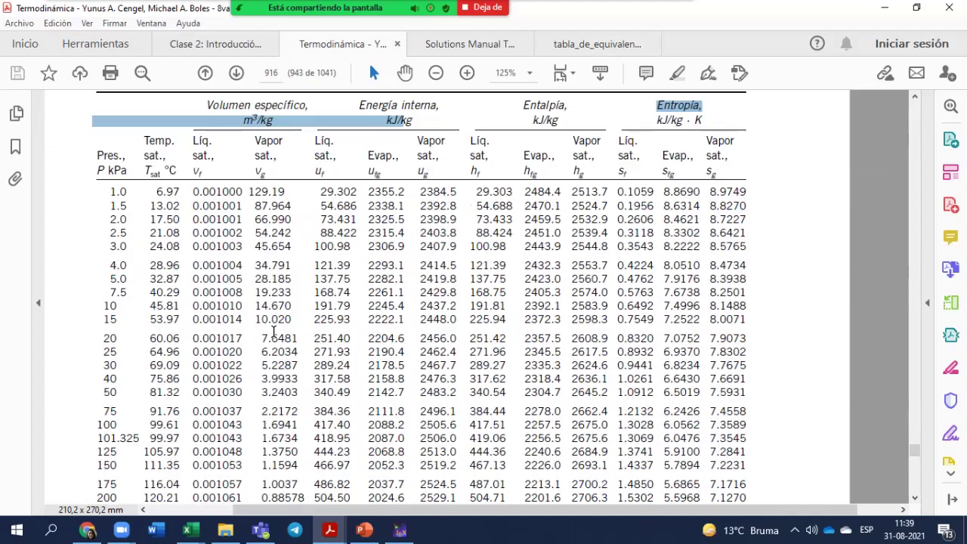
pyautogui.scroll(2, 290, 238)
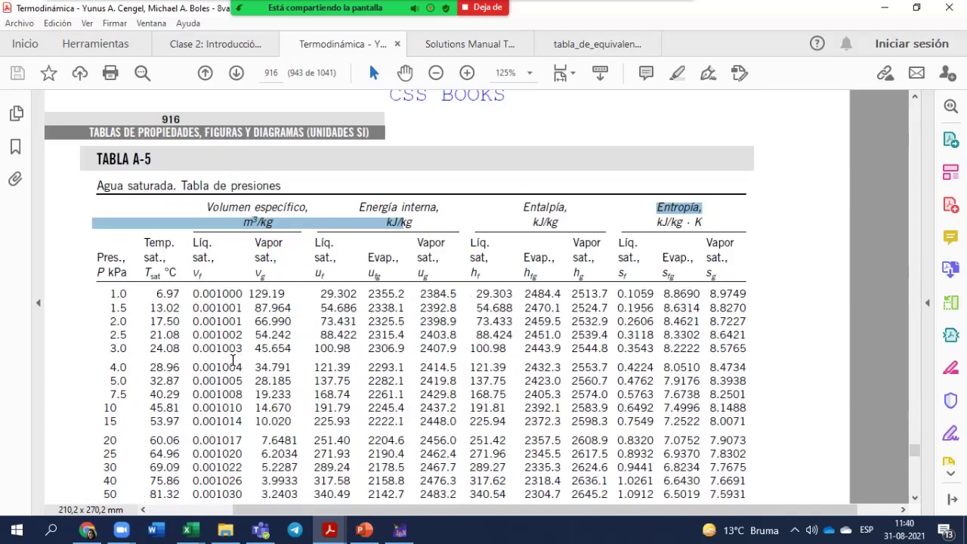
pyautogui.scroll(-14, 233, 359)
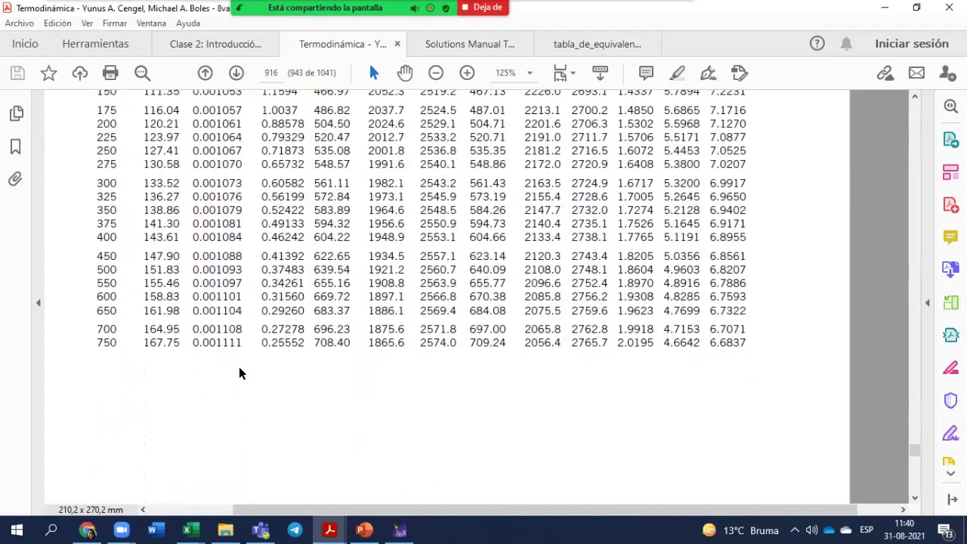
pyautogui.moveTo(99, 315); pyautogui.dragTo(244, 333)
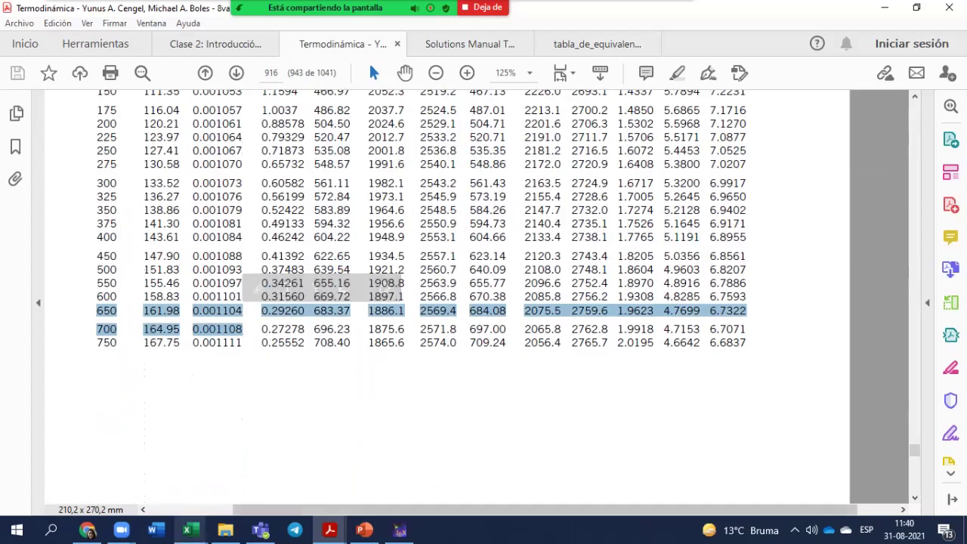
# Step: Switch to the sustancias puras workbook in Excel and open the Hoja2 sheet with the ammonia example
pyautogui.moveTo(187, 530)
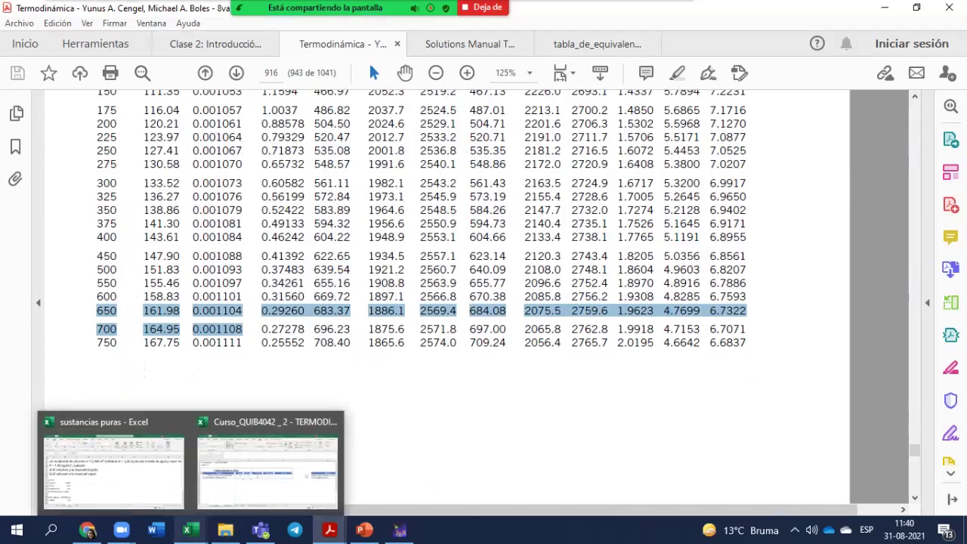
pyautogui.click(157, 487)
pyautogui.click(133, 489)
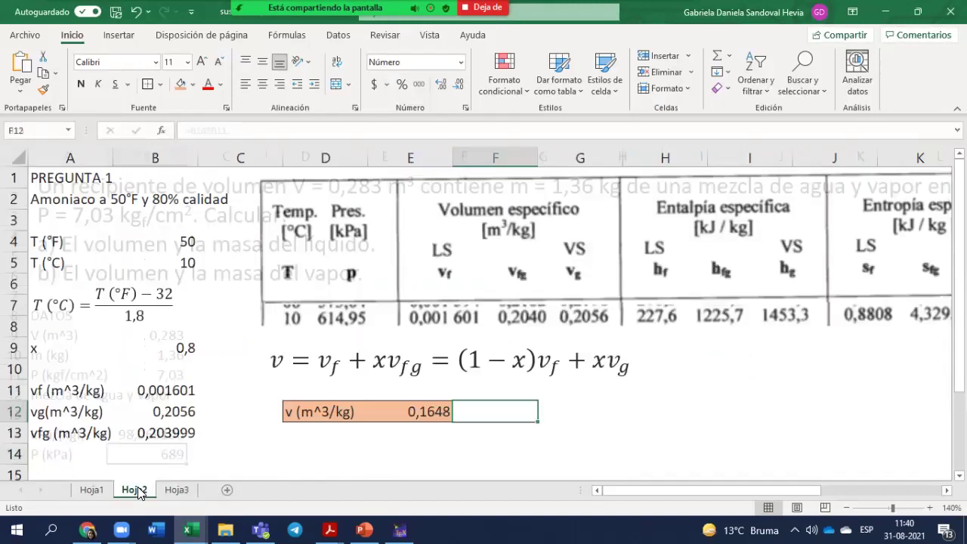
# Step: Copy the Tabla agua saturada block D12:H15 from Hoja1 and paste it into Hoja3 starting at cell D8
pyautogui.click(92, 489)
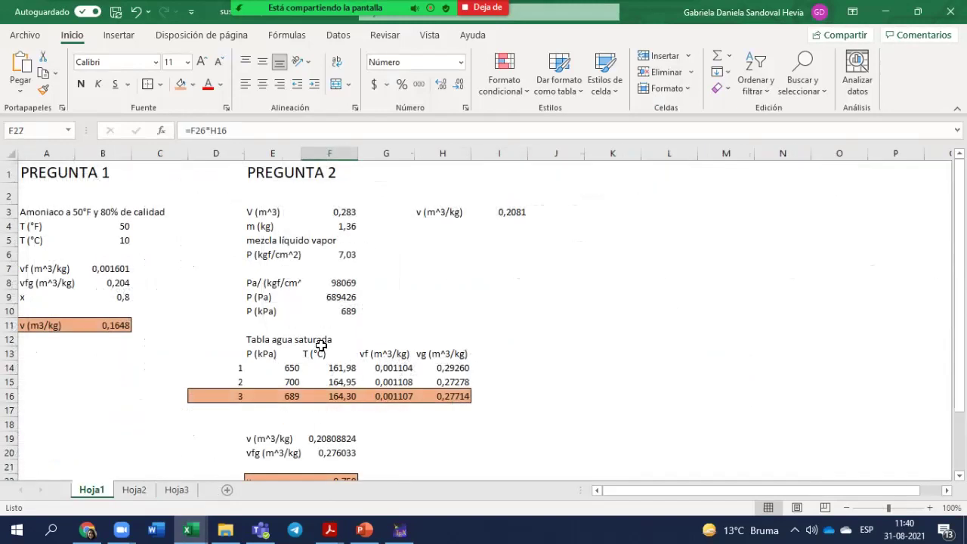
pyautogui.click(253, 339)
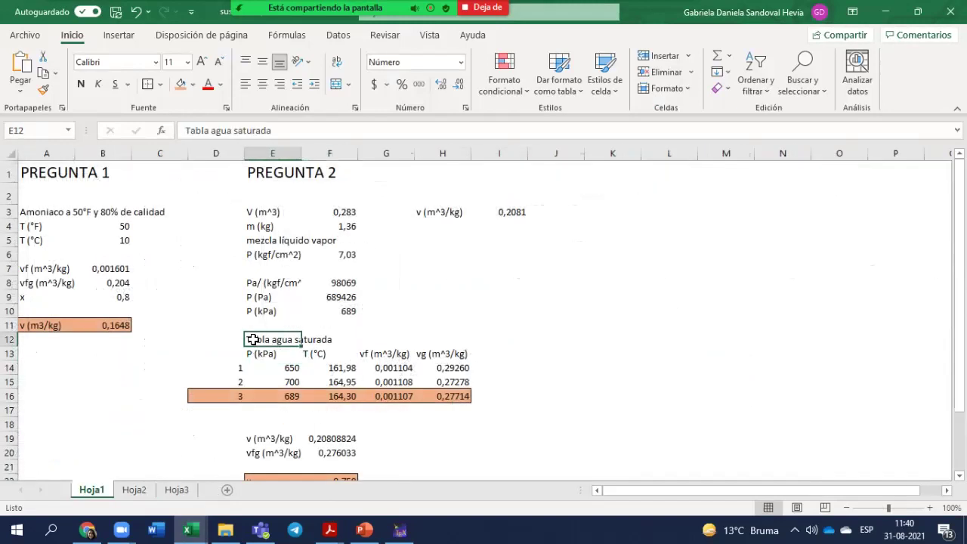
pyautogui.moveTo(227, 338); pyautogui.dragTo(460, 378)
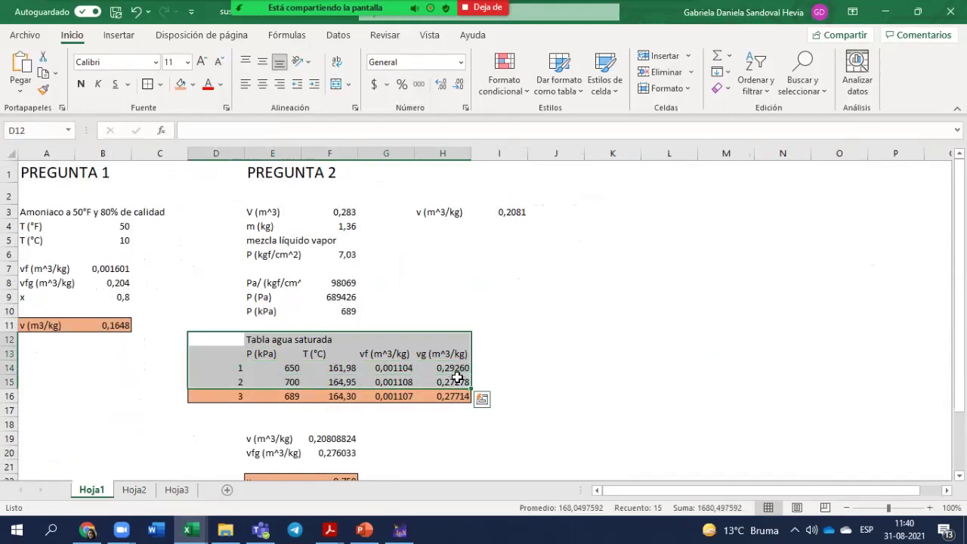
pyautogui.hotkey('ctrl', 'c')
pyautogui.click(177, 490)
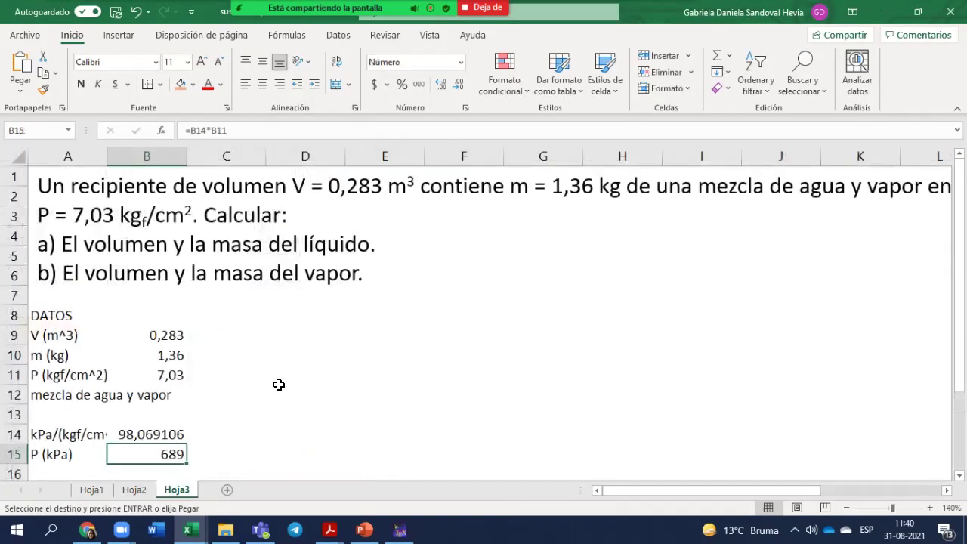
pyautogui.click(288, 312)
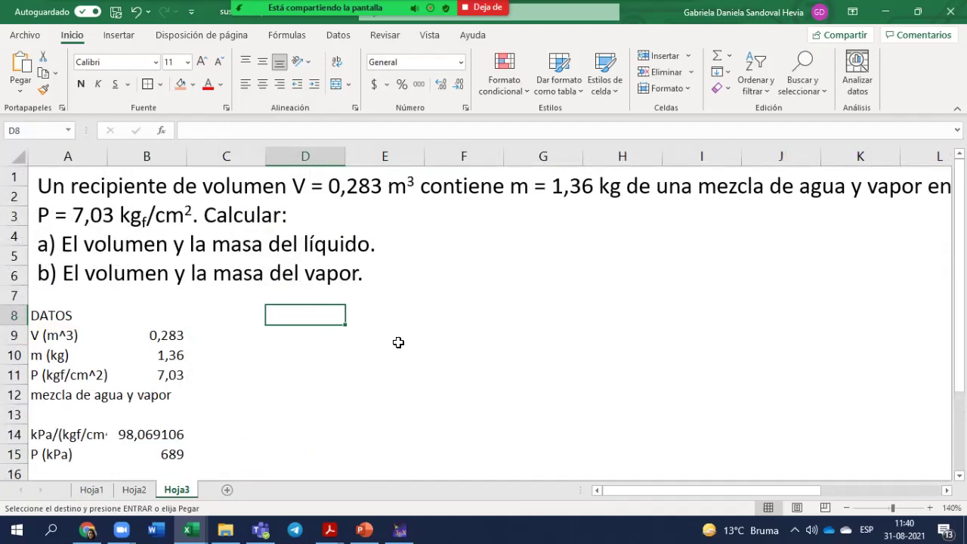
pyautogui.hotkey('ctrl', 'v')
# Step: Review the pasted table by selecting its 650 kPa pressure, vf and vg values and the whole 700 kPa row
pyautogui.moveTo(312, 327); pyautogui.dragTo(312, 321)
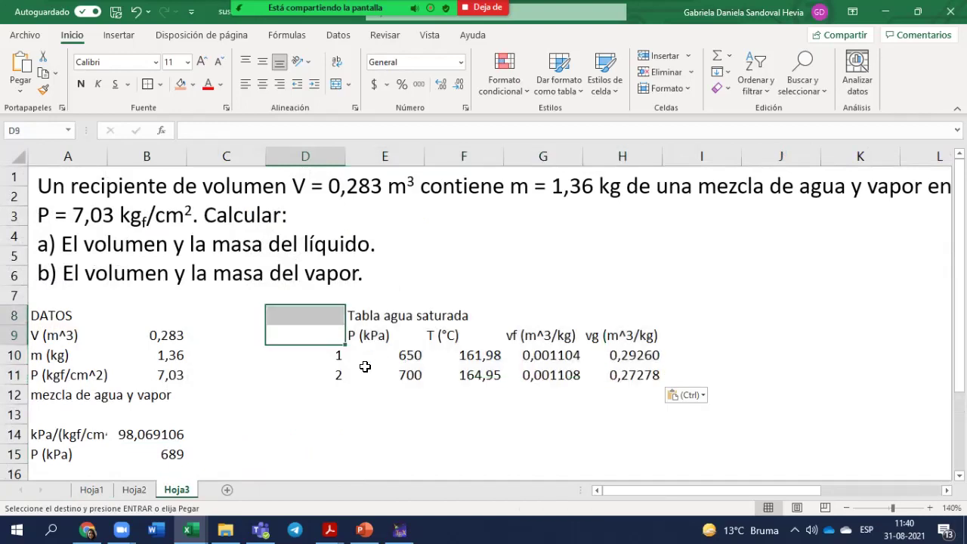
pyautogui.click(365, 367)
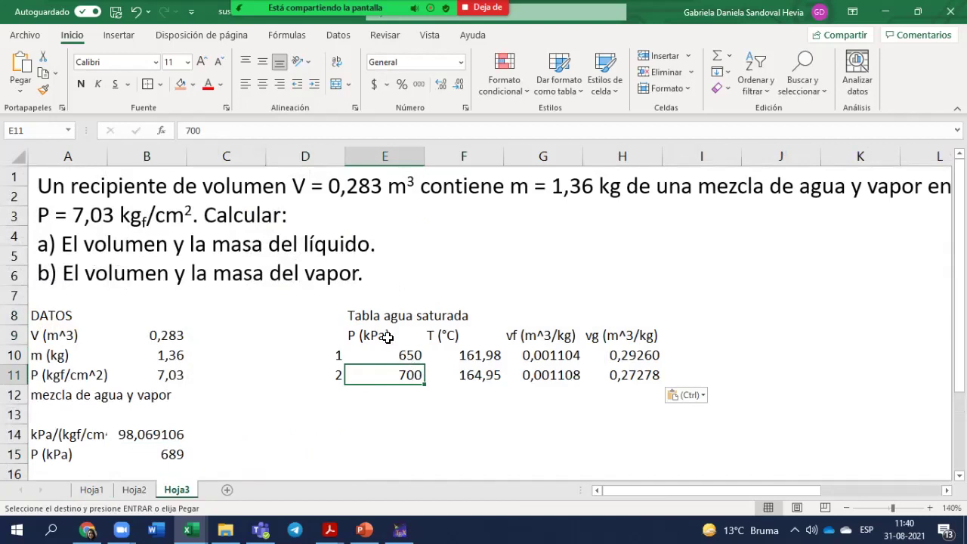
pyautogui.moveTo(403, 355); pyautogui.dragTo(639, 375)
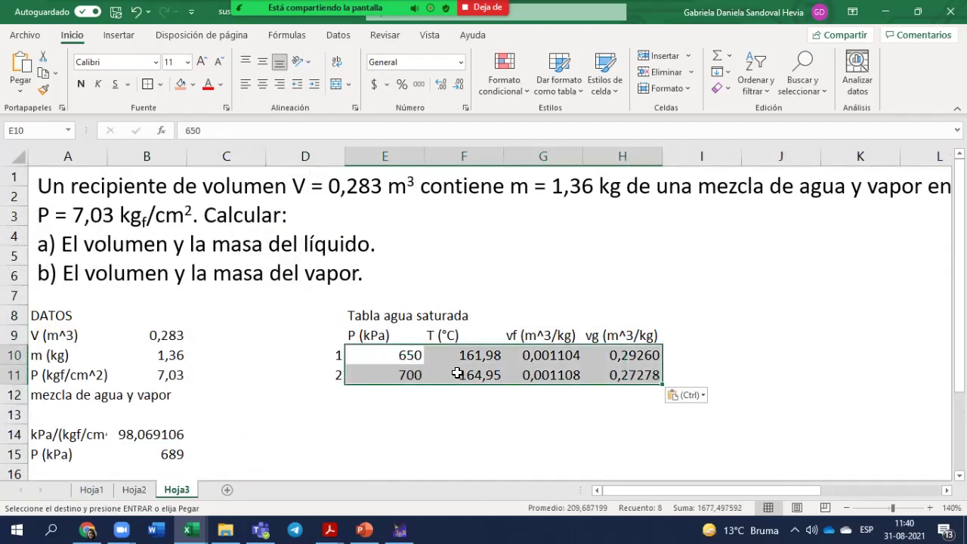
pyautogui.click(403, 354)
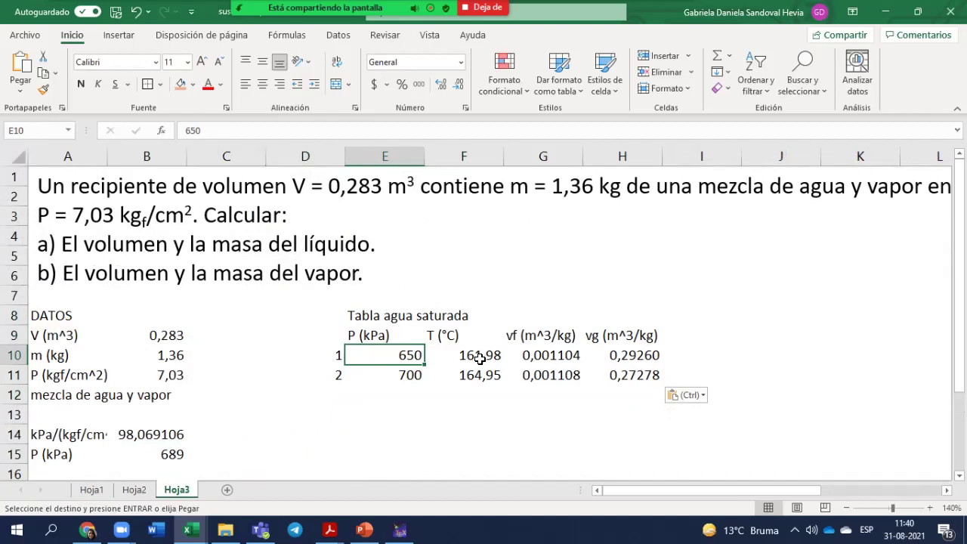
pyautogui.click(547, 355)
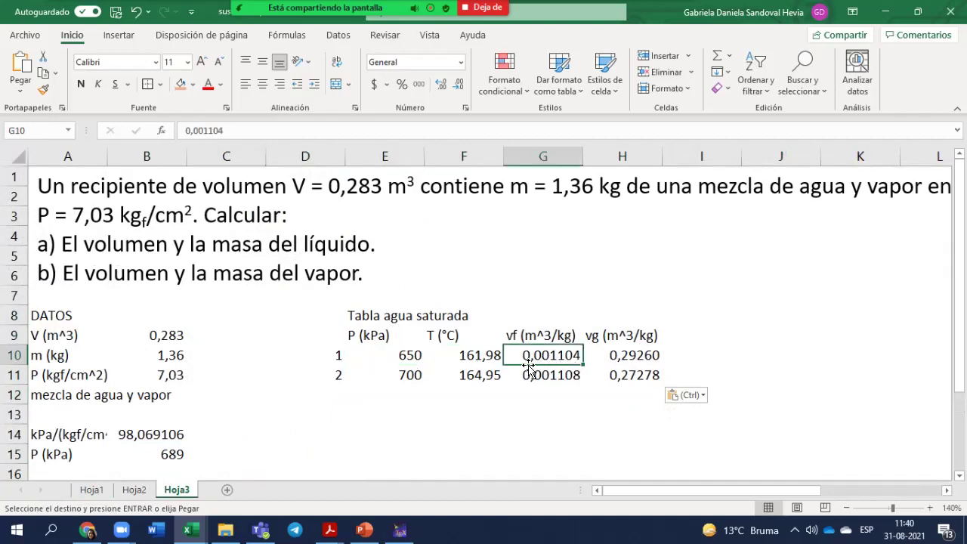
pyautogui.click(618, 358)
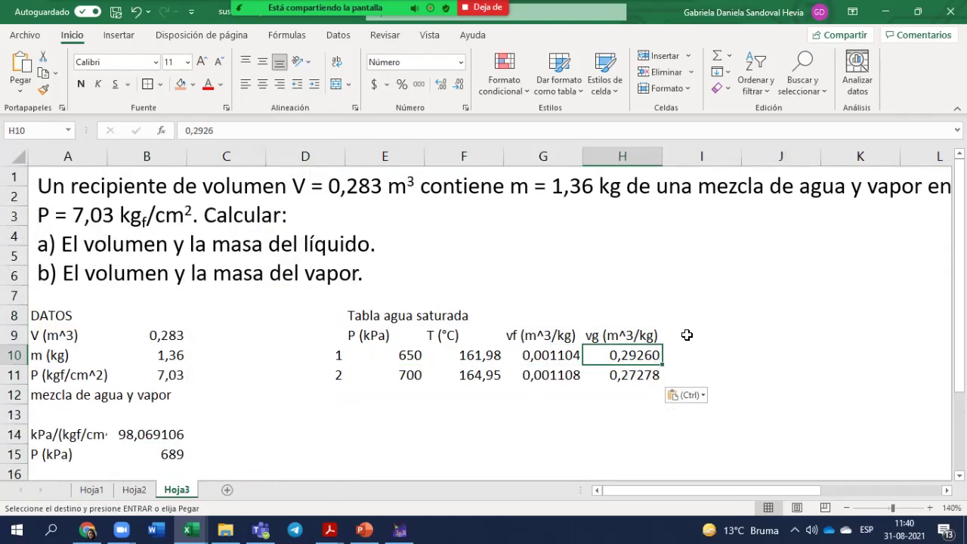
pyautogui.click(685, 335)
pyautogui.moveTo(324, 375); pyautogui.dragTo(645, 378)
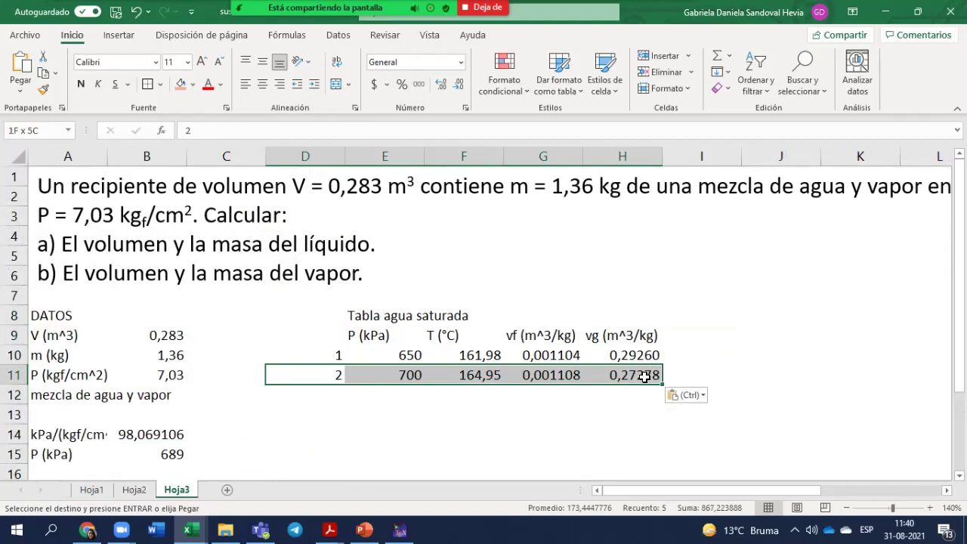
# Step: Highlight the P (kPa) label and its value in A15:B15 with an orange fill and a border
pyautogui.click(173, 452)
pyautogui.moveTo(61, 454); pyautogui.dragTo(144, 454)
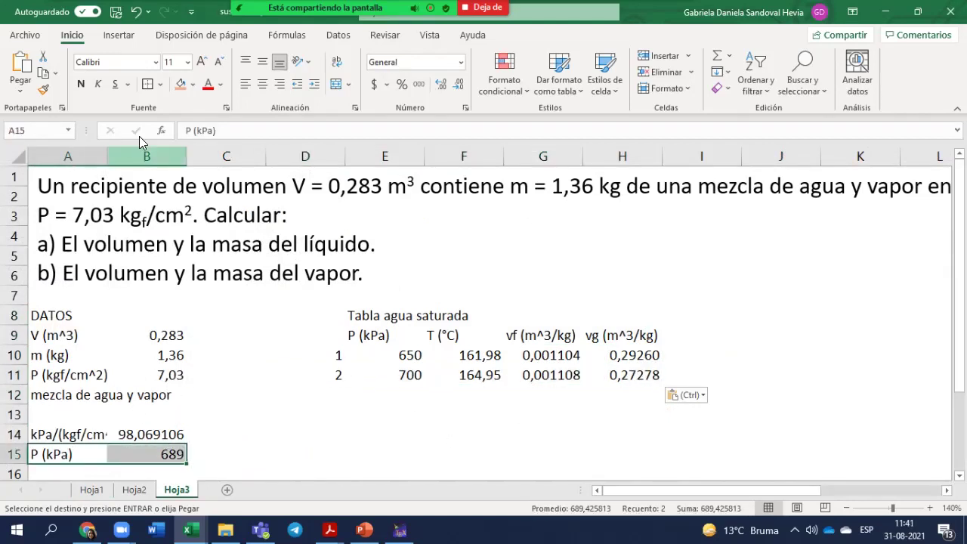
pyautogui.click(180, 84)
pyautogui.click(214, 376)
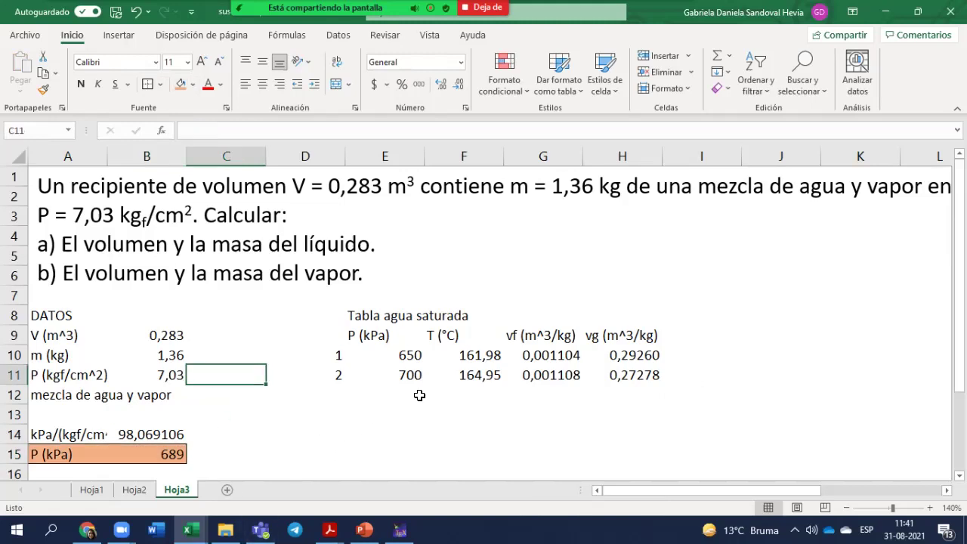
# Step: Insert a markers-only scatter chart from the pressure and temperature values in E10:F11
pyautogui.click(403, 355)
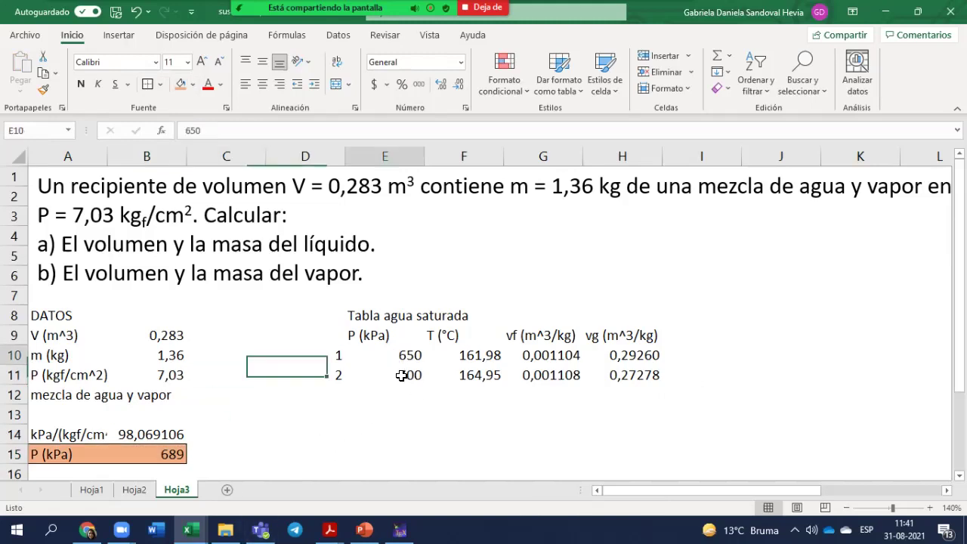
pyautogui.keyDown('shift'); pyautogui.click(401, 376); pyautogui.keyUp('shift')
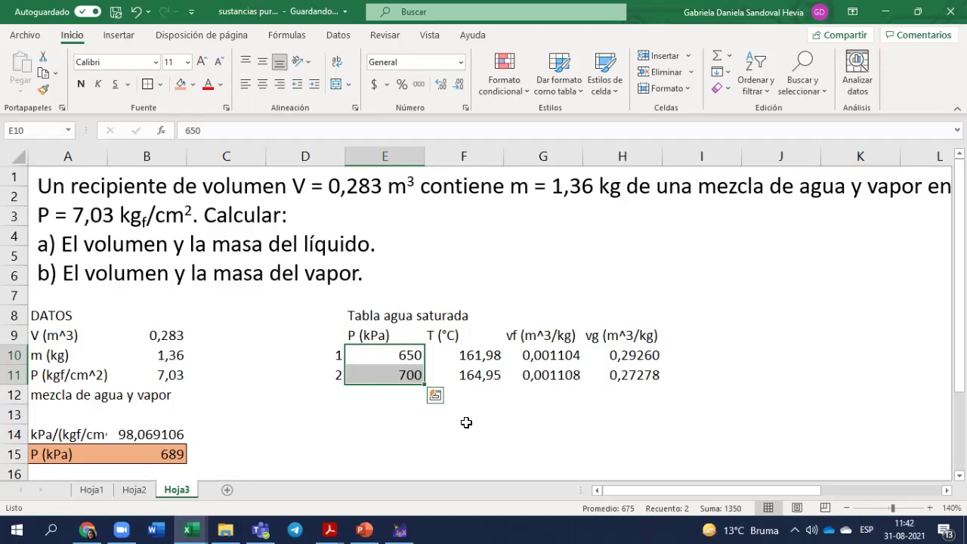
pyautogui.click(396, 356)
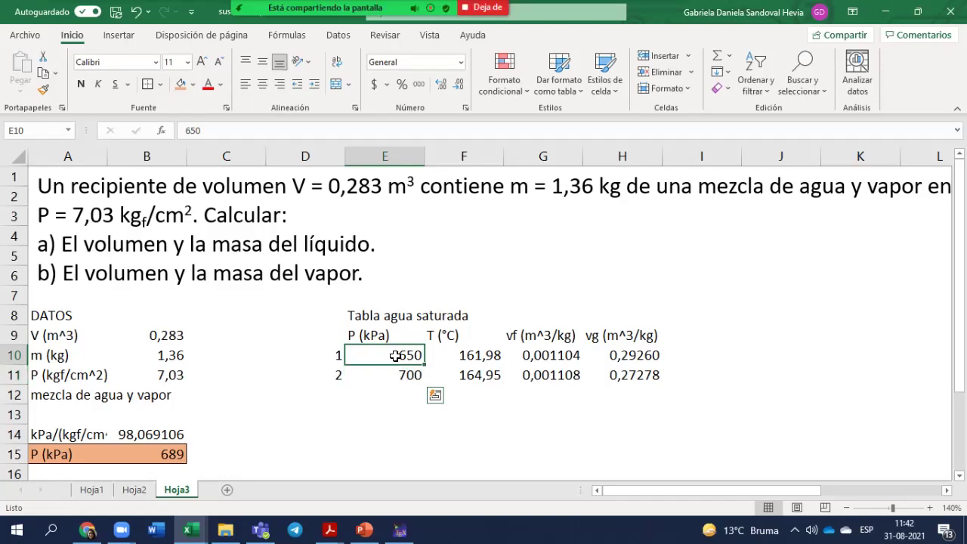
pyautogui.moveTo(395, 356); pyautogui.dragTo(446, 369)
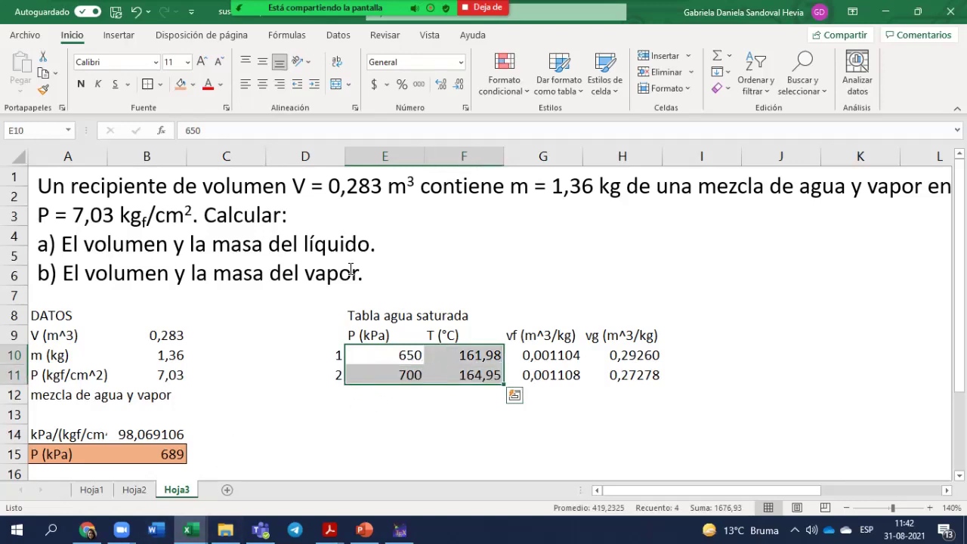
pyautogui.click(121, 36)
pyautogui.click(376, 87)
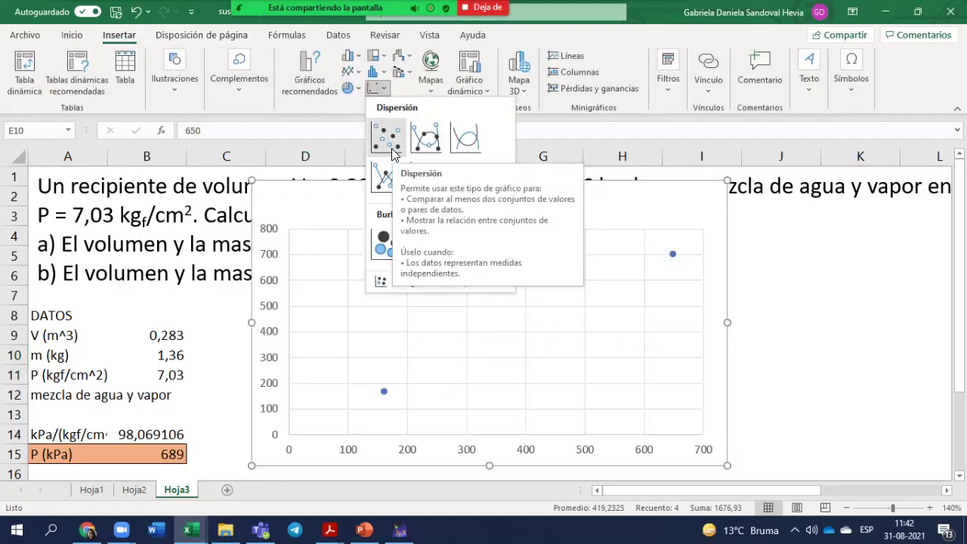
pyautogui.click(391, 154)
# Step: Swap the chart's rows and columns to plot temperature against pressure, and move the chart clear of the T (°C) column
pyautogui.moveTo(557, 195); pyautogui.dragTo(779, 206)
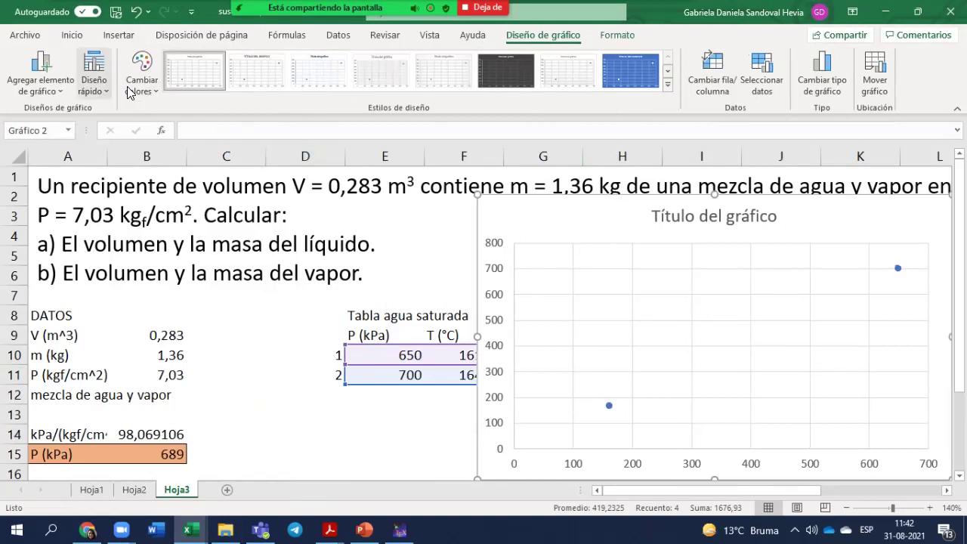
pyautogui.click(720, 73)
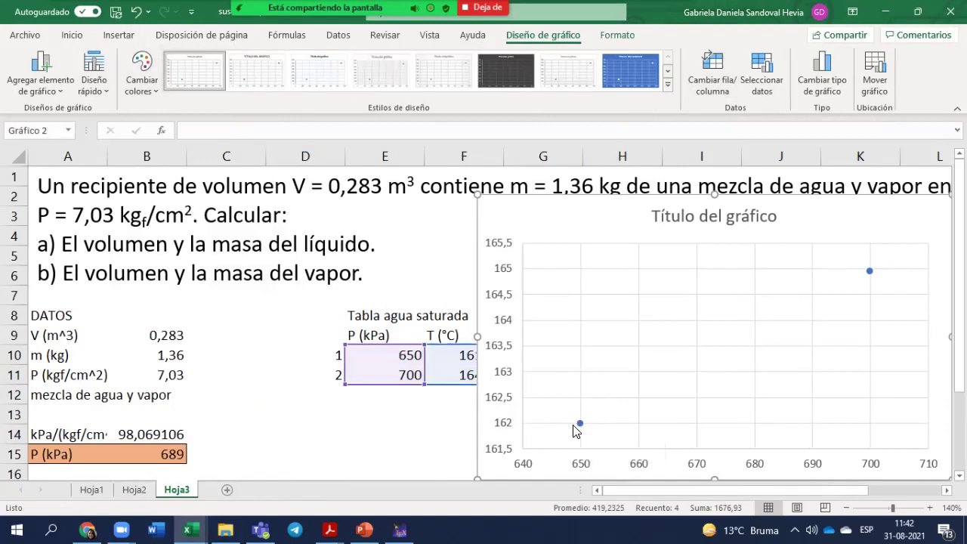
pyautogui.moveTo(579, 425)
pyautogui.moveTo(596, 227); pyautogui.dragTo(629, 227)
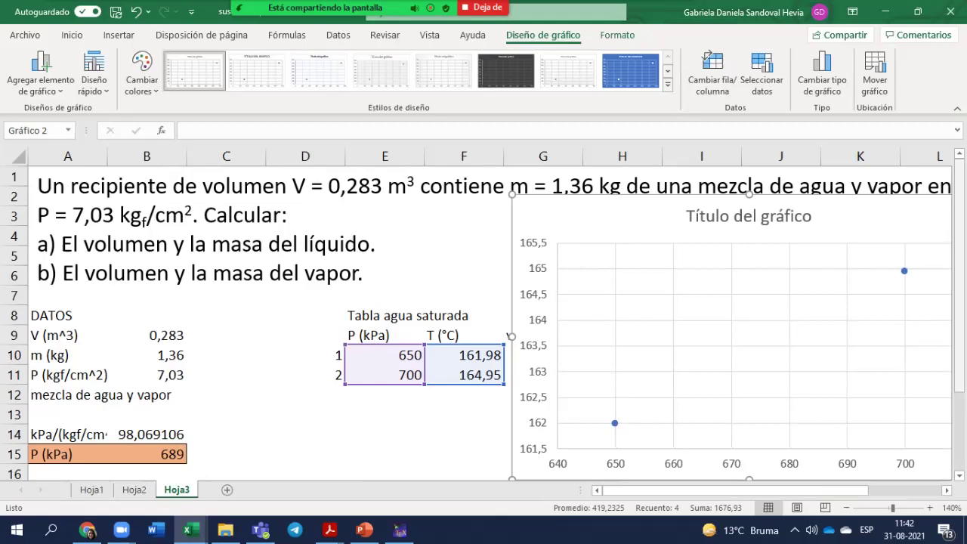
# Step: Check the 700 kPa point on the chart and delete the chart title
pyautogui.moveTo(886, 275)
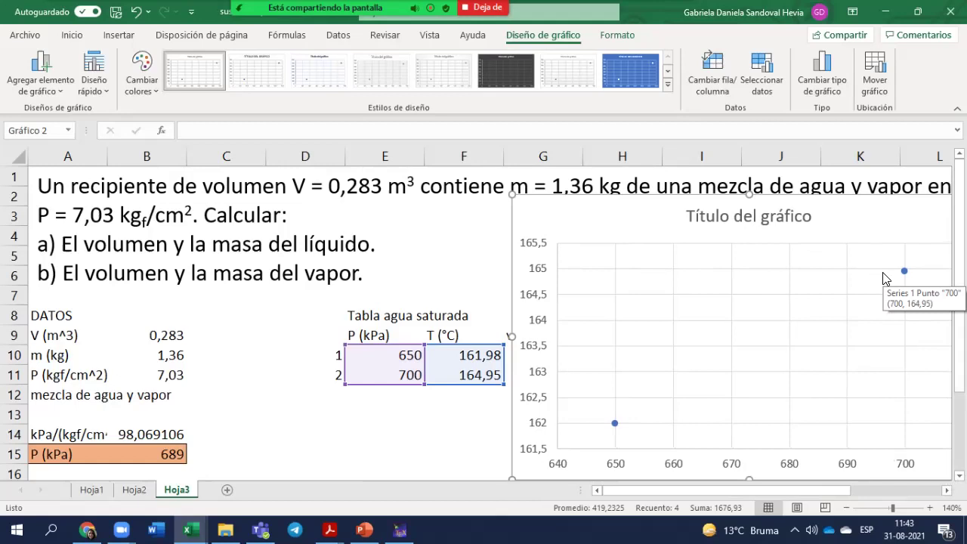
pyautogui.click(803, 212)
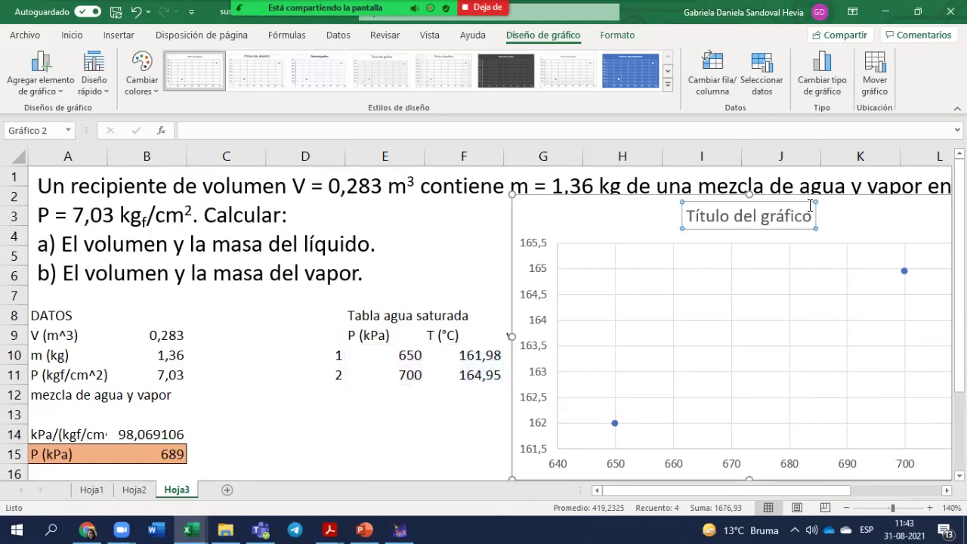
pyautogui.press('Delete')
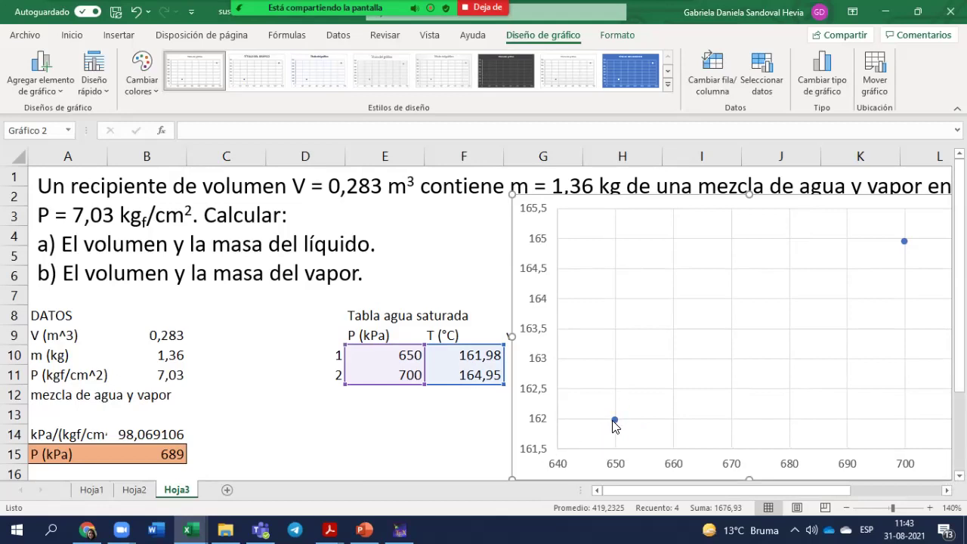
# Step: Add a trendline to the pressure-temperature series, trying the other regression types before settling on Lineal
pyautogui.click(613, 421)
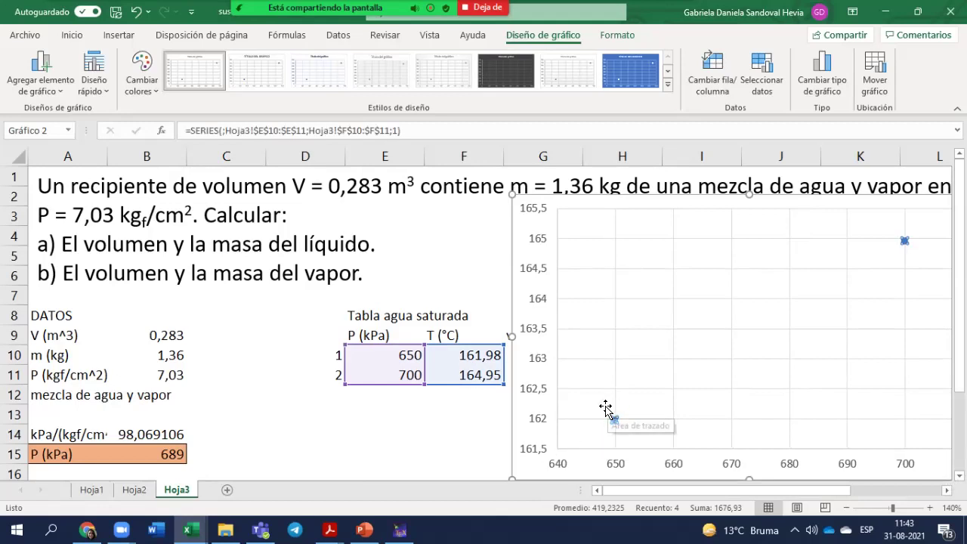
pyautogui.rightClick(902, 240)
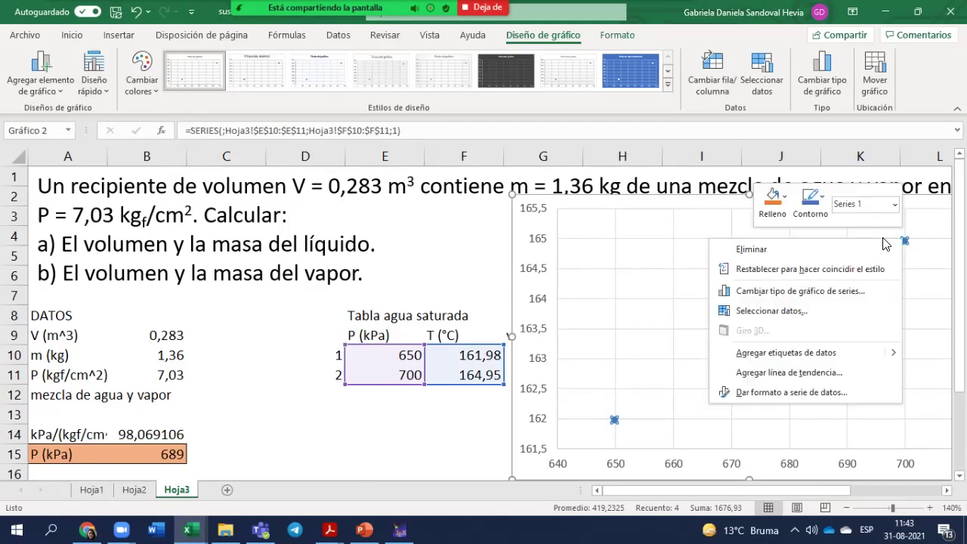
pyautogui.click(805, 378)
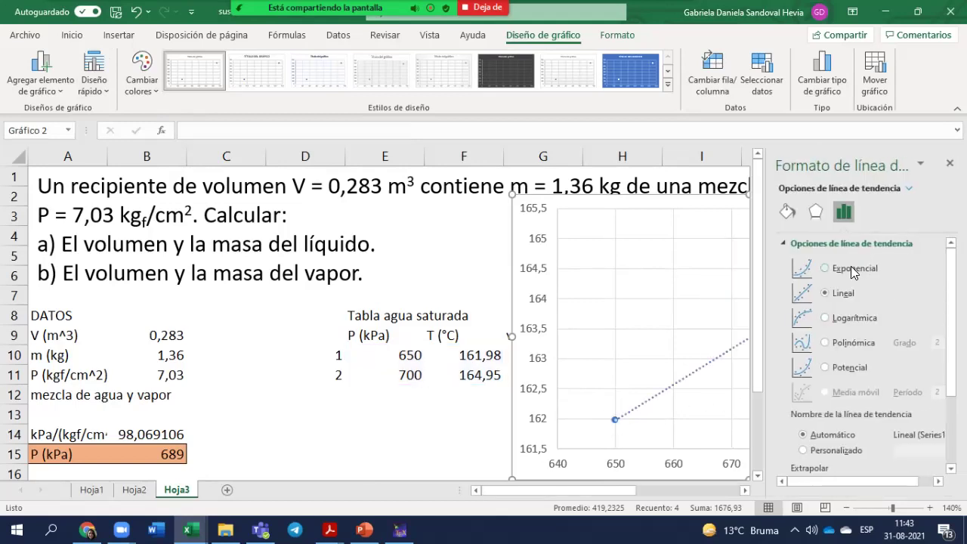
pyautogui.click(827, 319)
pyautogui.click(826, 342)
pyautogui.click(824, 367)
pyautogui.click(827, 294)
# Step: Display the trendline's equation on the chart and close the trendline formatting options
pyautogui.scroll(-3, 836, 373)
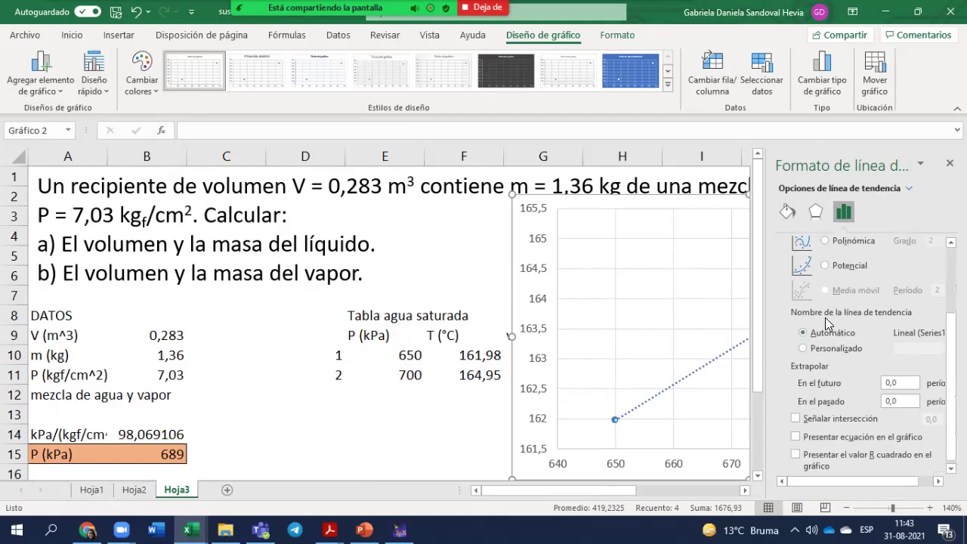
pyautogui.click(797, 439)
pyautogui.click(950, 163)
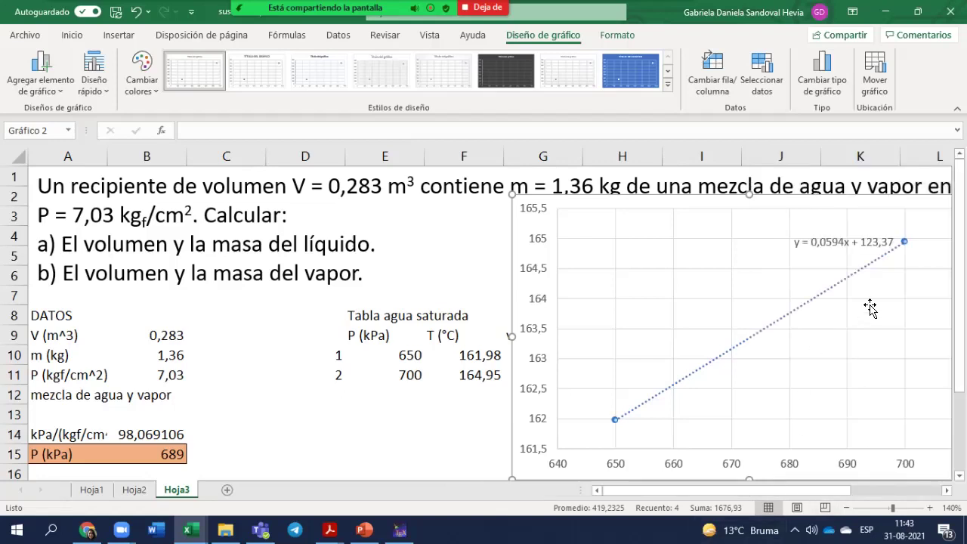
# Step: Move the trendline equation label into the empty area above the middle of the line
pyautogui.click(850, 240)
pyautogui.moveTo(850, 236); pyautogui.dragTo(761, 262)
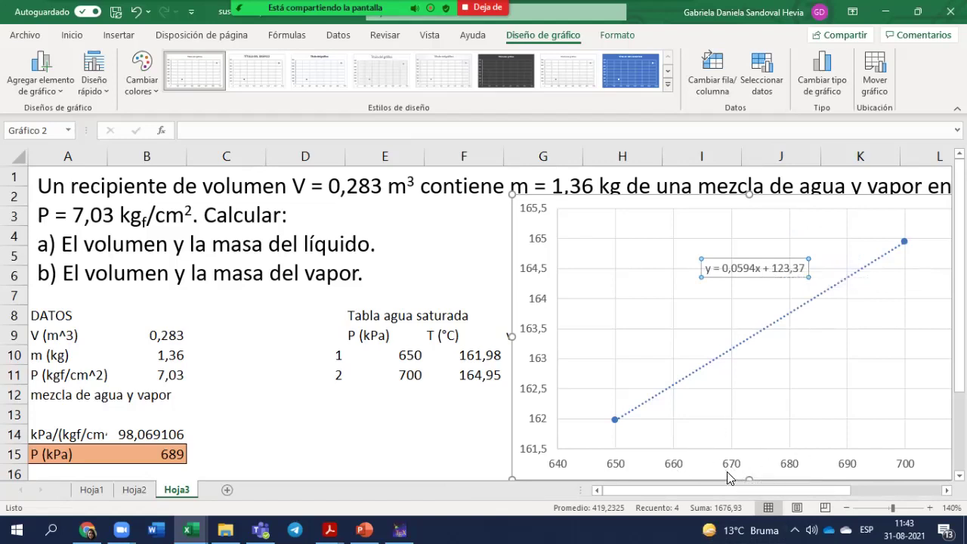
pyautogui.click(790, 317)
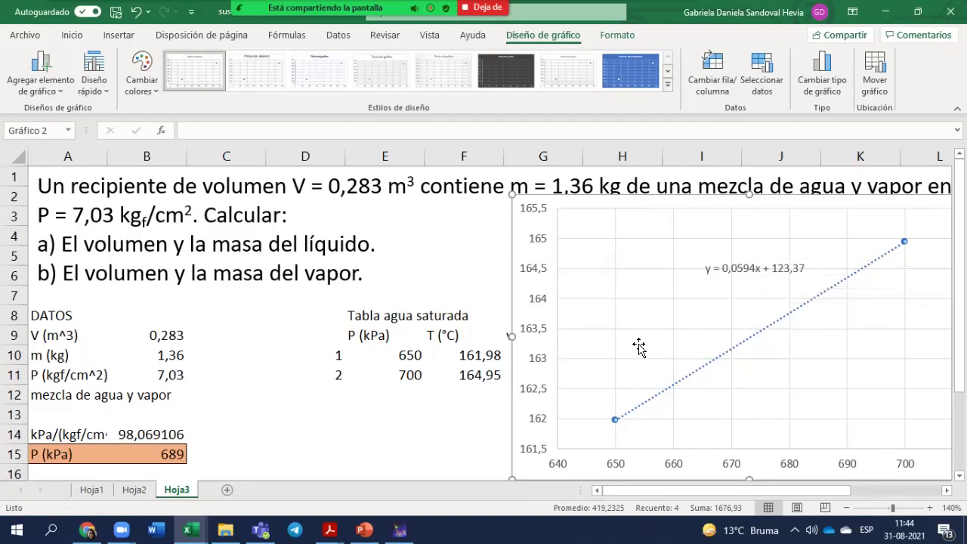
# Step: Move the chart past the vg column to uncover the saturated-water table, and select cell E12 under the 700 kPa pressure
pyautogui.moveTo(613, 205); pyautogui.dragTo(569, 201)
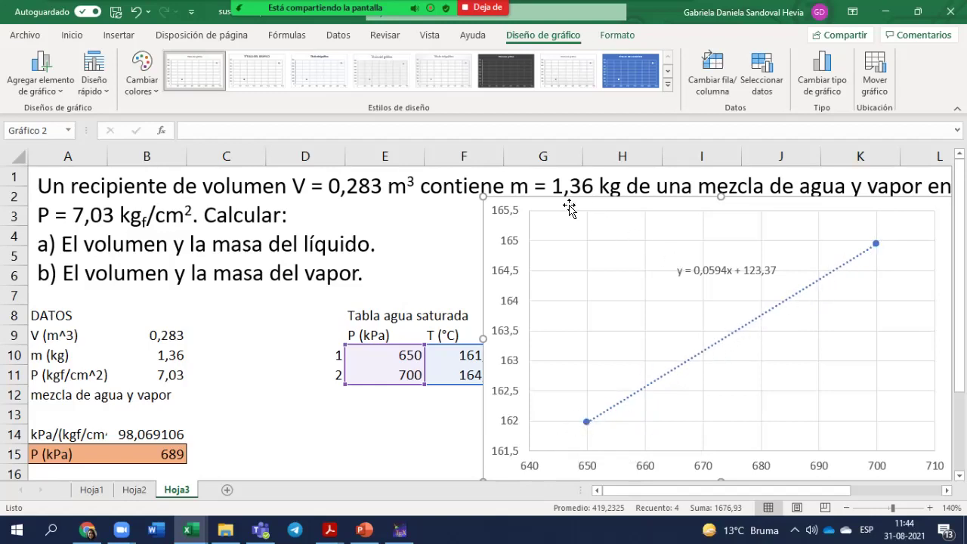
pyautogui.moveTo(569, 206); pyautogui.dragTo(816, 206)
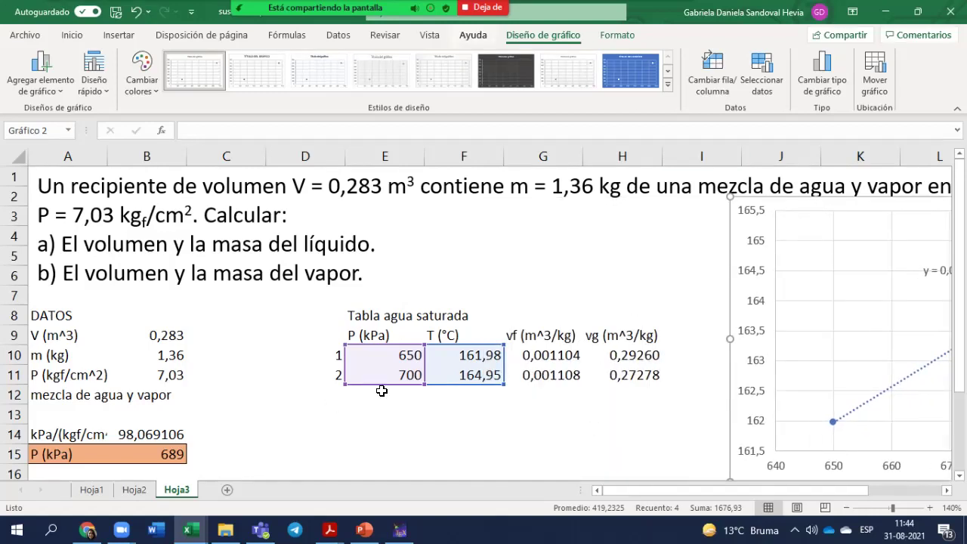
pyautogui.click(369, 404)
pyautogui.scroll(-1, 381, 379)
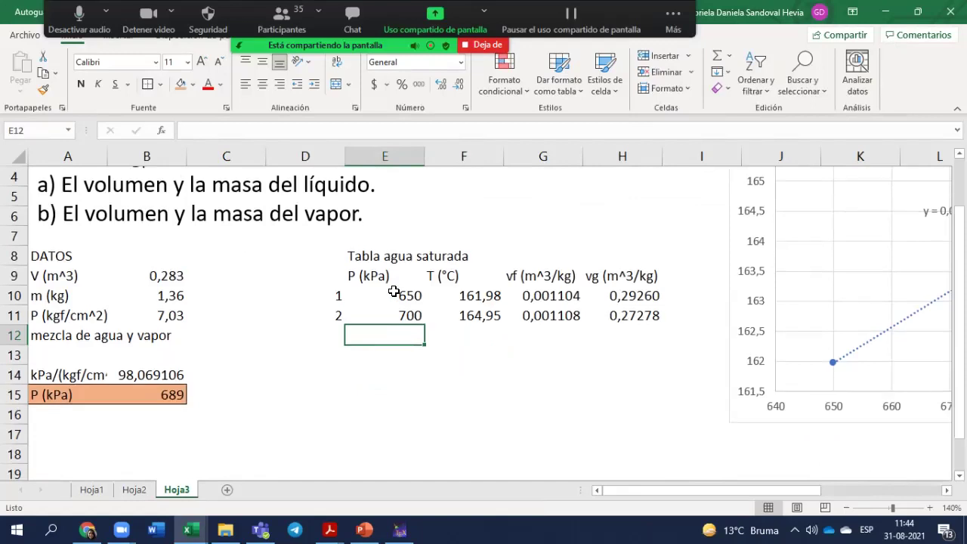
# Step: Insert a new equation box and place it below the P column of the saturated-water table
pyautogui.scroll(1, 539, 392)
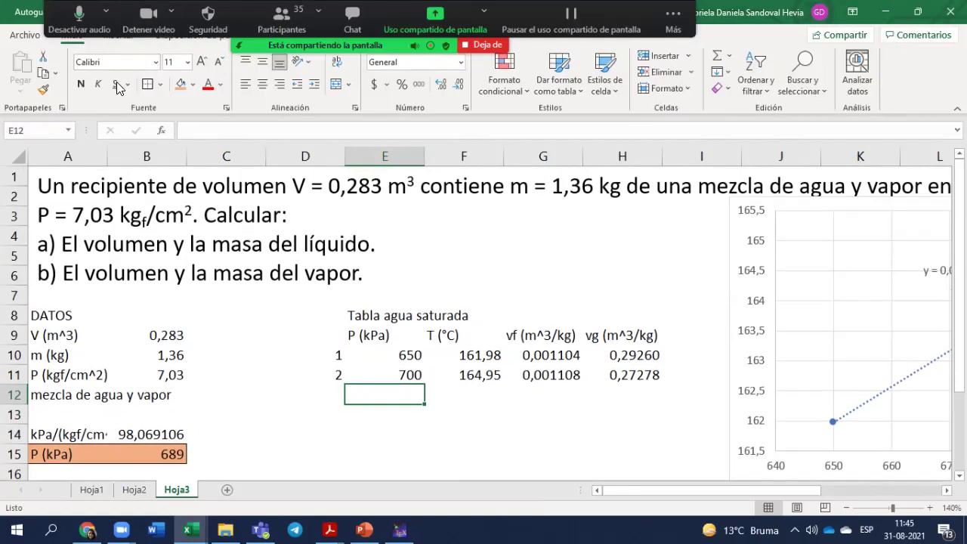
pyautogui.click(119, 38)
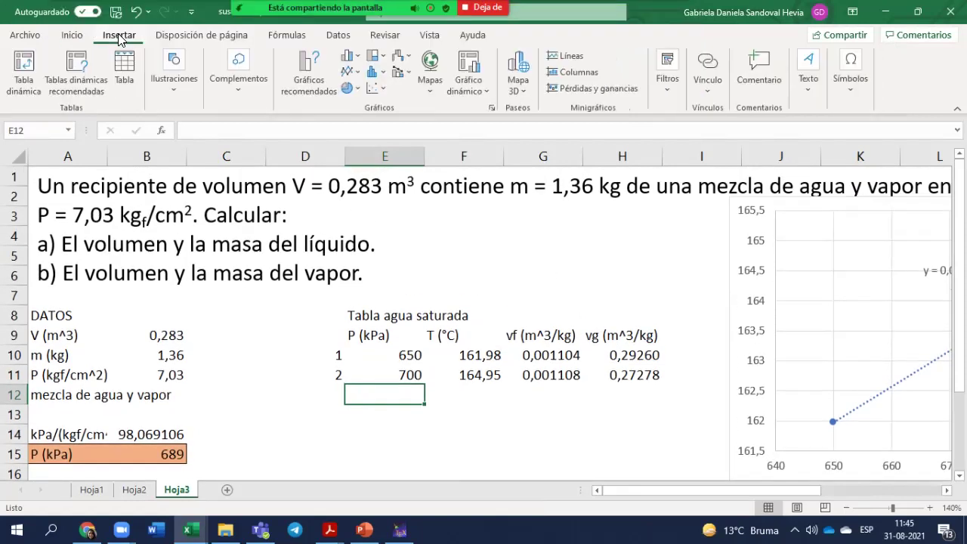
pyautogui.click(852, 64)
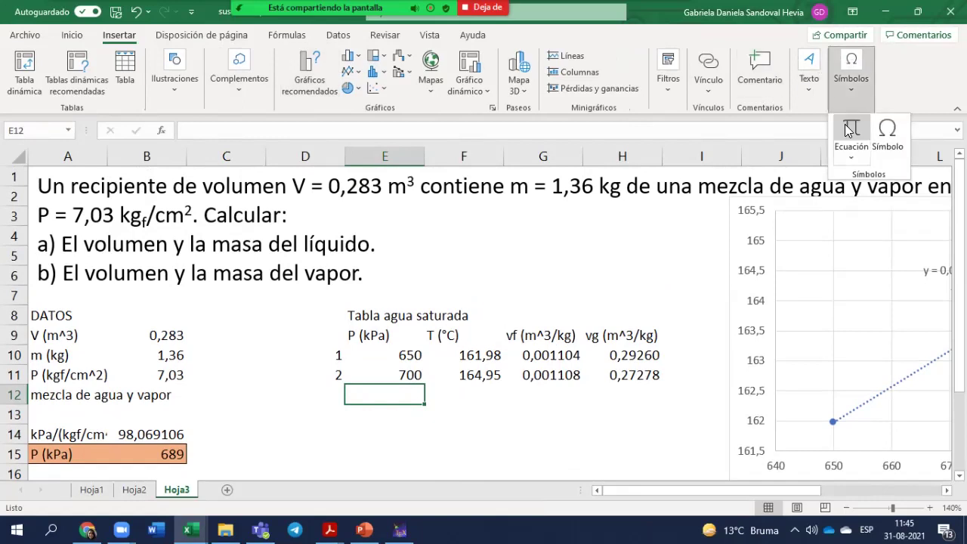
pyautogui.click(852, 128)
pyautogui.moveTo(536, 278); pyautogui.dragTo(436, 408)
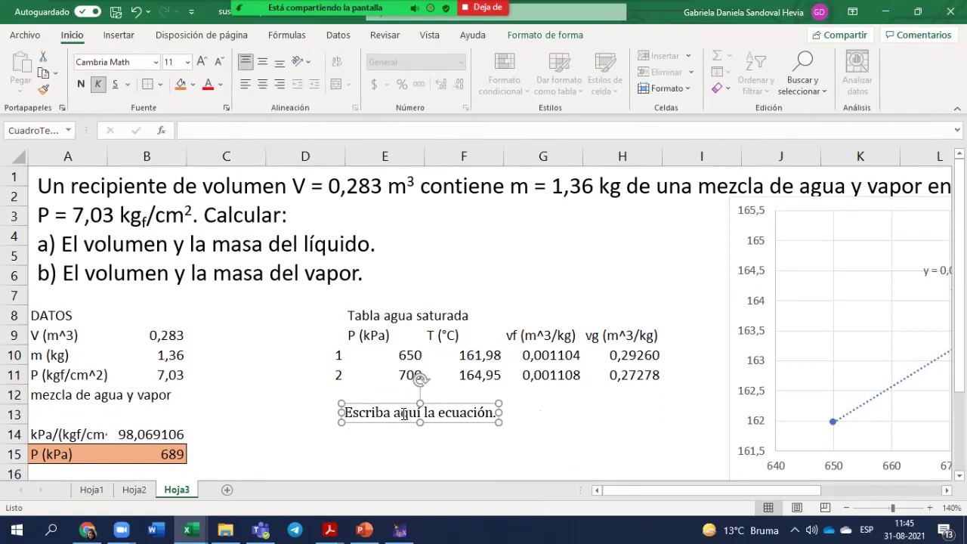
# Step: Start the equation as m = y₂ − y₁ and add an empty stacked fraction for the y terms
pyautogui.click(347, 413)
pyautogui.write('m')
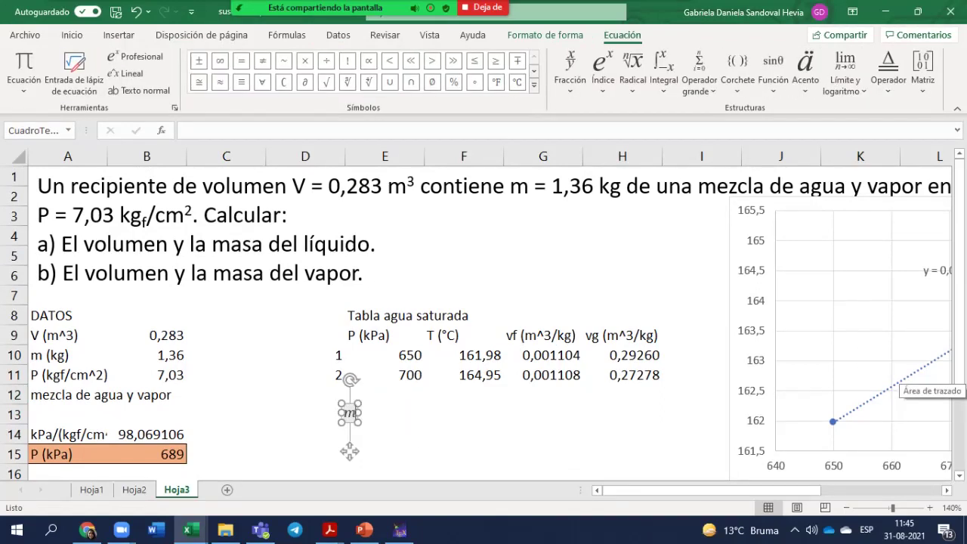
pyautogui.write('=y_2-y_1')
pyautogui.hotkey('shift', 'Left')
pyautogui.hotkey('shift', 'Left')
pyautogui.hotkey('shift', 'Left')
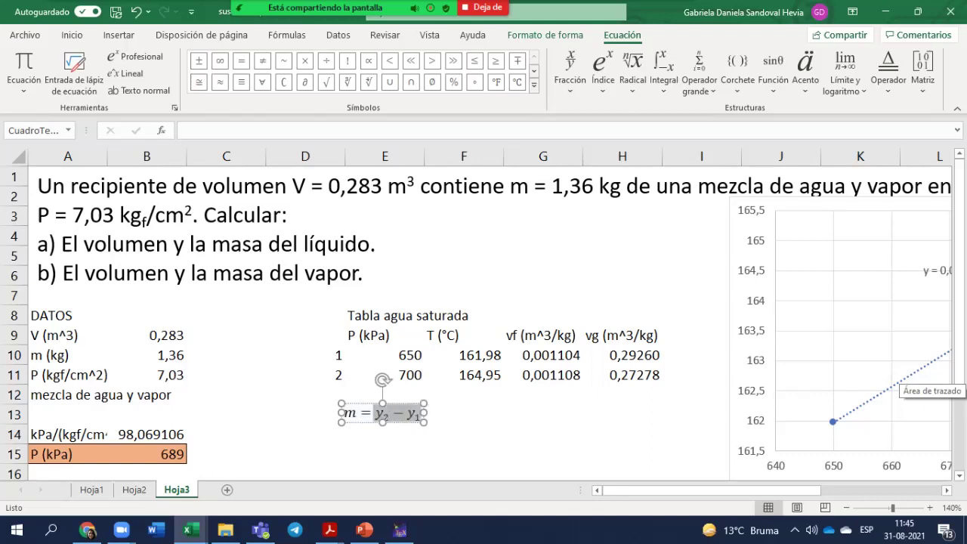
pyautogui.click(574, 76)
pyautogui.click(605, 173)
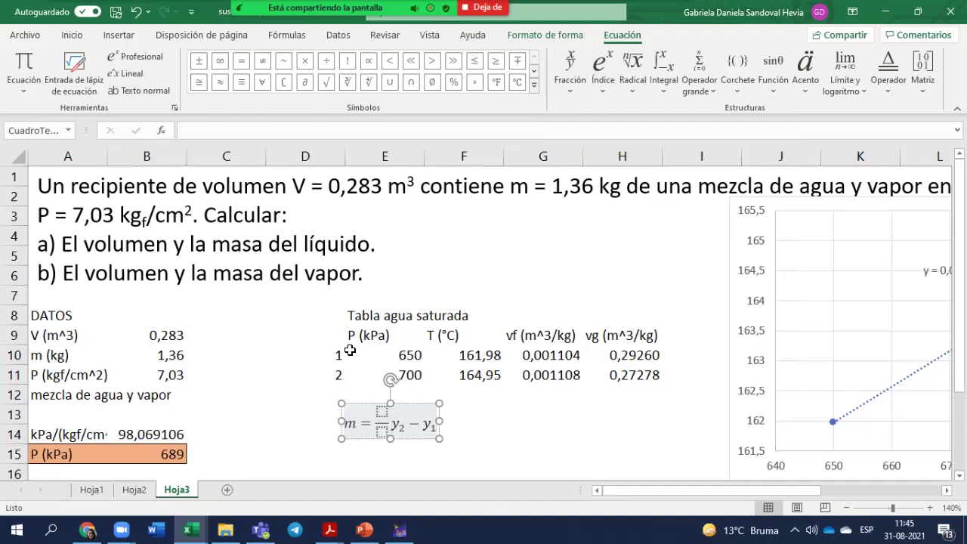
# Step: Delete the y₂ − y₁ terms outside the fraction, leaving m = and the empty fraction
pyautogui.moveTo(392, 425); pyautogui.dragTo(430, 427)
pyautogui.click(390, 425)
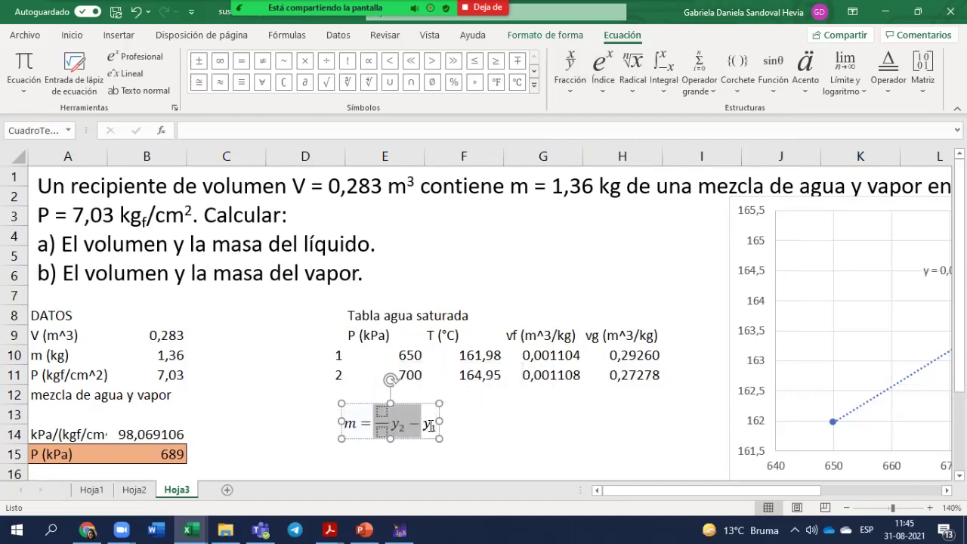
pyautogui.press('BackSpace')
pyautogui.press('BackSpace')
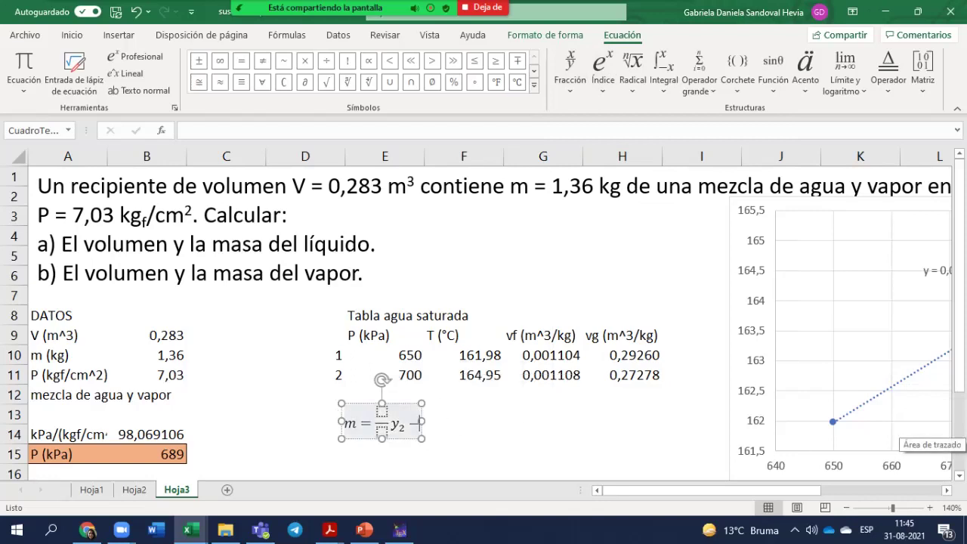
pyautogui.press('BackSpace')
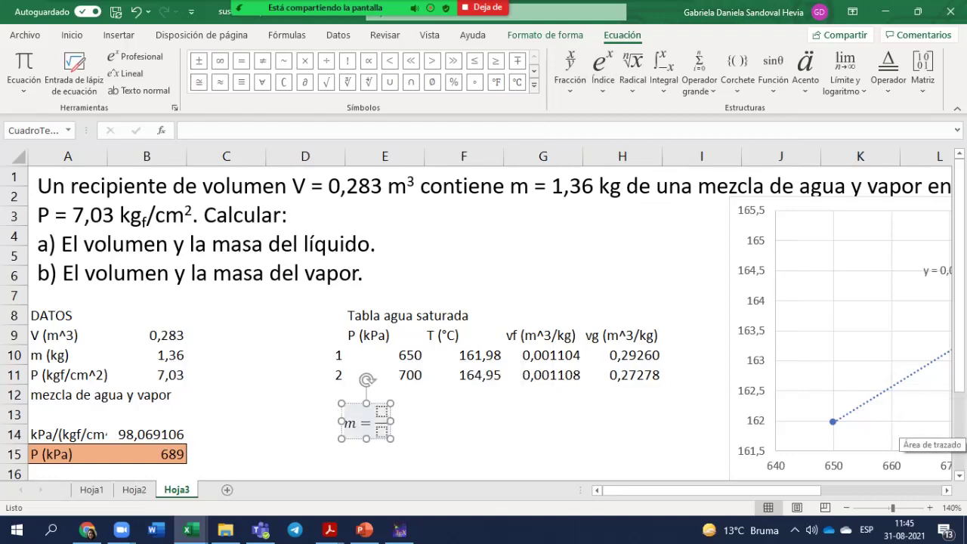
# Step: Fill the fraction's numerator with y₂ − y₁
pyautogui.press('Left')
pyautogui.press('Up')
pyautogui.write('y')
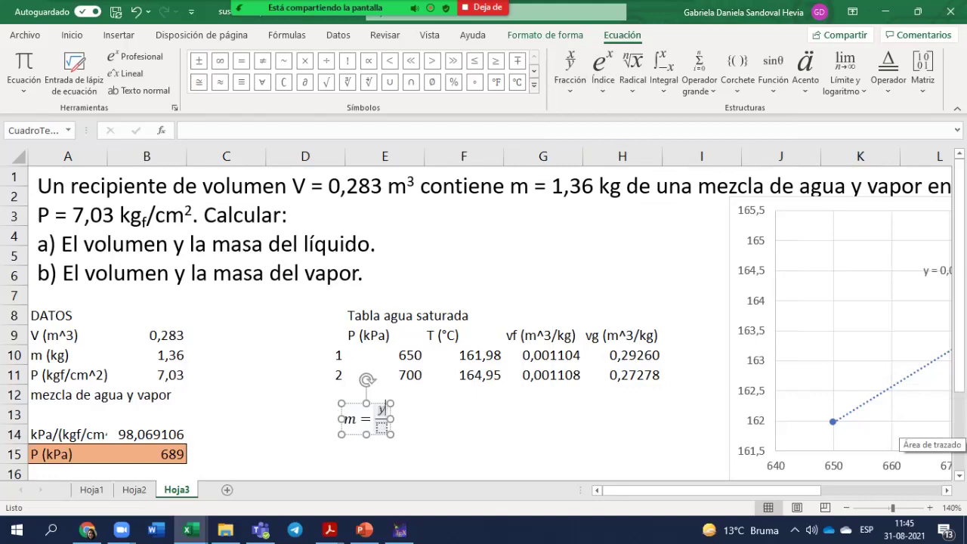
pyautogui.write('_2-')
pyautogui.write('y')
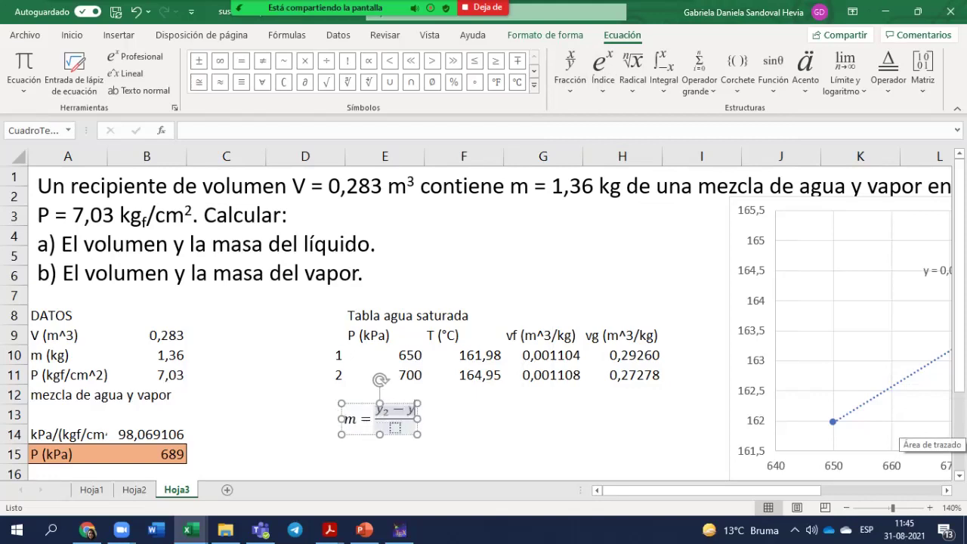
pyautogui.write('_1')
# Step: Fill the fraction's denominator with x₂ − x₁ and leave the equation box
pyautogui.press('Down')
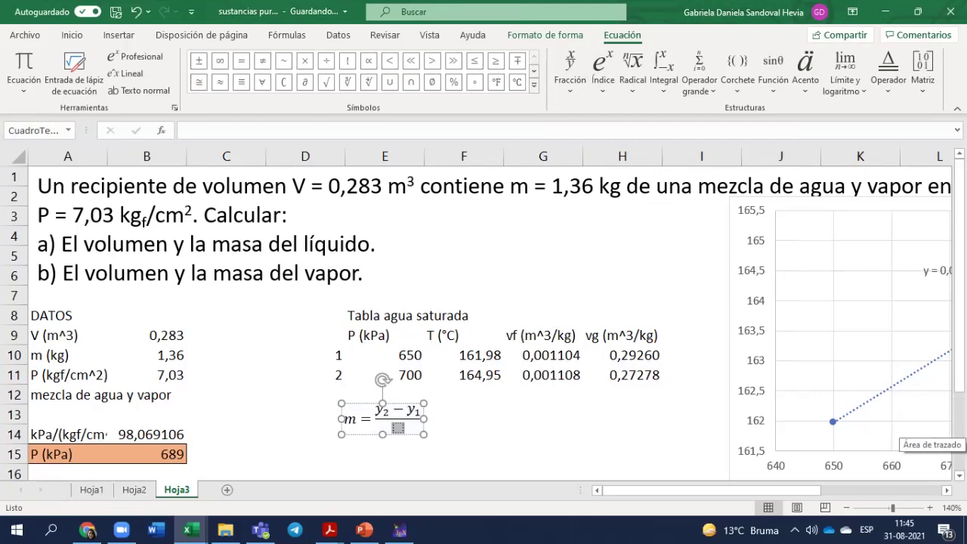
pyautogui.write('x_2')
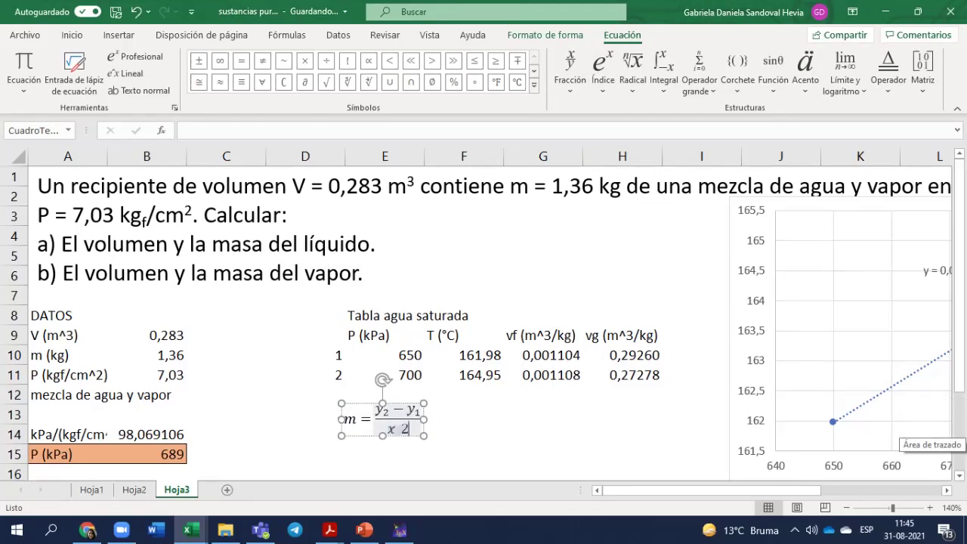
pyautogui.press('space')
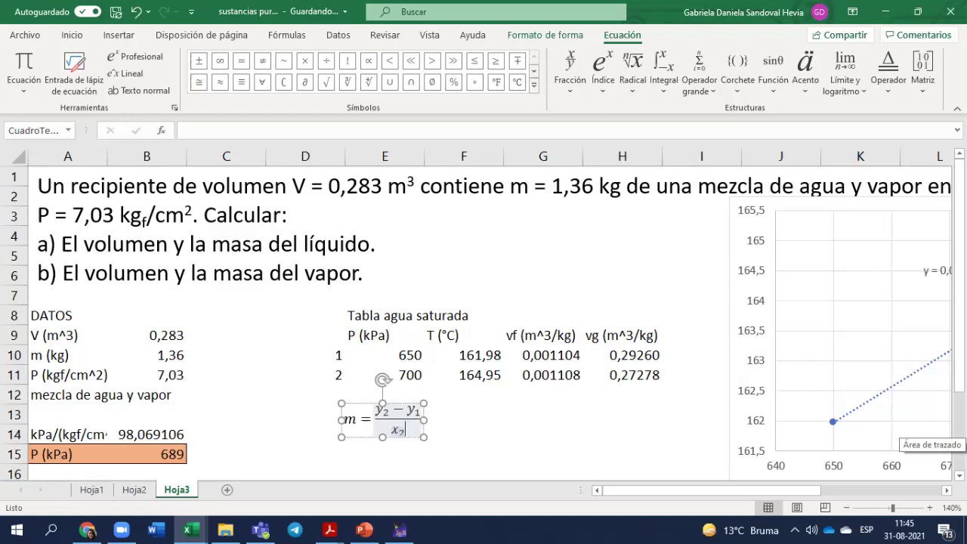
pyautogui.write('-x_1')
pyautogui.press('space')
pyautogui.click(463, 454)
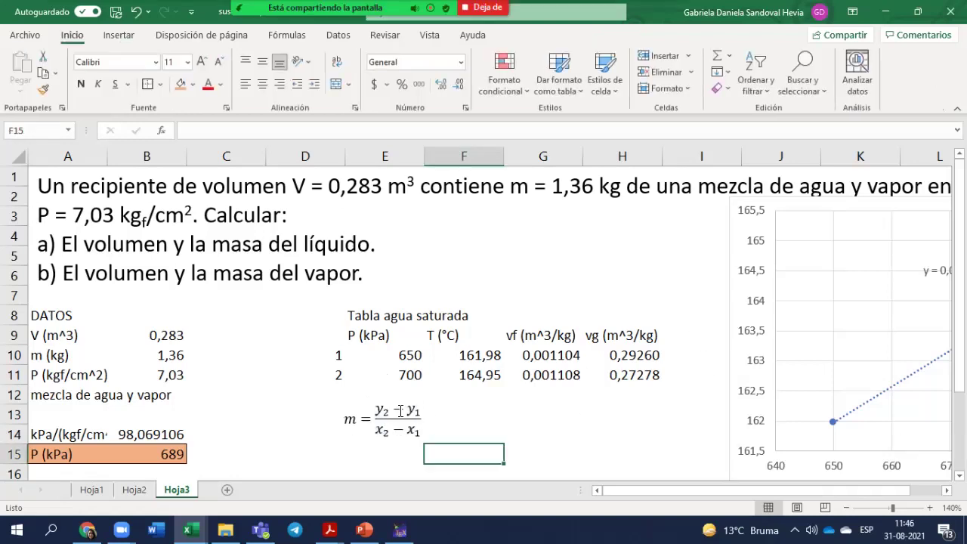
# Step: Nudge the slope equation box slightly to the left below the table
pyautogui.click(400, 410)
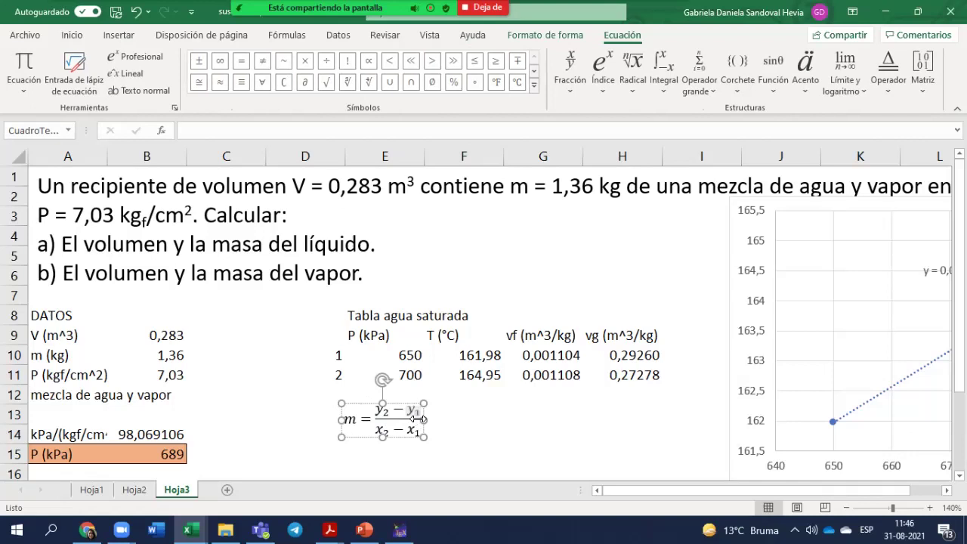
pyautogui.click(419, 419)
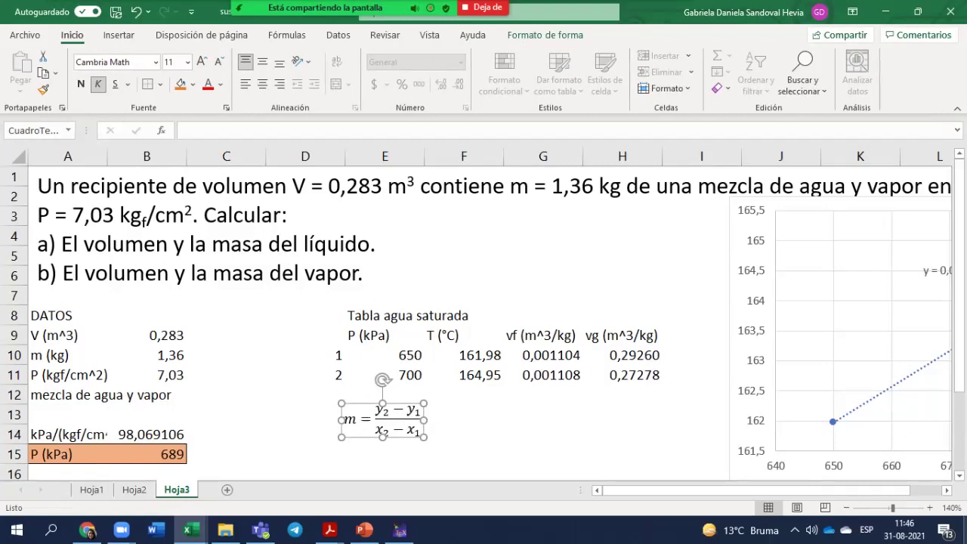
pyautogui.press('Left')
pyautogui.press('Left')
pyautogui.press('Left')
pyautogui.press('Left')
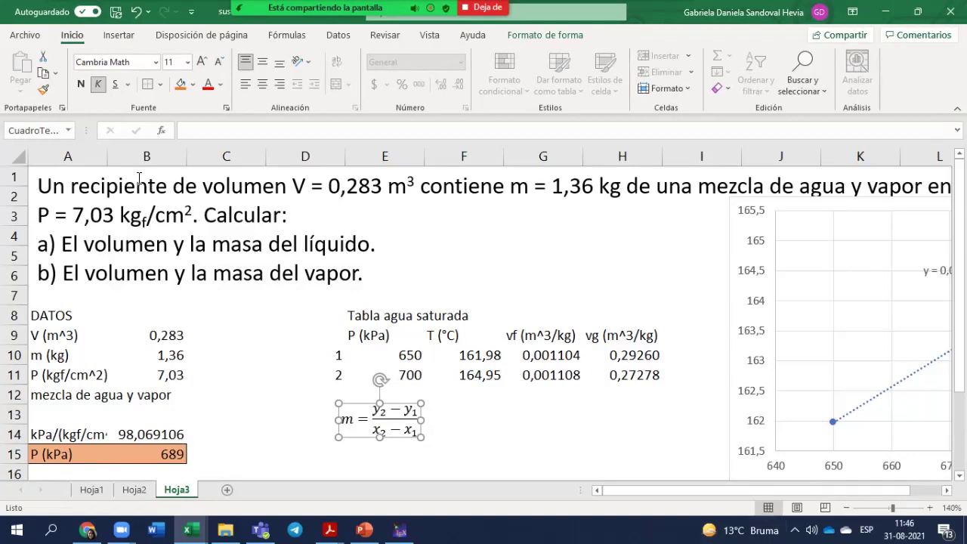
# Step: Compare the pressure values E10:E11 and temperature values F10:F11 with the variables in the slope equation
pyautogui.moveTo(410, 354); pyautogui.dragTo(411, 378)
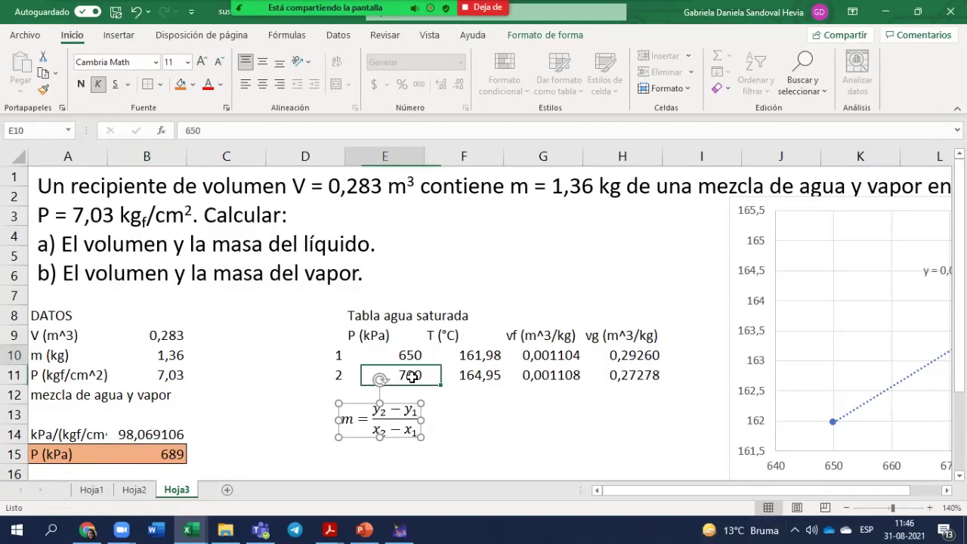
pyautogui.moveTo(455, 355); pyautogui.dragTo(464, 378)
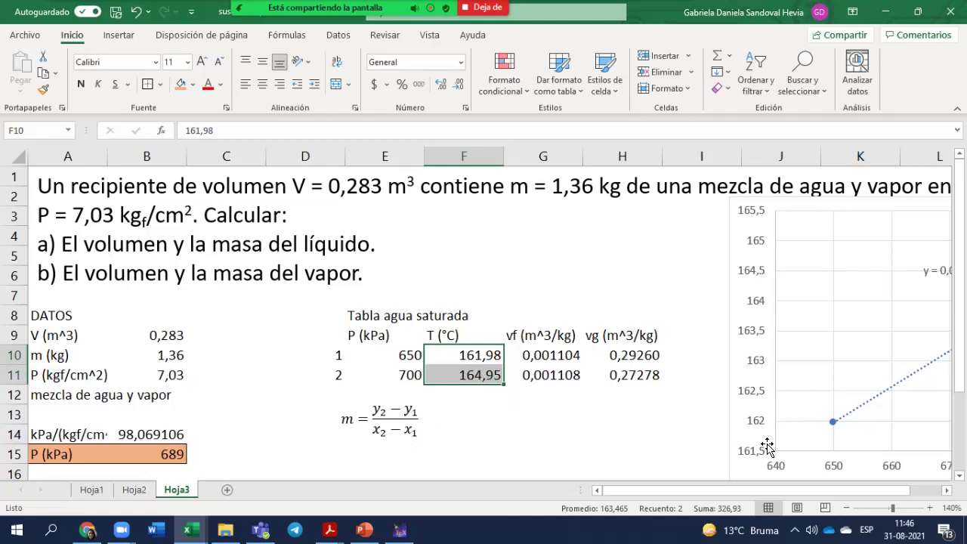
pyautogui.click(415, 415)
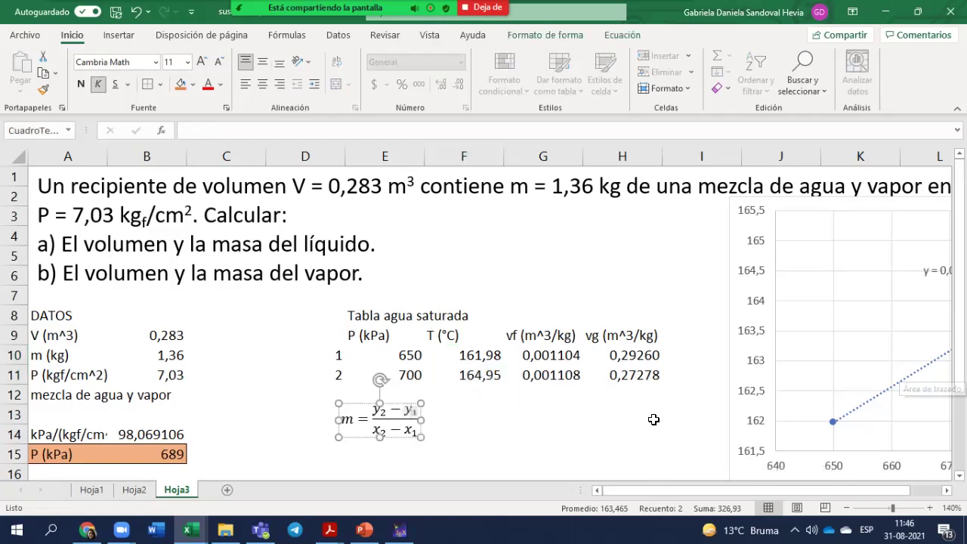
pyautogui.click(593, 433)
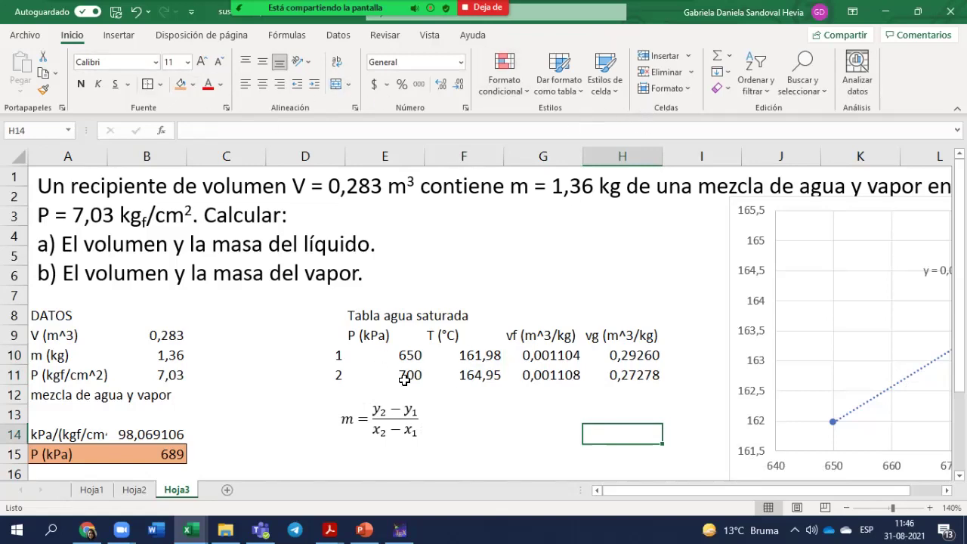
pyautogui.moveTo(410, 354); pyautogui.dragTo(408, 378)
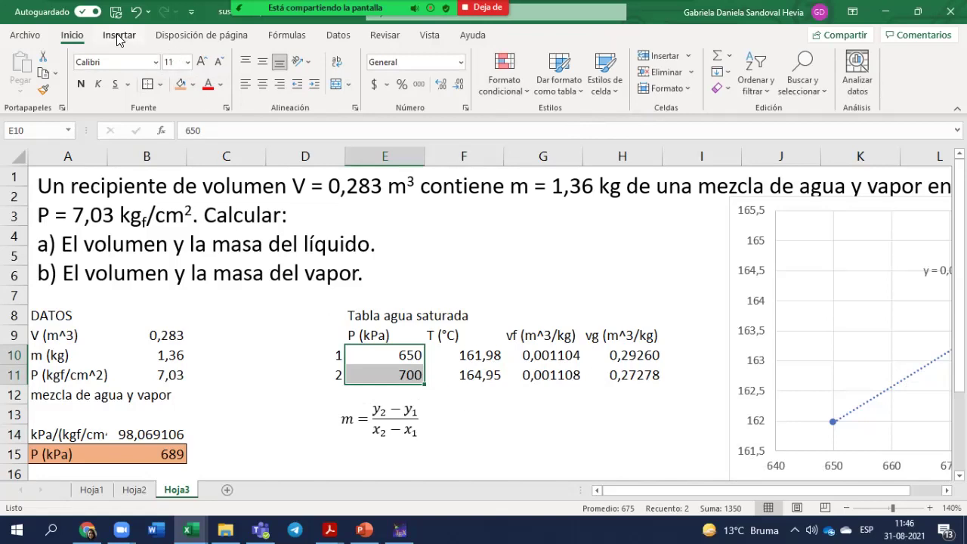
# Step: Insert a second equation box and place it beside the slope equation, below the T and vf columns
pyautogui.click(470, 417)
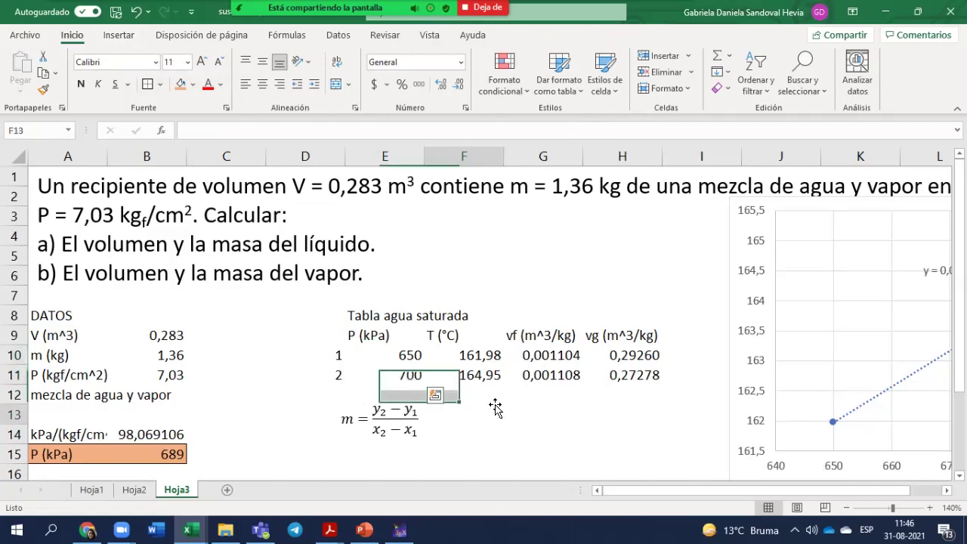
pyautogui.click(119, 35)
pyautogui.click(850, 79)
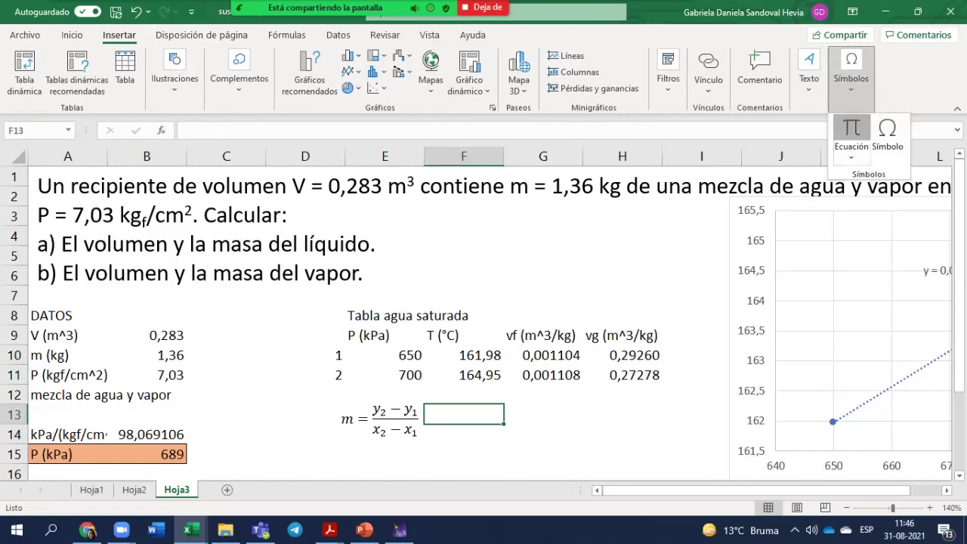
pyautogui.click(851, 134)
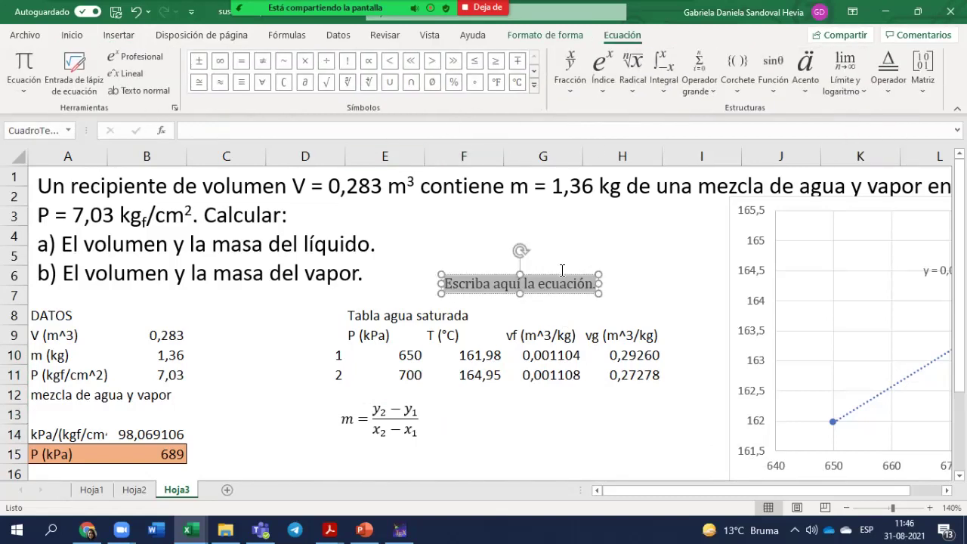
pyautogui.moveTo(561, 277); pyautogui.dragTo(570, 405)
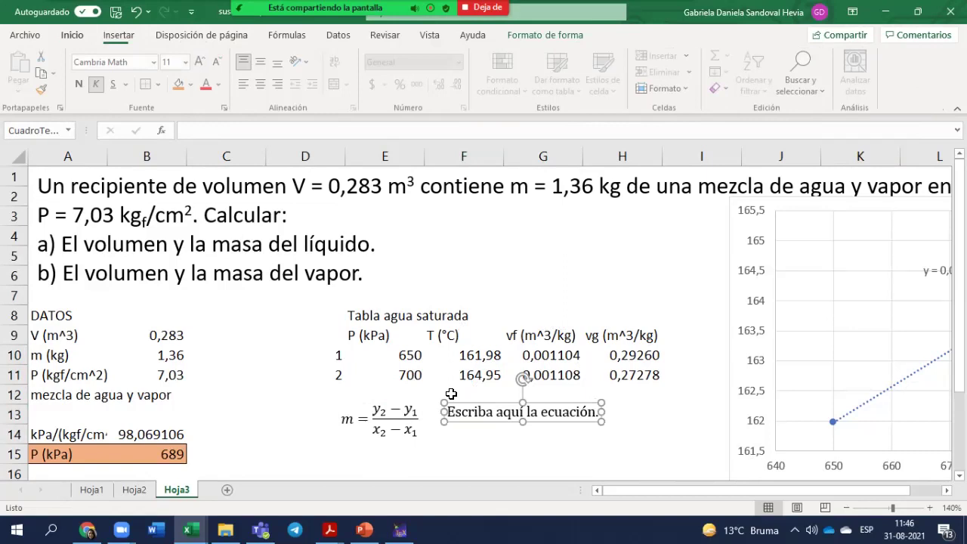
pyautogui.click(472, 414)
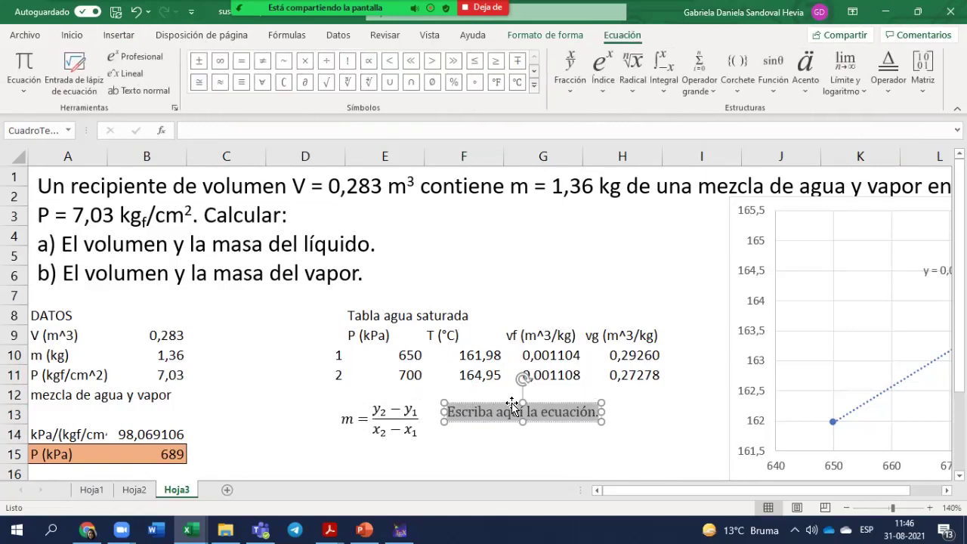
# Step: Write the fraction (P₂ − P₁)/(T₂ − T₁) in the new equation box
pyautogui.write('/ ')
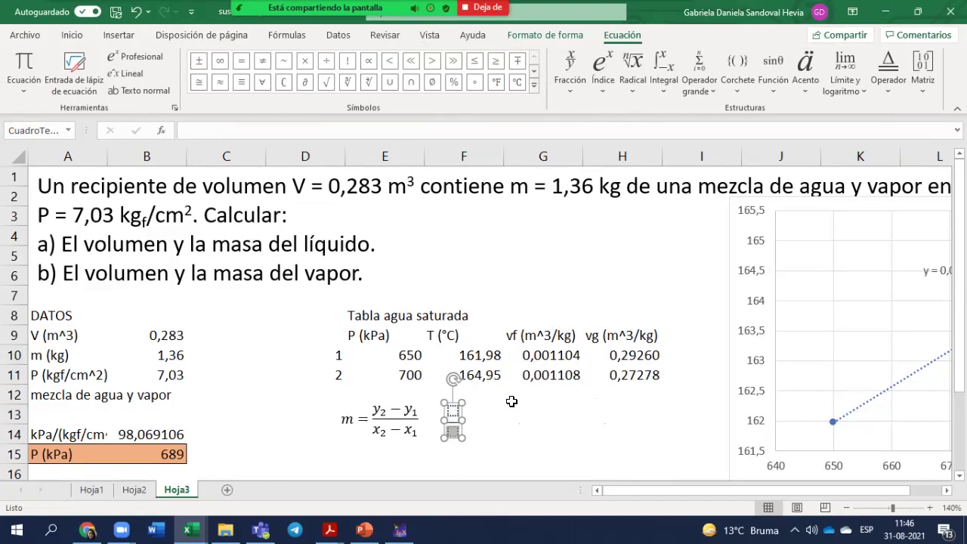
pyautogui.write('P_2')
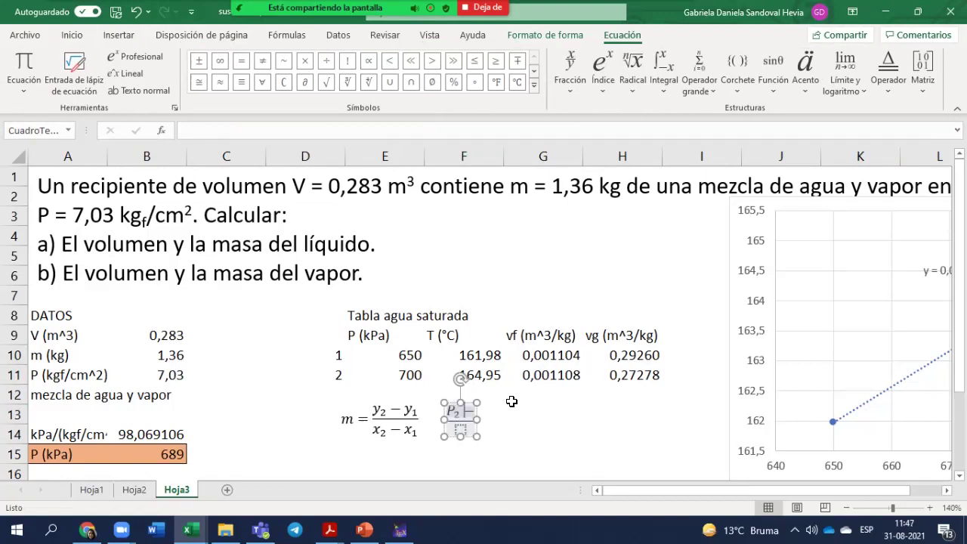
pyautogui.write('-P_1')
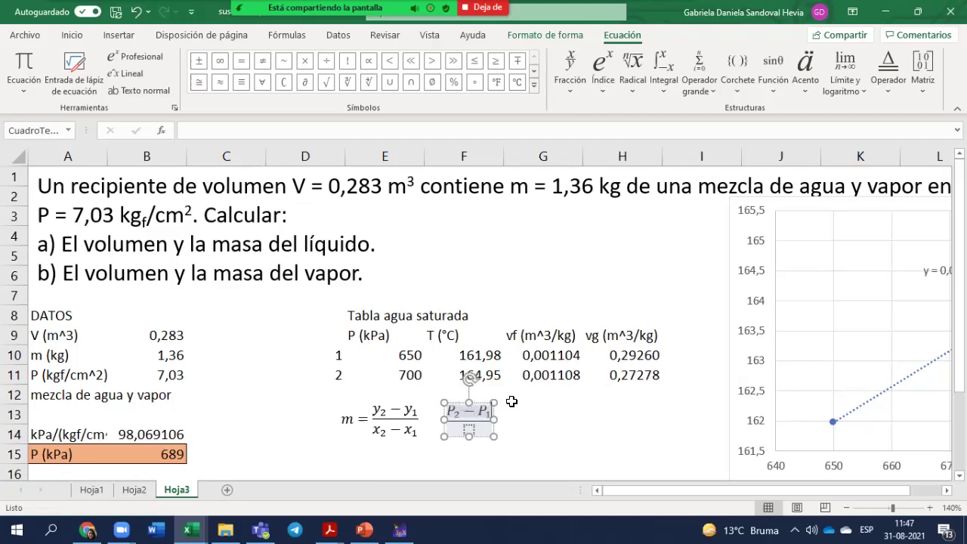
pyautogui.press('Right')
pyautogui.write('T')
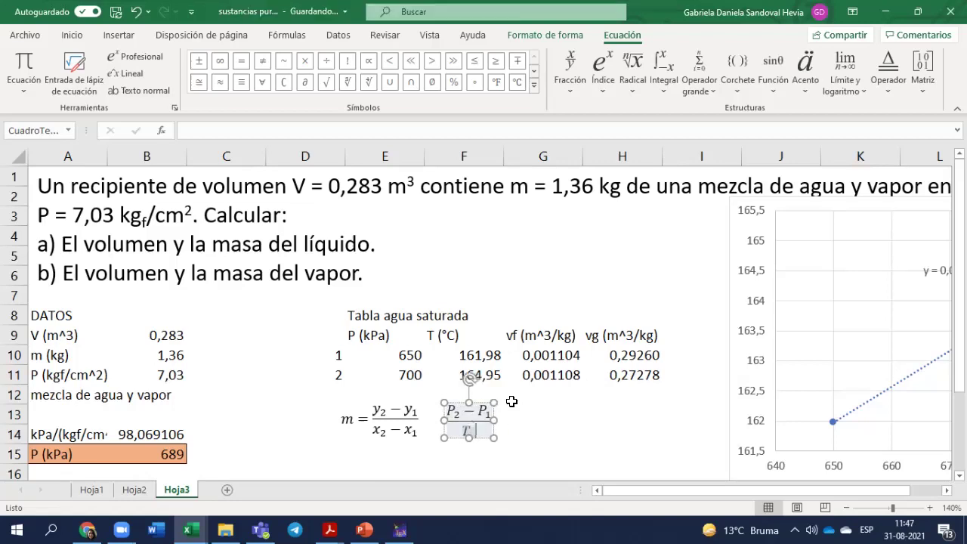
pyautogui.write('_2-T_1')
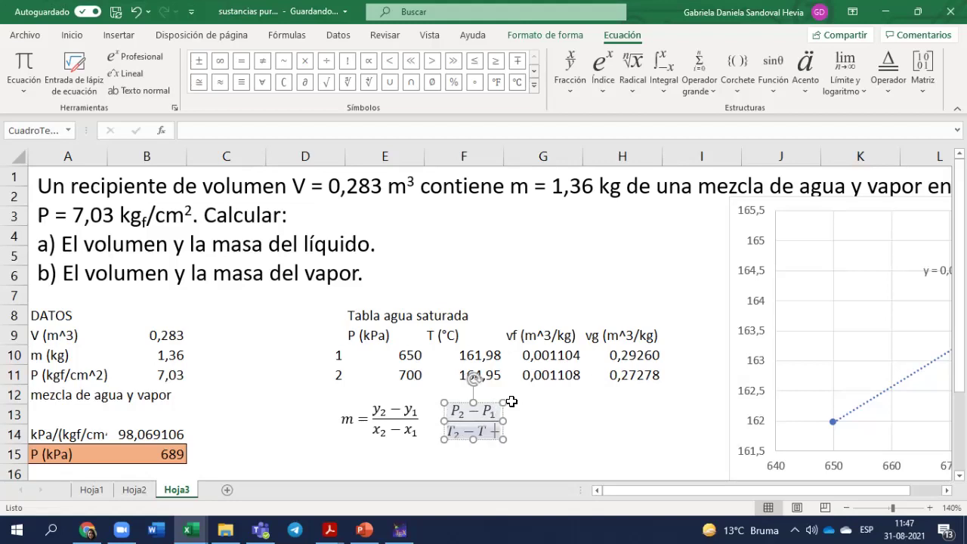
pyautogui.press('BackSpace')
pyautogui.press('BackSpace')
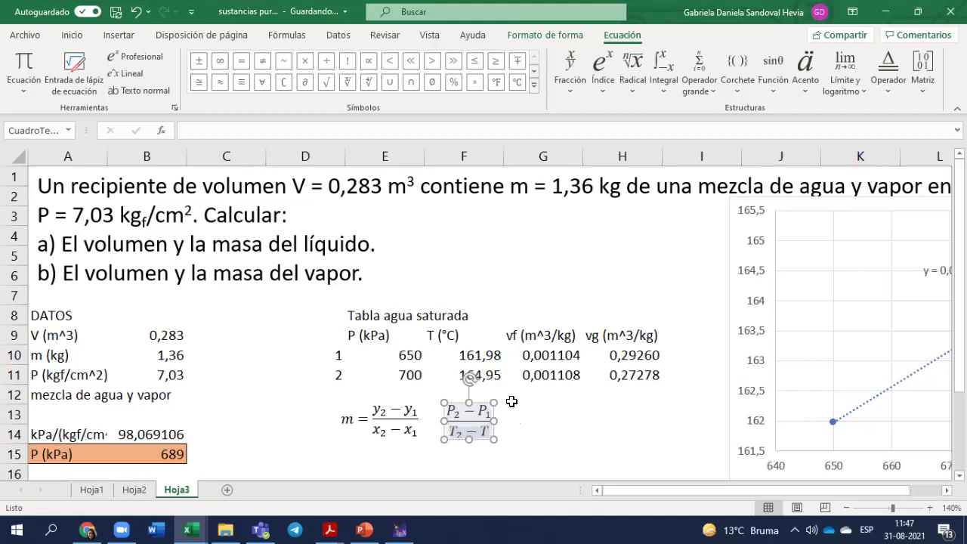
pyautogui.write('_1')
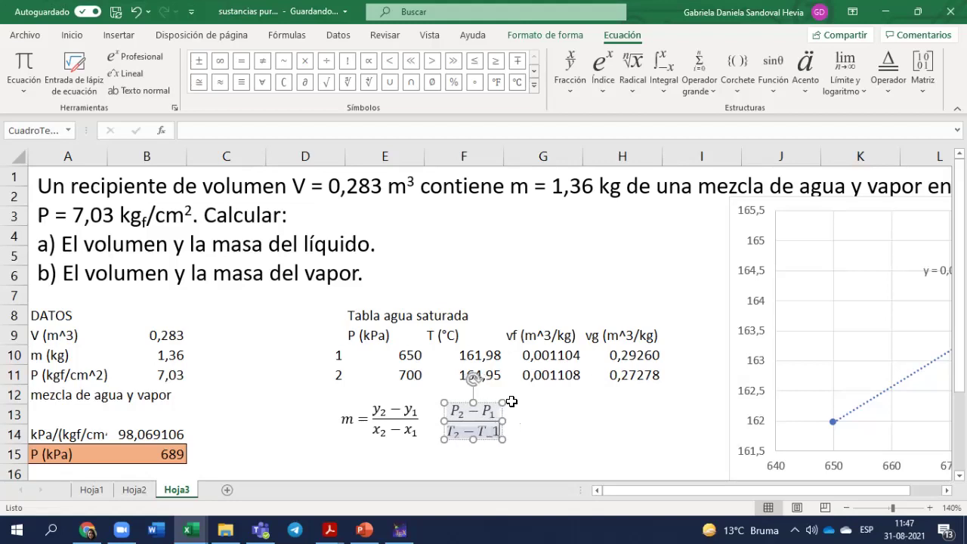
pyautogui.press('space')
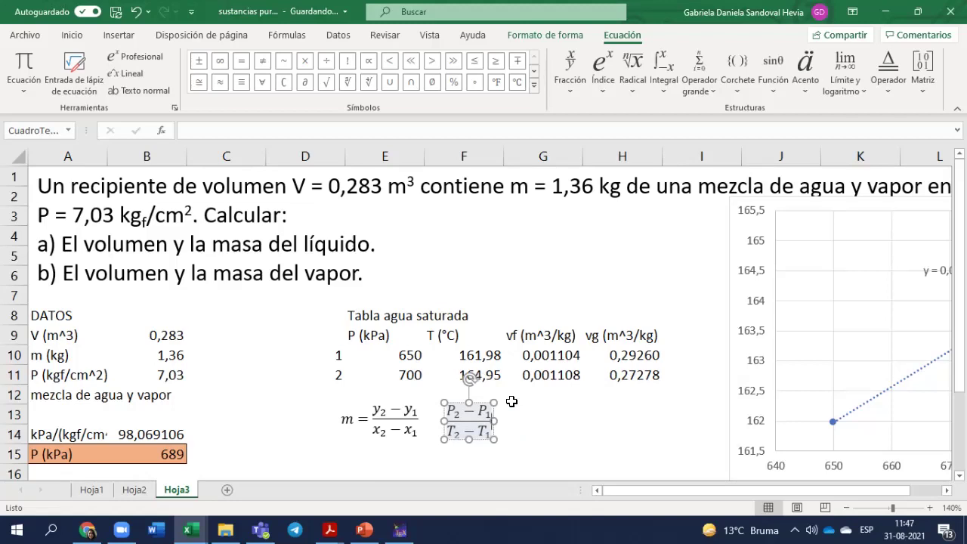
# Step: Complete the equation with = (P₃ − P₁)/(T₃ − T₁) and leave the equation box
pyautogui.write('= ')
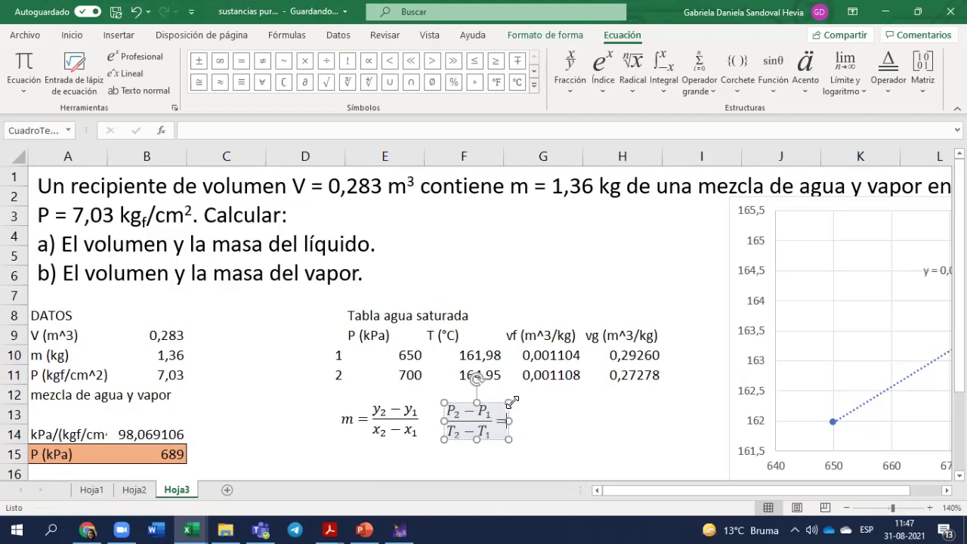
pyautogui.write('/')
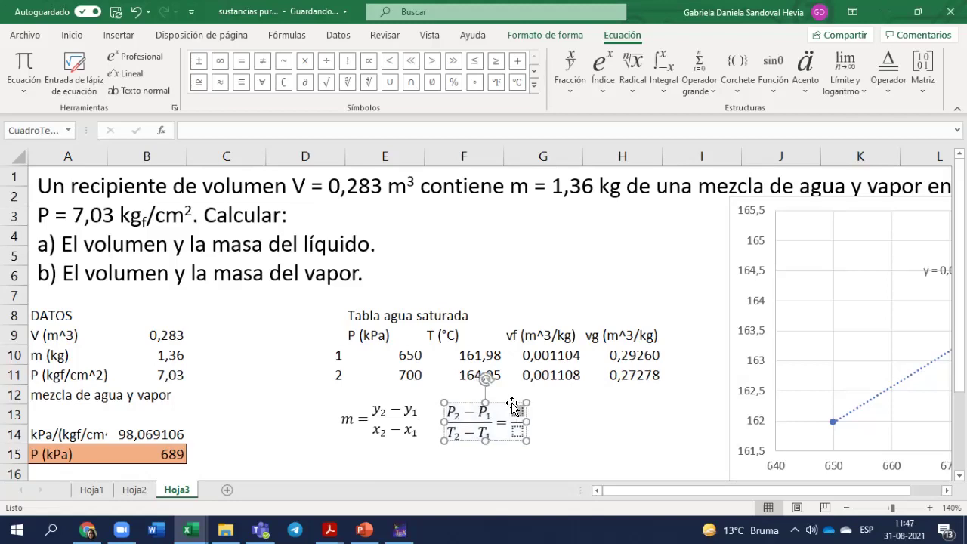
pyautogui.write('P_3-P_1')
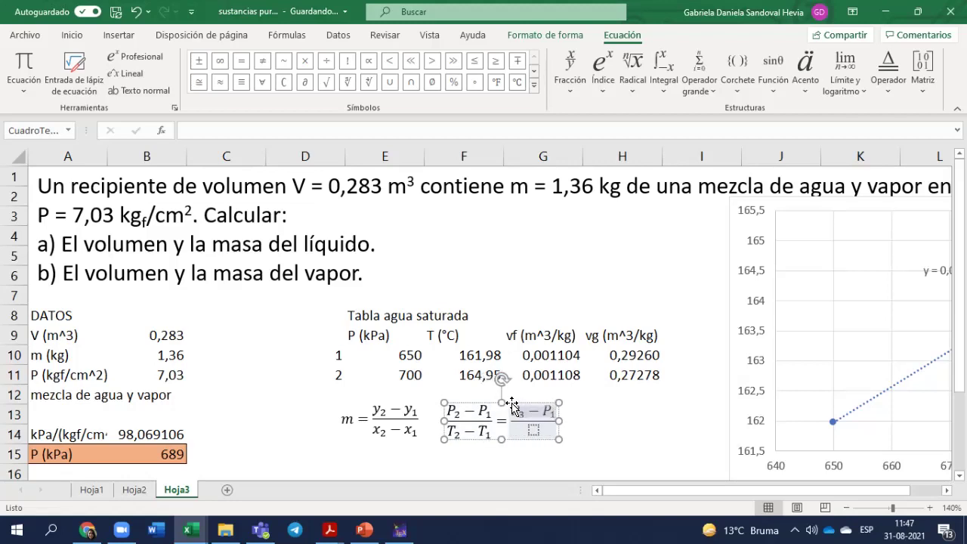
pyautogui.press('Down')
pyautogui.write('T')
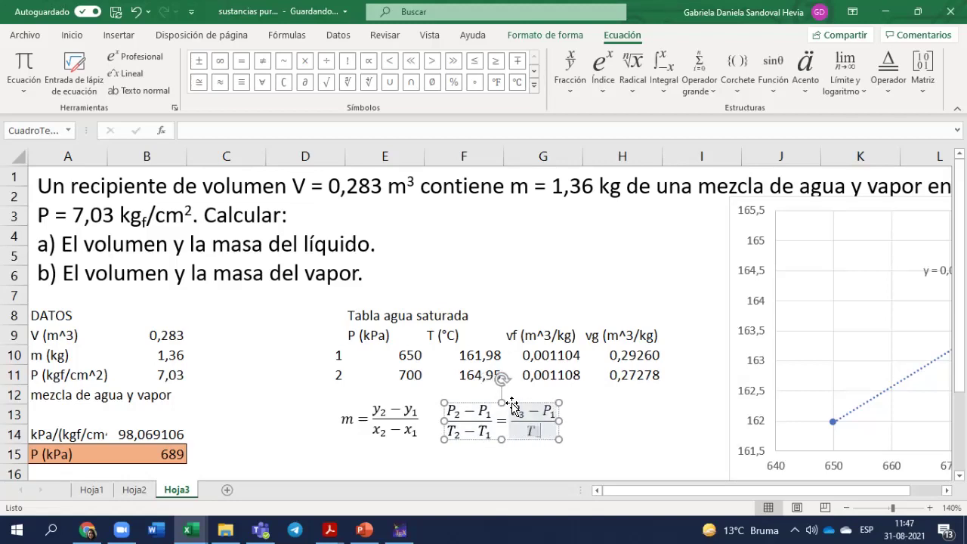
pyautogui.write('_3-')
pyautogui.write('T_1')
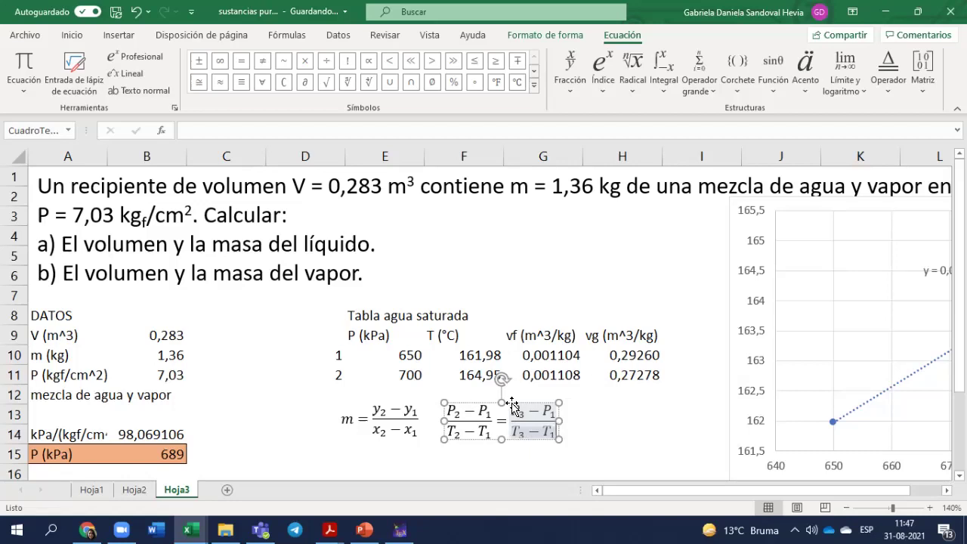
pyautogui.press('Right')
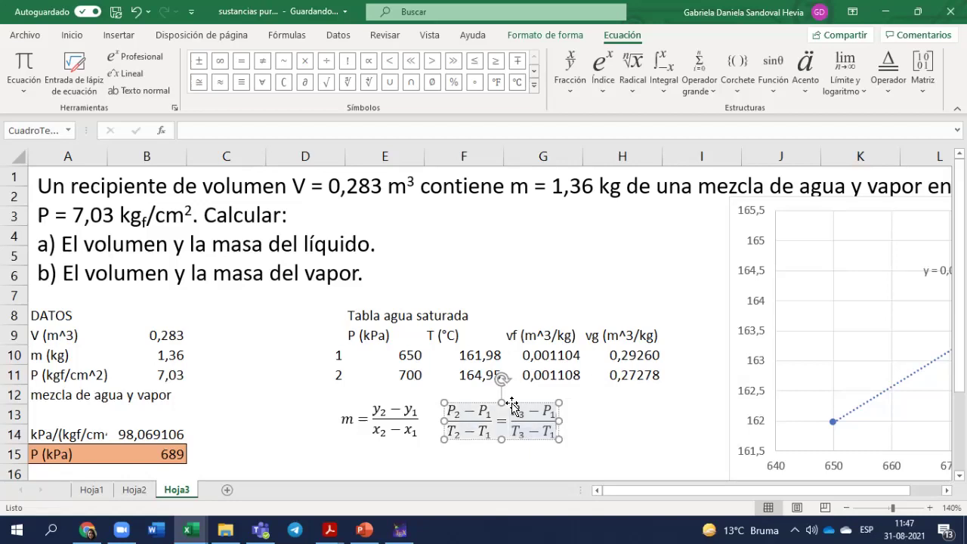
pyautogui.click(616, 413)
pyautogui.click(463, 415)
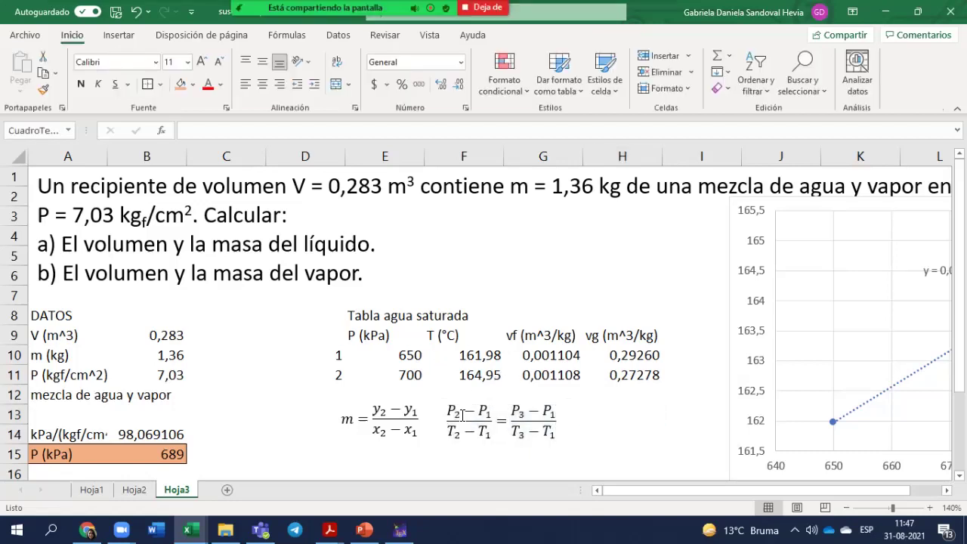
pyautogui.click(446, 415)
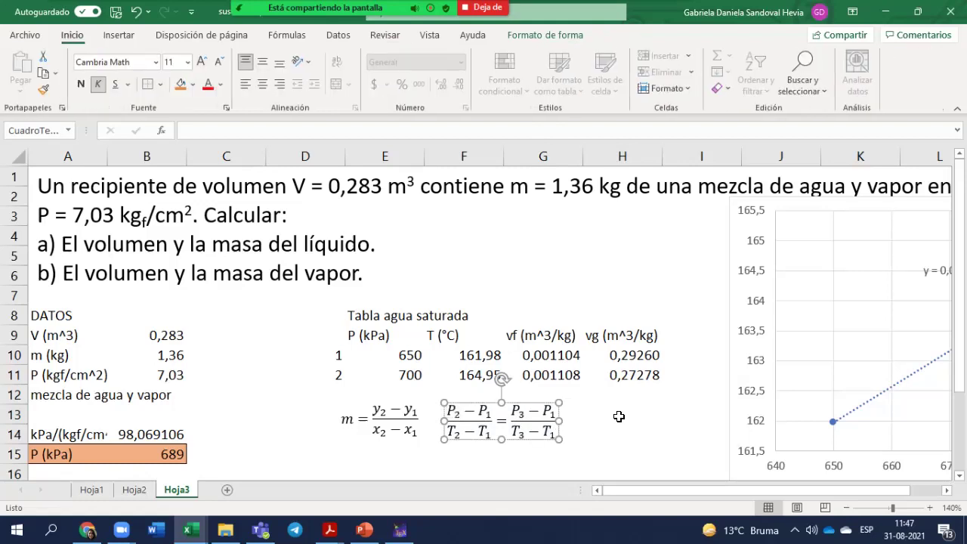
pyautogui.click(636, 435)
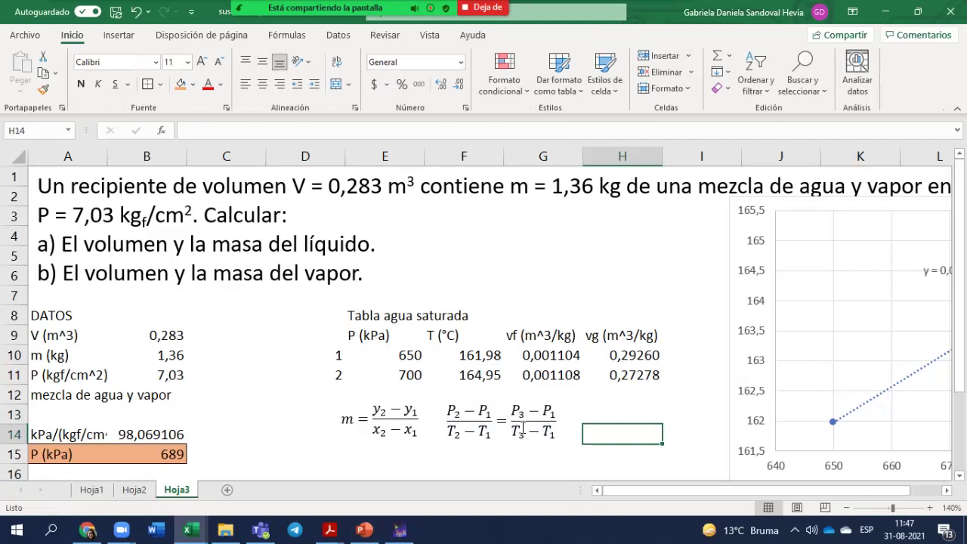
# Step: Try numbering a third point as 3 in D12, below point 2 of the saturated-water table
pyautogui.moveTo(334, 357); pyautogui.dragTo(334, 371)
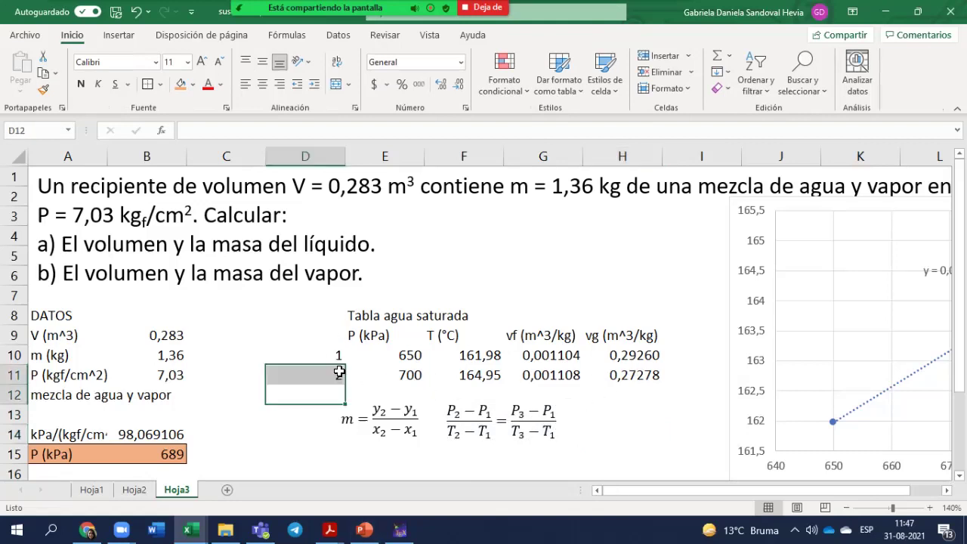
pyautogui.click(298, 399)
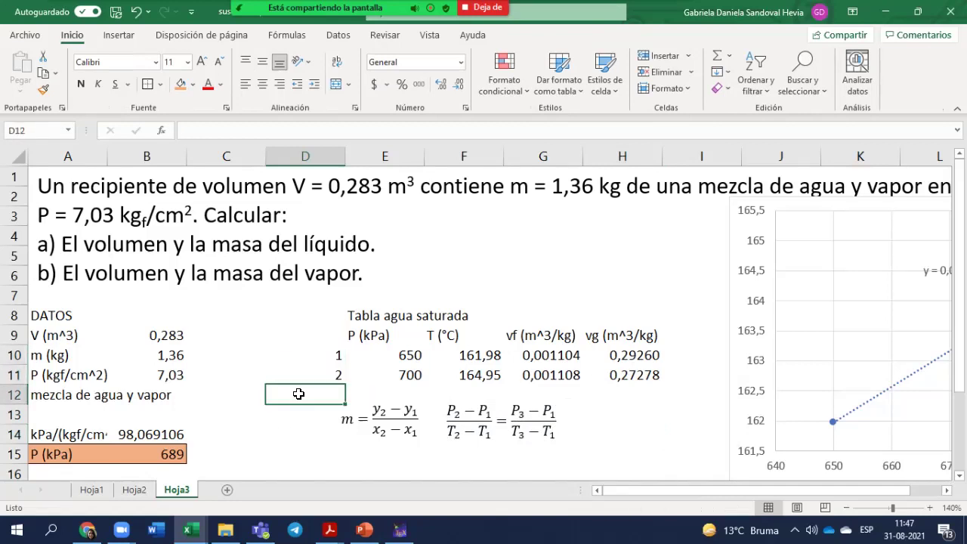
pyautogui.write('3')
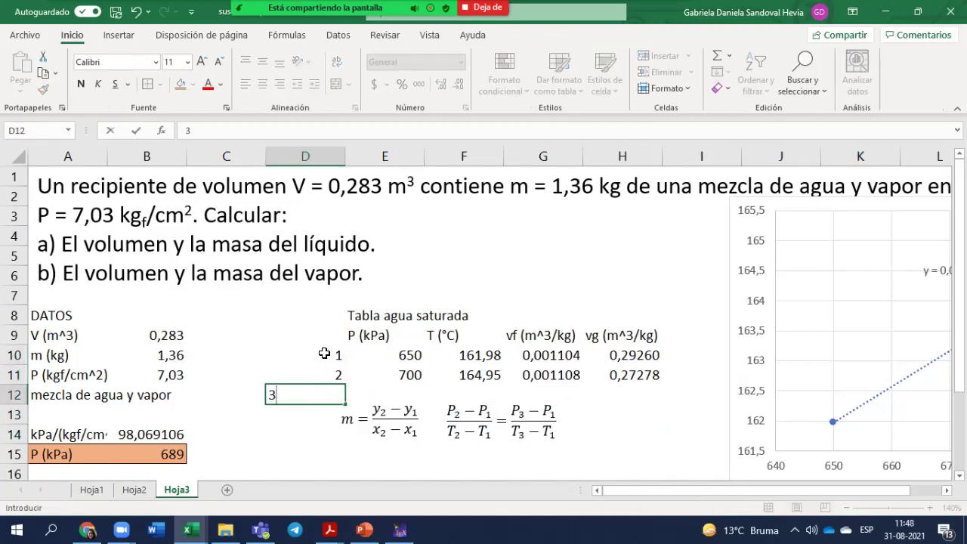
# Step: Insert blank cells at D11:H11 between points 1 and 2, shifting the existing cells down
pyautogui.click(323, 375)
pyautogui.moveTo(318, 371); pyautogui.dragTo(641, 369)
pyautogui.rightClick(641, 367)
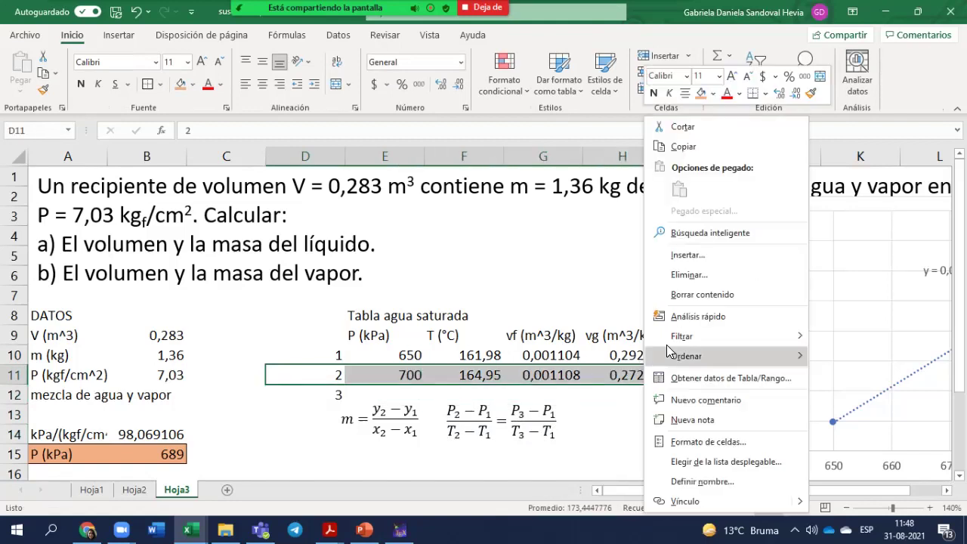
pyautogui.press('Escape')
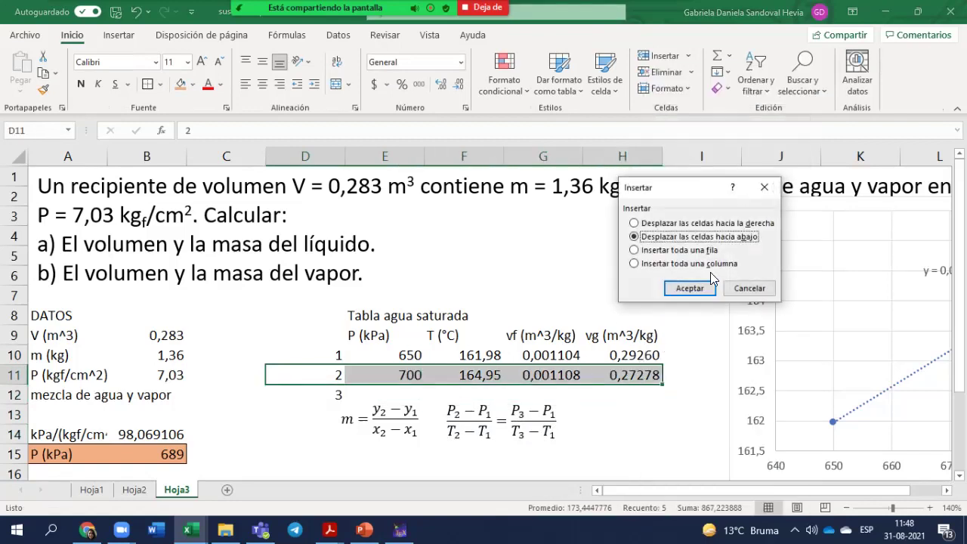
pyautogui.click(682, 289)
# Step: Number the inserted row as 3 in D11 and clear the leftover 3 from D13
pyautogui.click(340, 375)
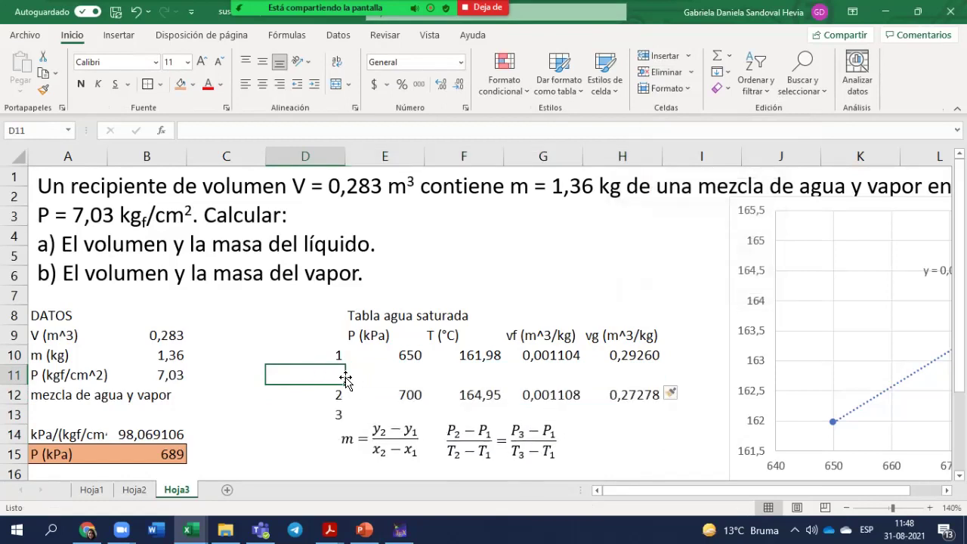
pyautogui.write('3')
pyautogui.press('Return')
pyautogui.press('Return')
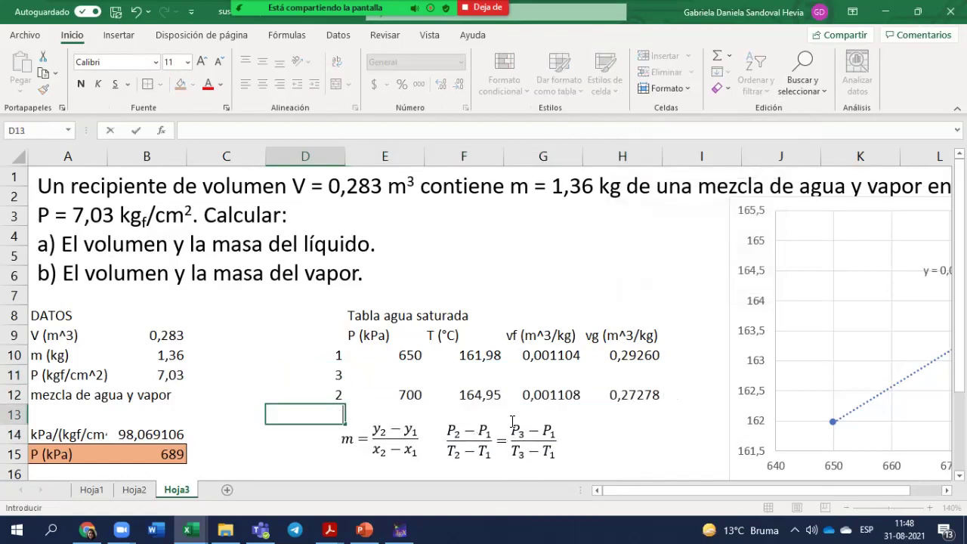
# Step: Link the pressure of point 3 in E11 to the converted pressure in B15
pyautogui.click(422, 373)
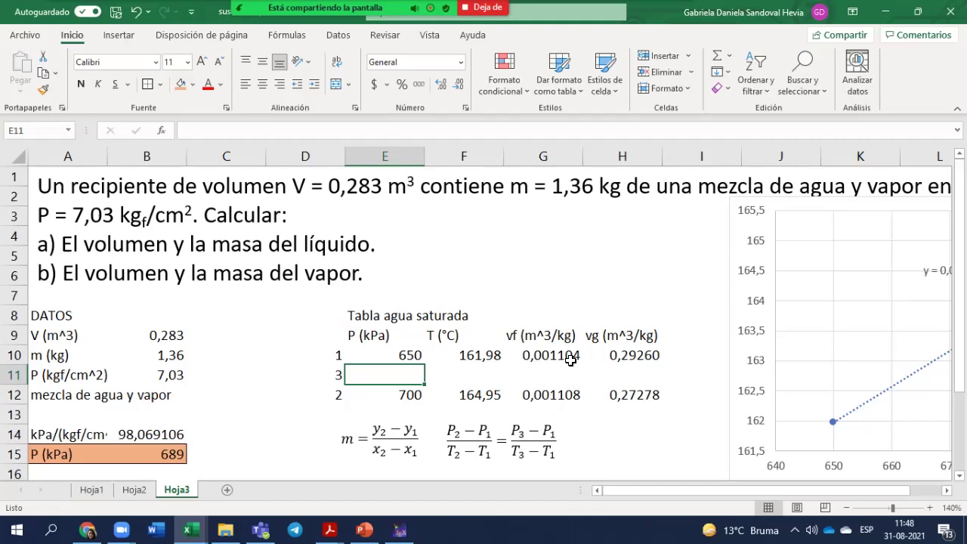
pyautogui.write('=')
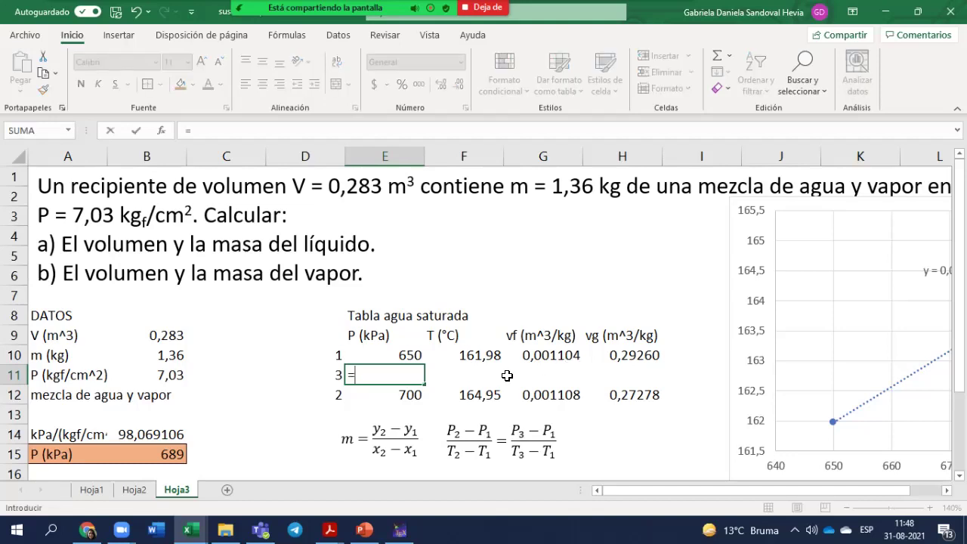
pyautogui.click(162, 452)
pyautogui.press('Return')
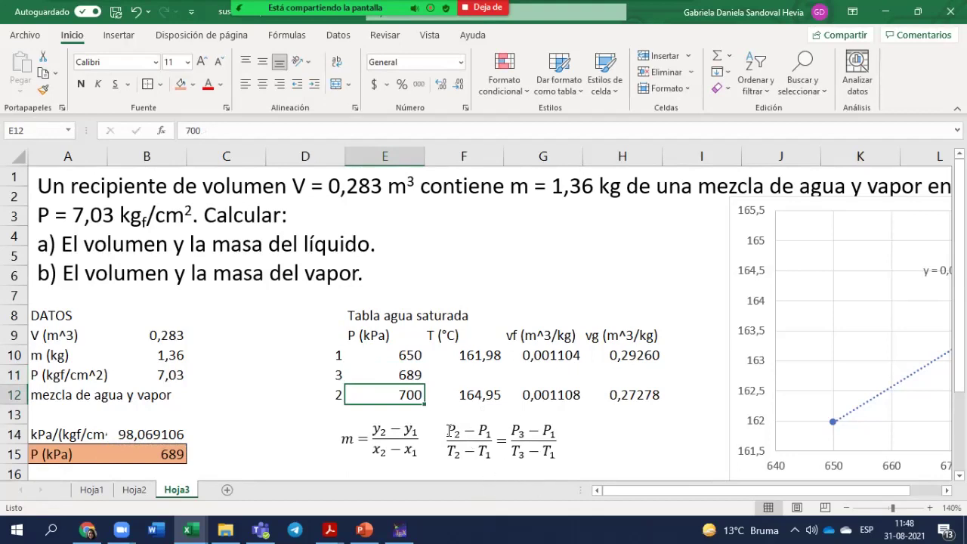
# Step: Examine the pressure–temperature slope equation against the table, checking which terms are known and which must be solved for
pyautogui.click(450, 431)
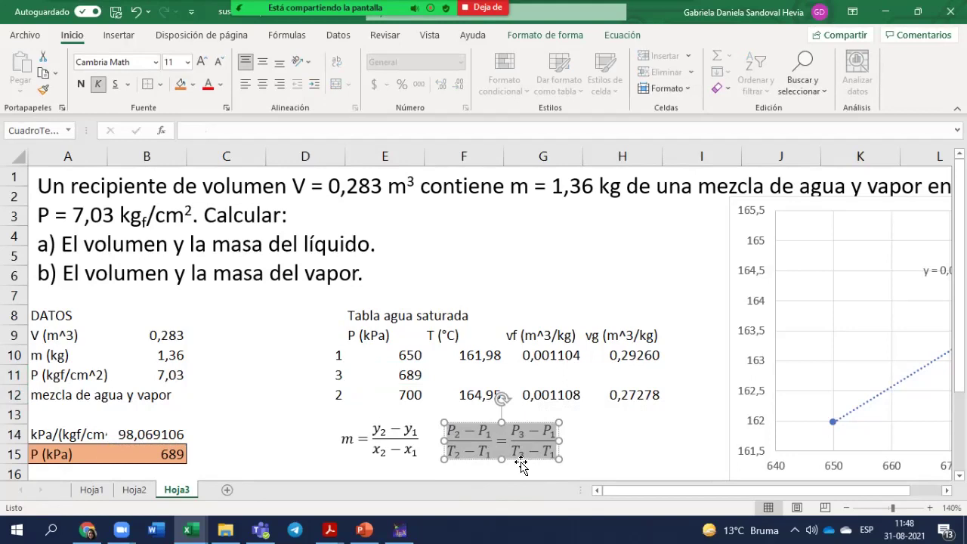
pyautogui.click(609, 440)
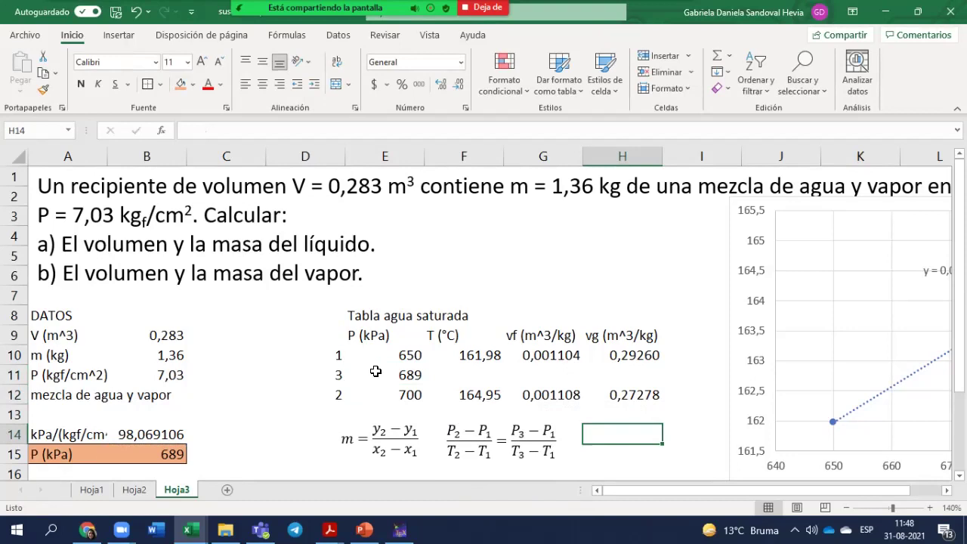
pyautogui.scroll(-1, 396, 372)
pyautogui.scroll(1, 395, 374)
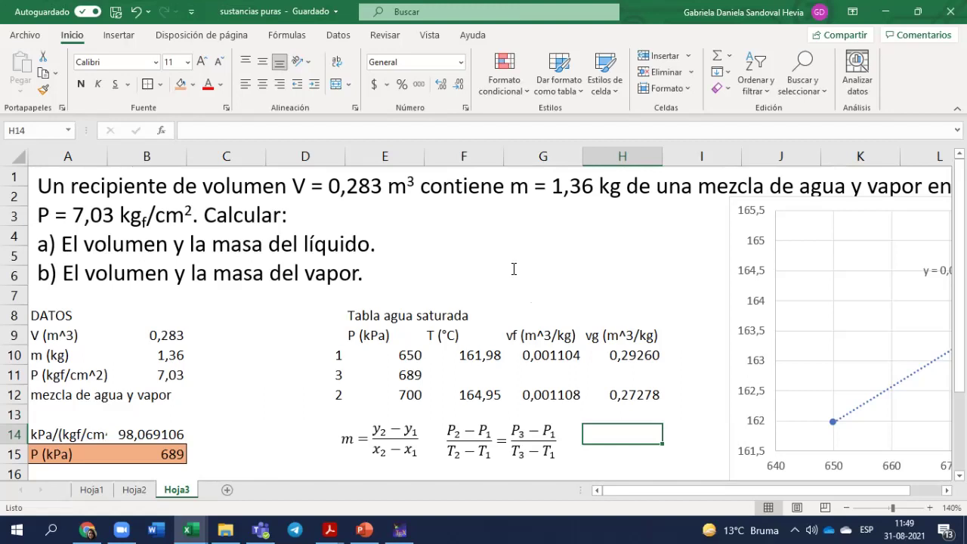
pyautogui.click(516, 451)
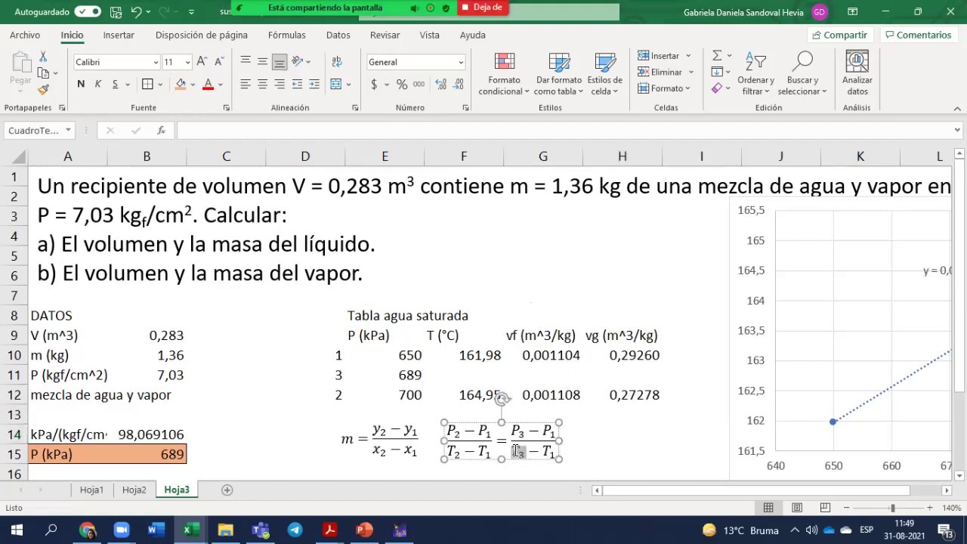
pyautogui.click(597, 454)
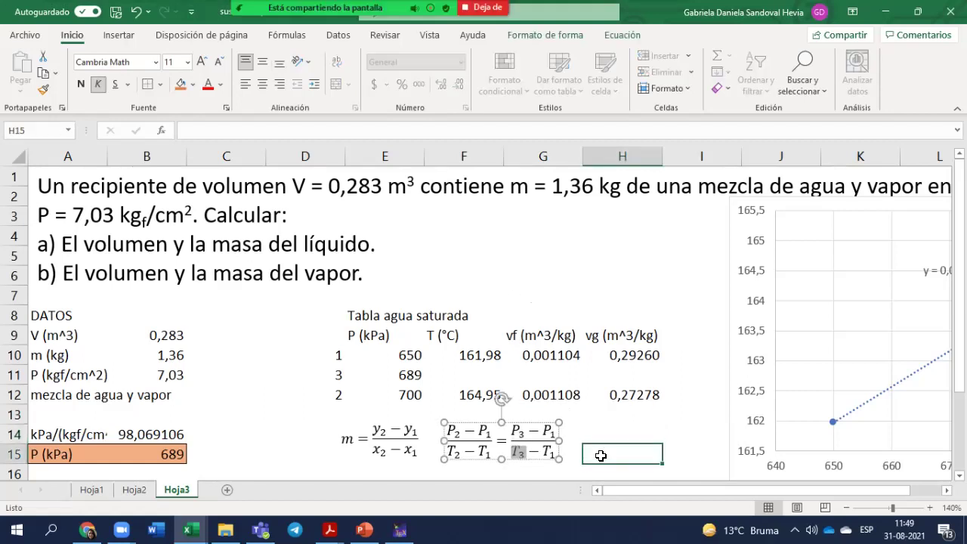
pyautogui.doubleClick(542, 451)
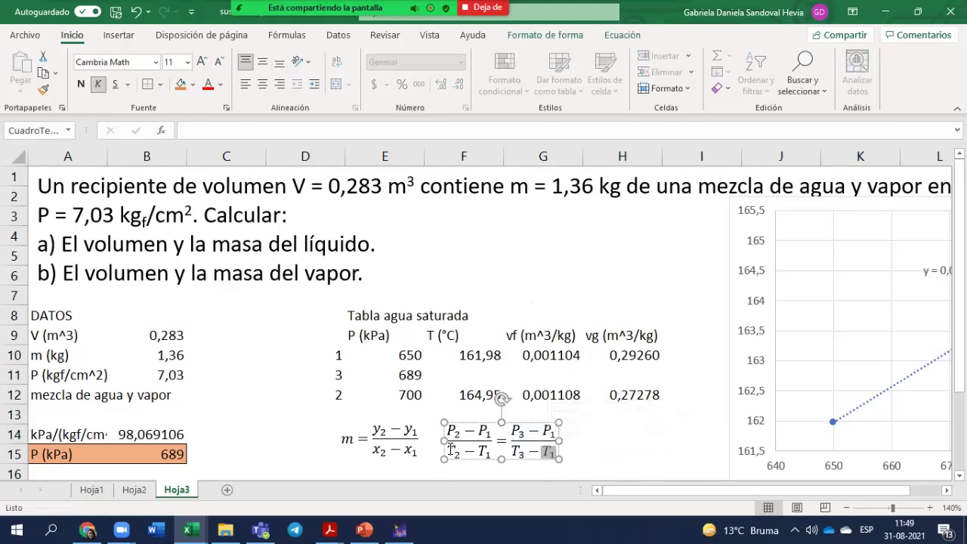
pyautogui.moveTo(557, 452); pyautogui.dragTo(486, 436)
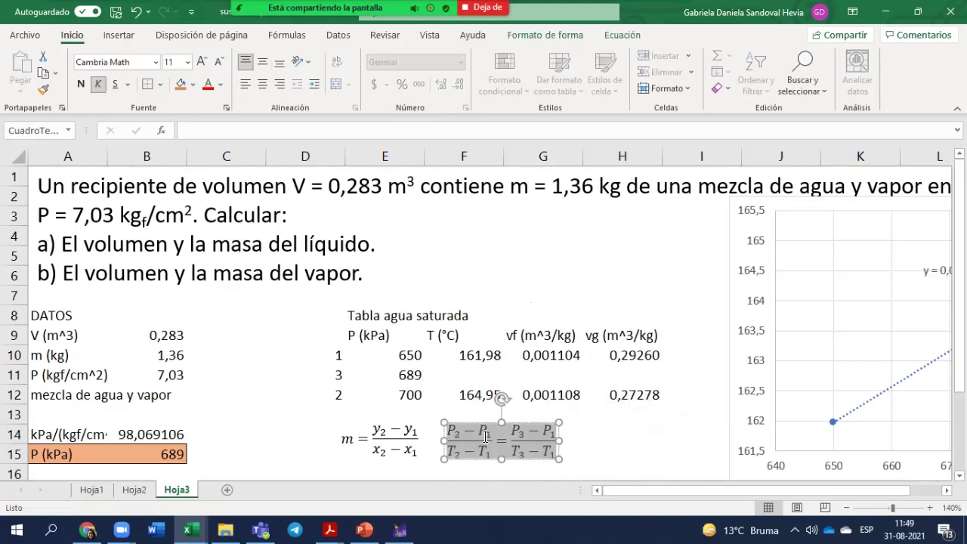
pyautogui.click(604, 453)
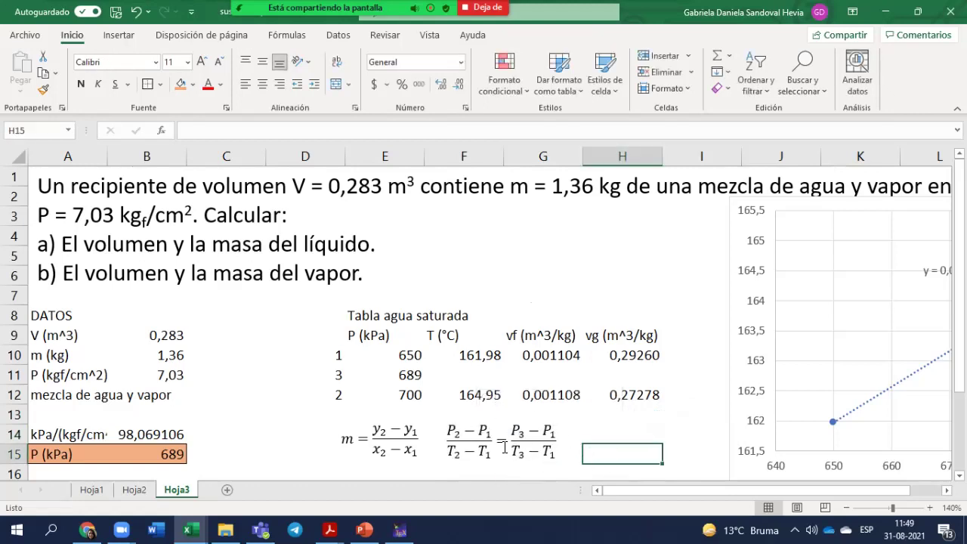
# Step: Insert a new equation below the pressure–temperature slope equation and begin it with T_3 =
pyautogui.scroll(-1, 505, 448)
pyautogui.click(478, 416)
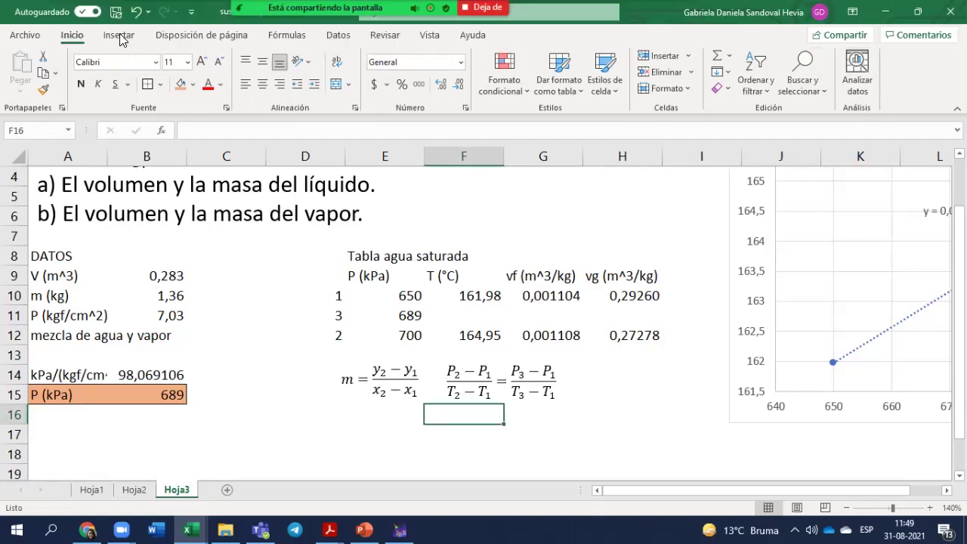
pyautogui.click(120, 37)
pyautogui.click(852, 68)
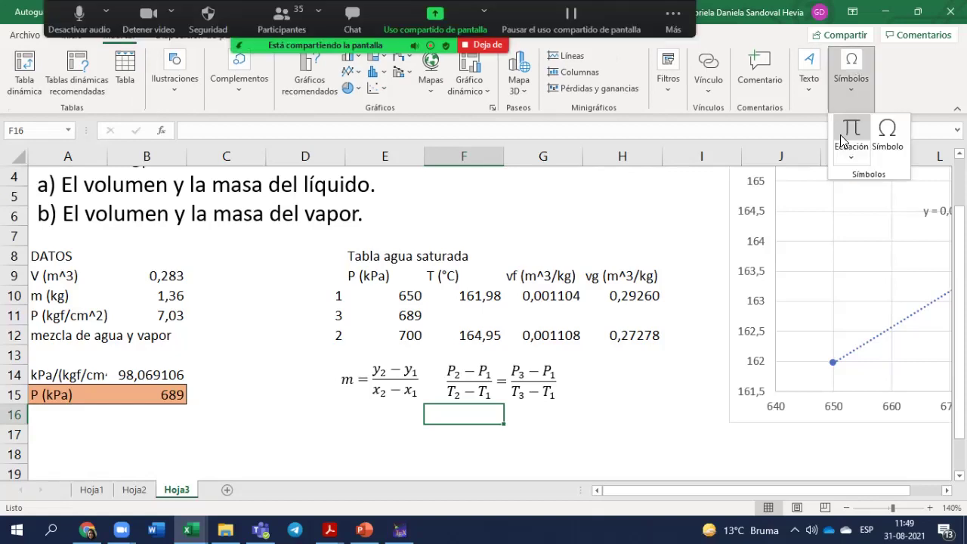
pyautogui.click(851, 130)
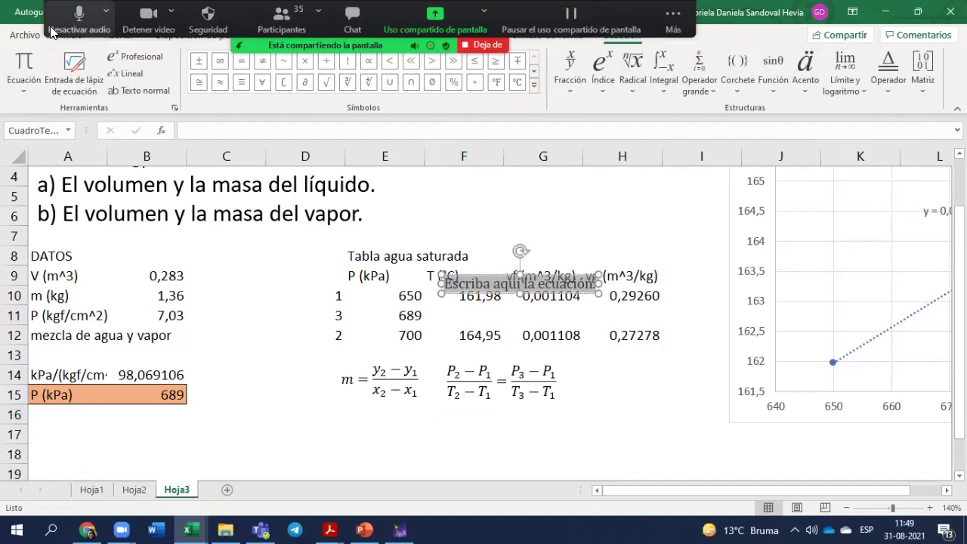
pyautogui.moveTo(485, 279); pyautogui.dragTo(476, 421)
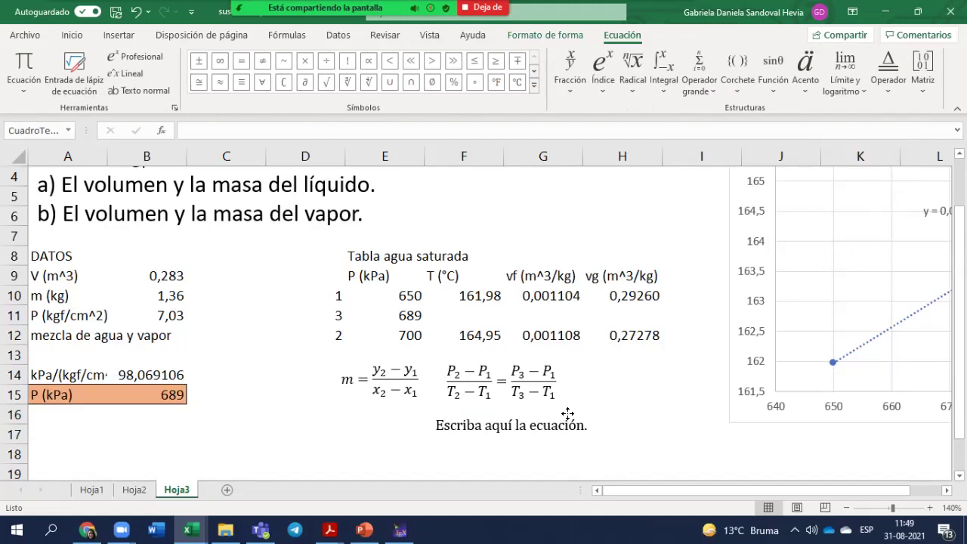
pyautogui.click(506, 425)
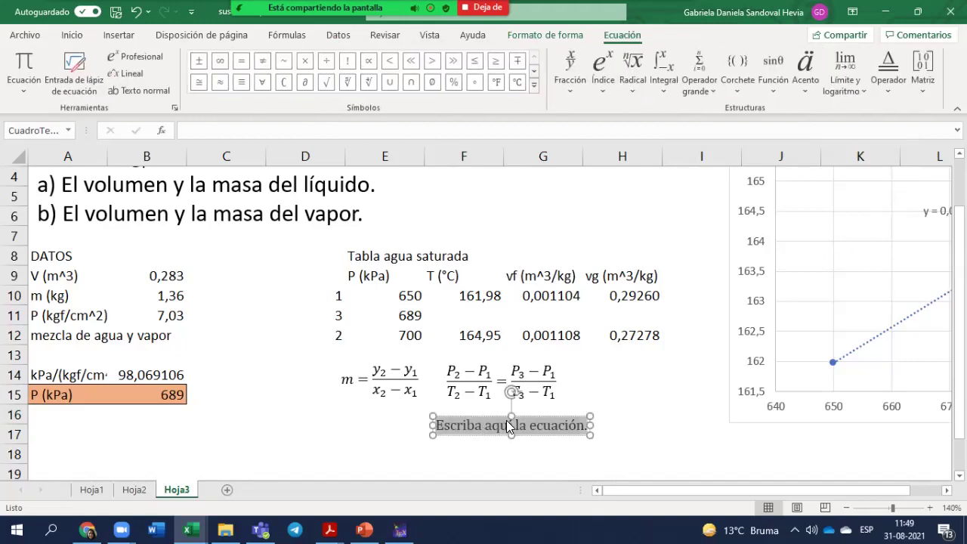
pyautogui.write('T_3=')
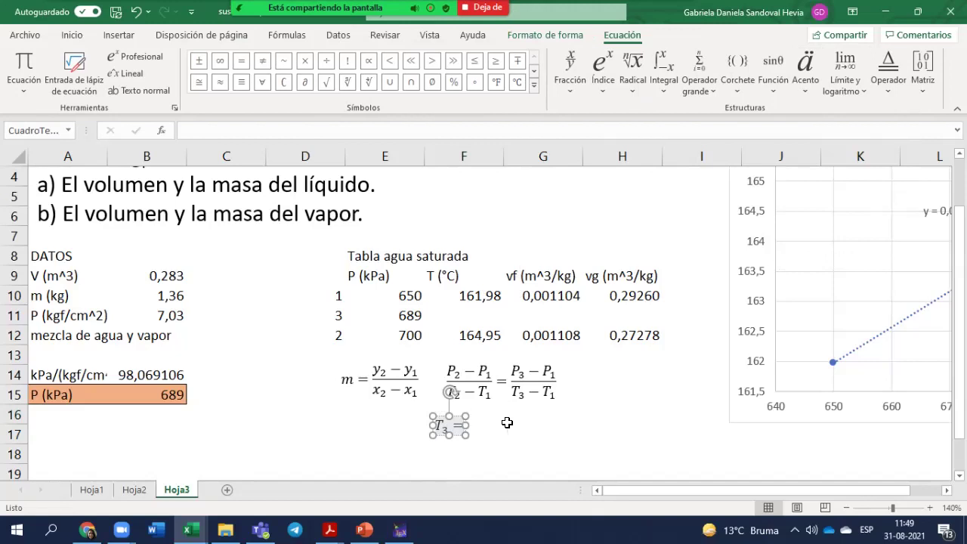
# Step: Add the stacked fraction (T_2 − T_1) over (P_2 − P_1) after the equals sign of the T_3 equation
pyautogui.write('(')
pyautogui.press('BackSpace')
pyautogui.click(586, 91)
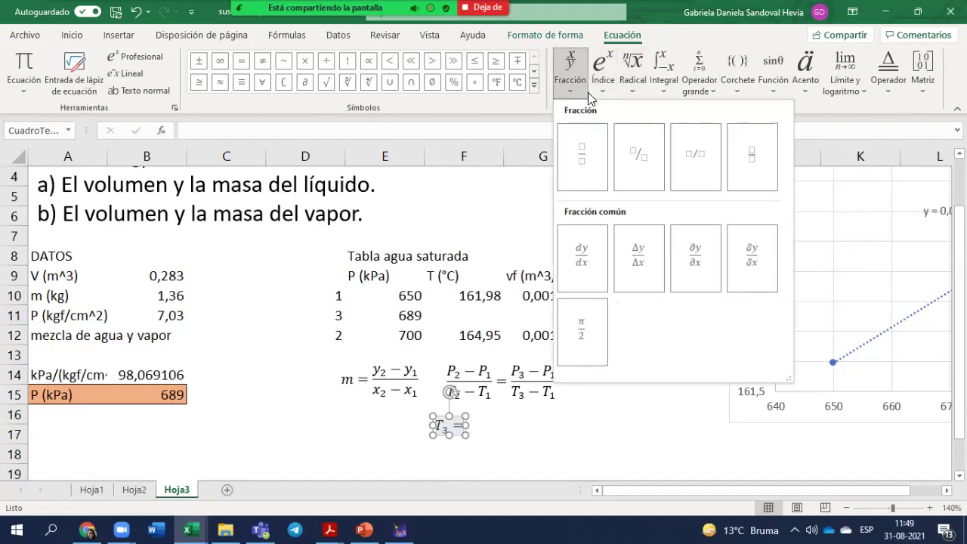
pyautogui.click(594, 151)
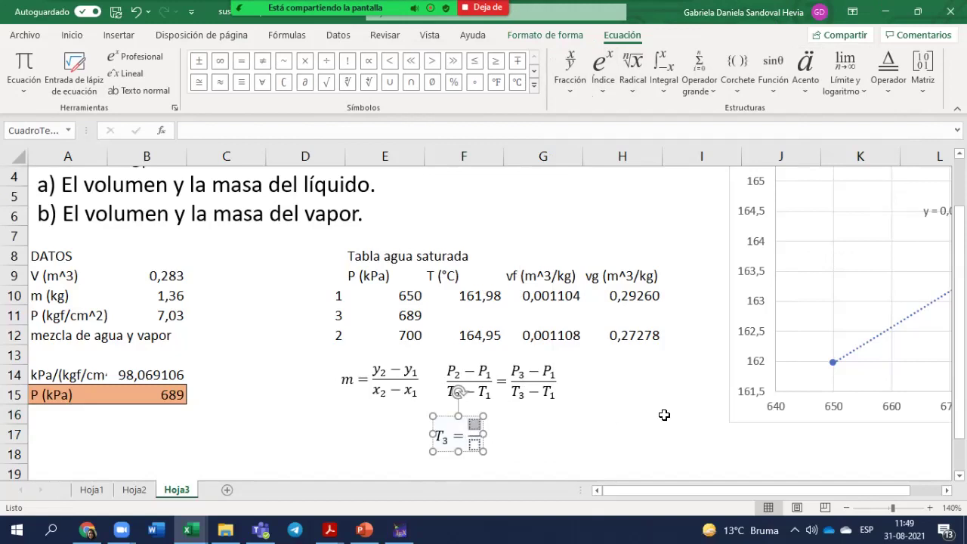
pyautogui.write('T_2-')
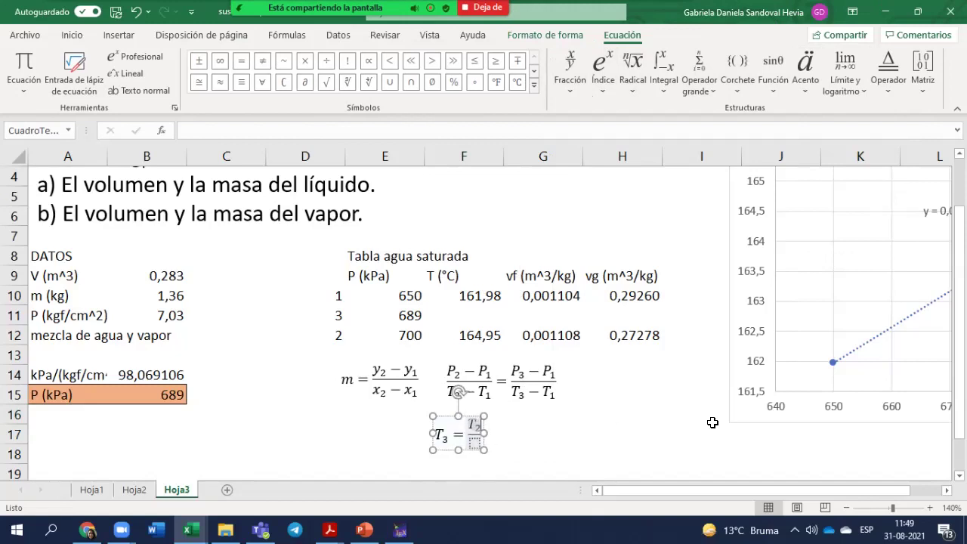
pyautogui.write('T_')
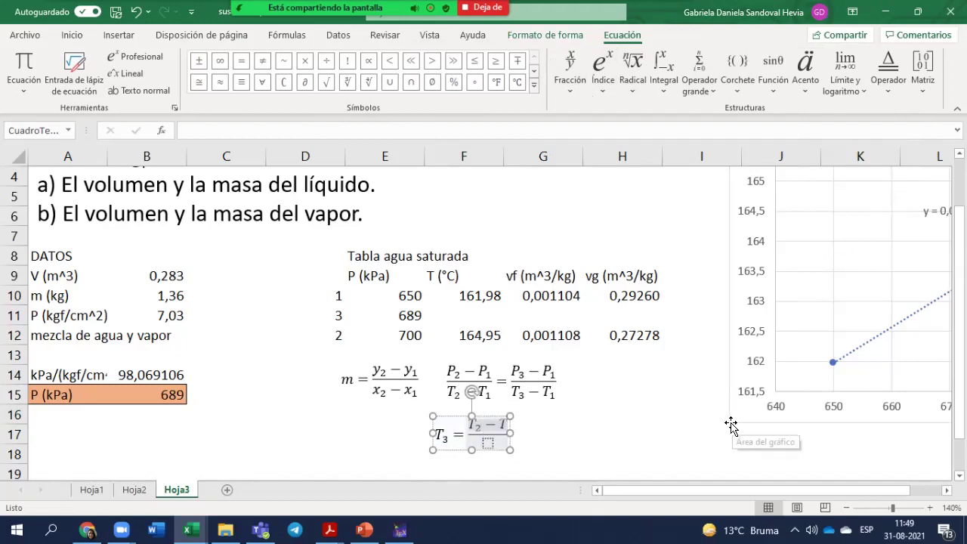
pyautogui.write('1')
pyautogui.press('Down')
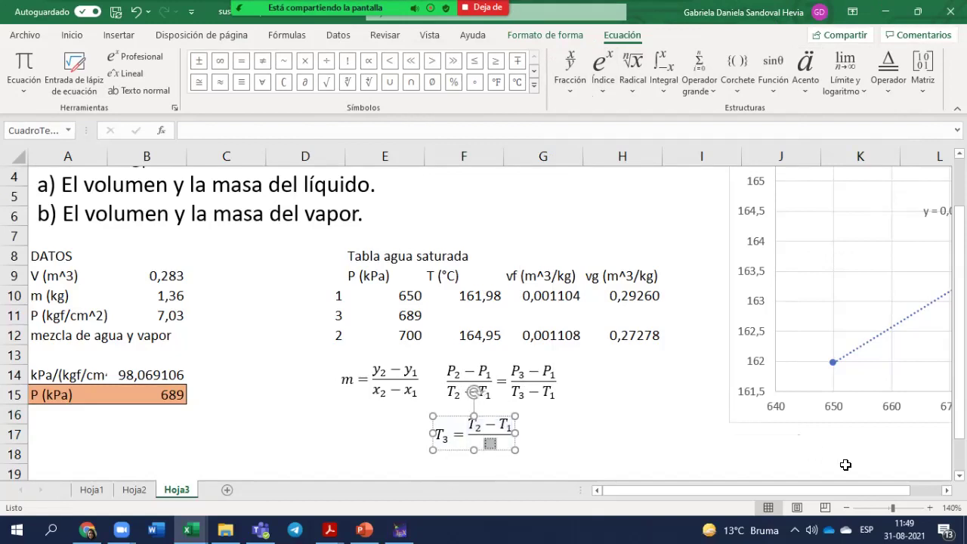
pyautogui.write('P_2')
pyautogui.press('Right')
pyautogui.write('- P_1')
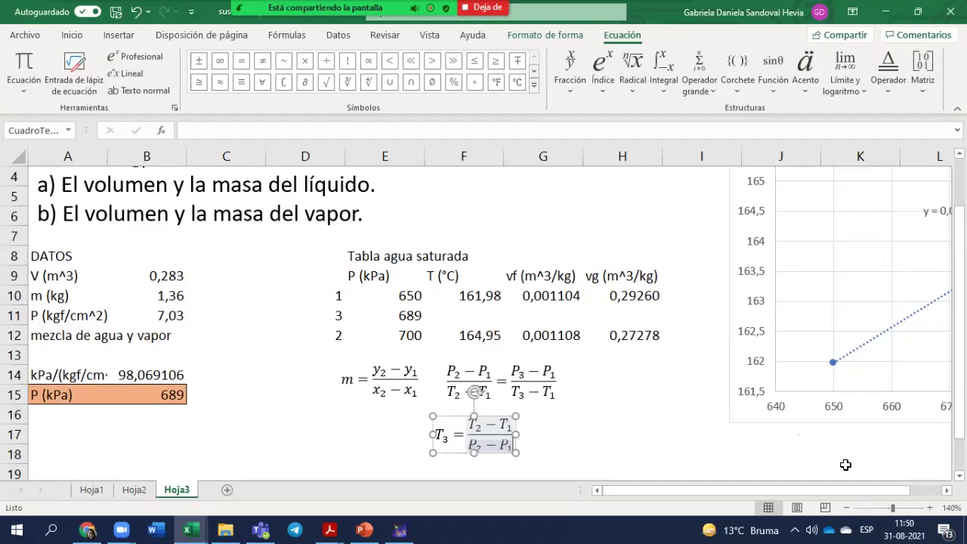
pyautogui.press('Right')
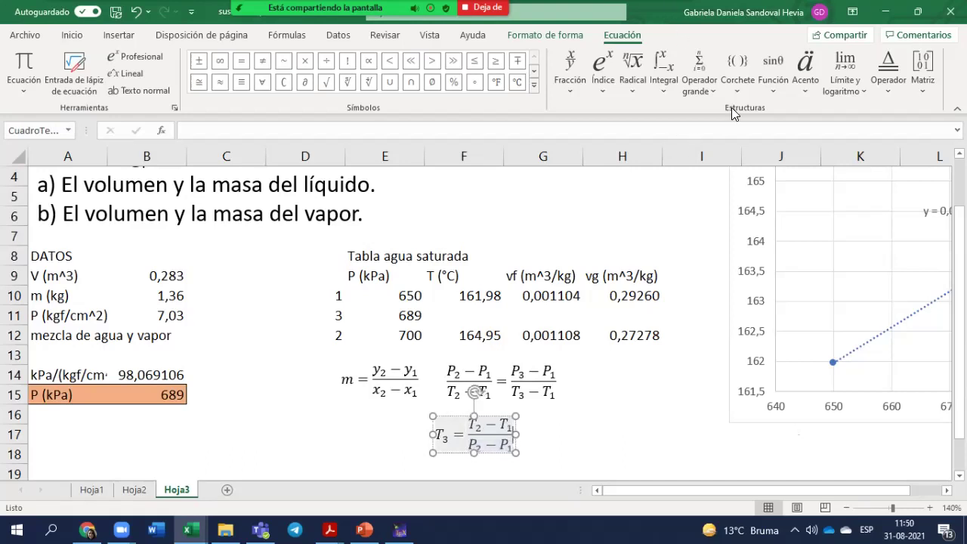
# Step: Complete the T_3 equation by multiplying the fraction by (P_3 − P_1) in parentheses and adding T_1
pyautogui.click(737, 72)
pyautogui.click(754, 149)
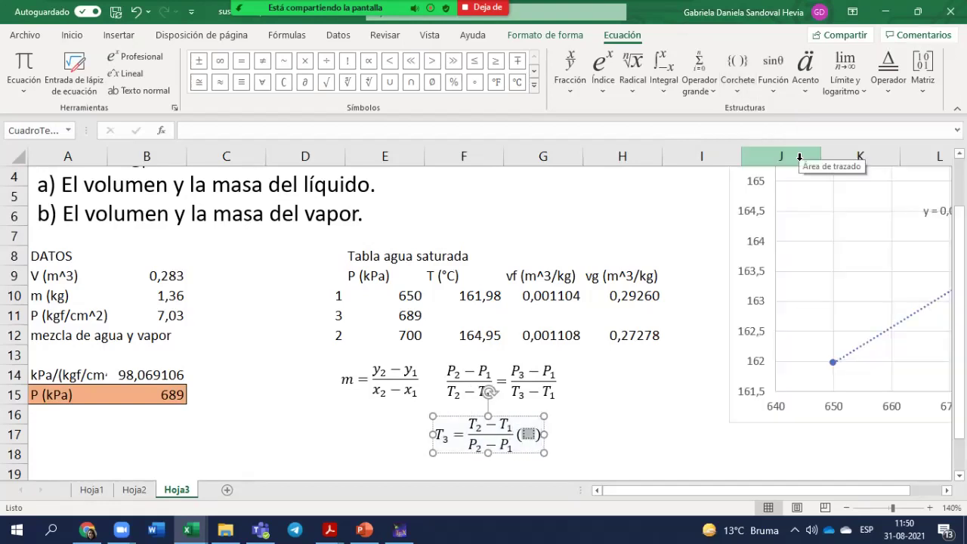
pyautogui.write('P_')
pyautogui.write('3 -P')
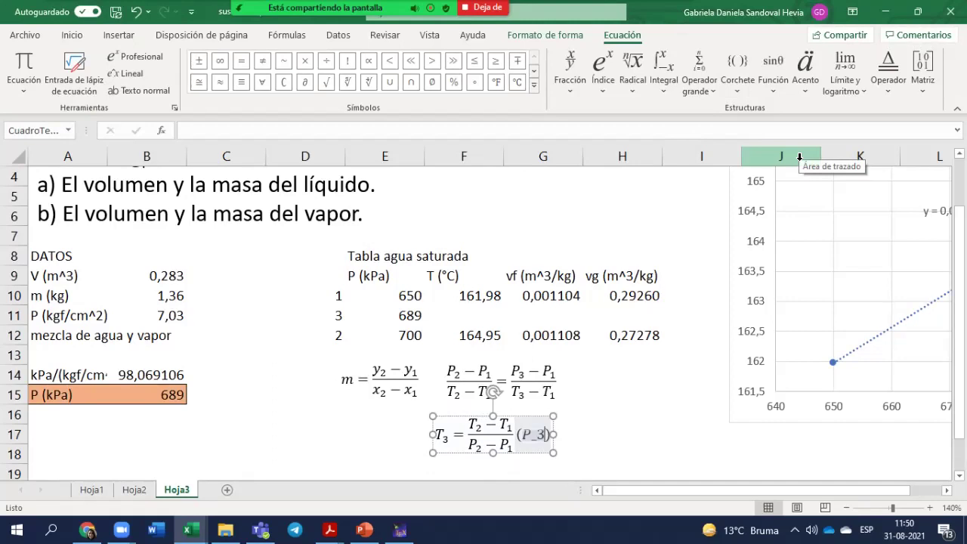
pyautogui.write('_')
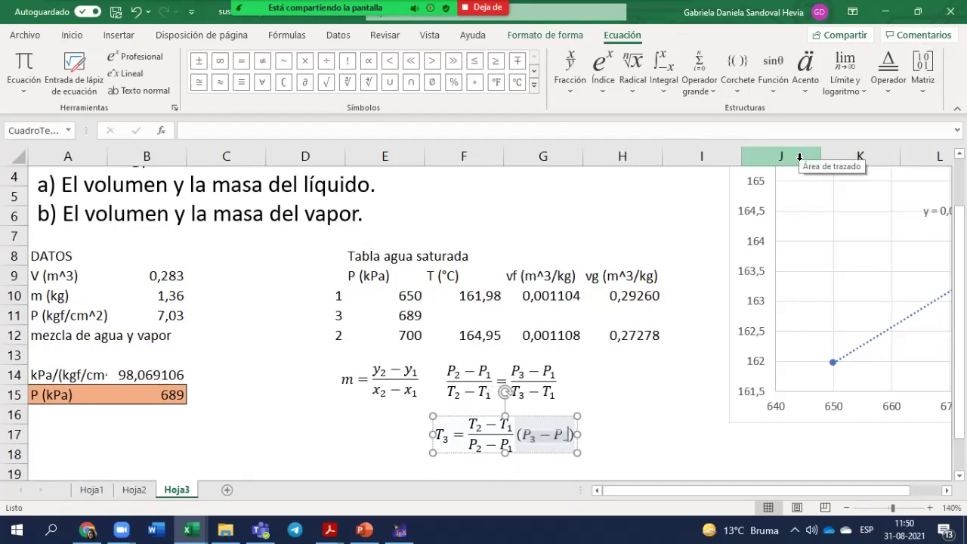
pyautogui.write('1')
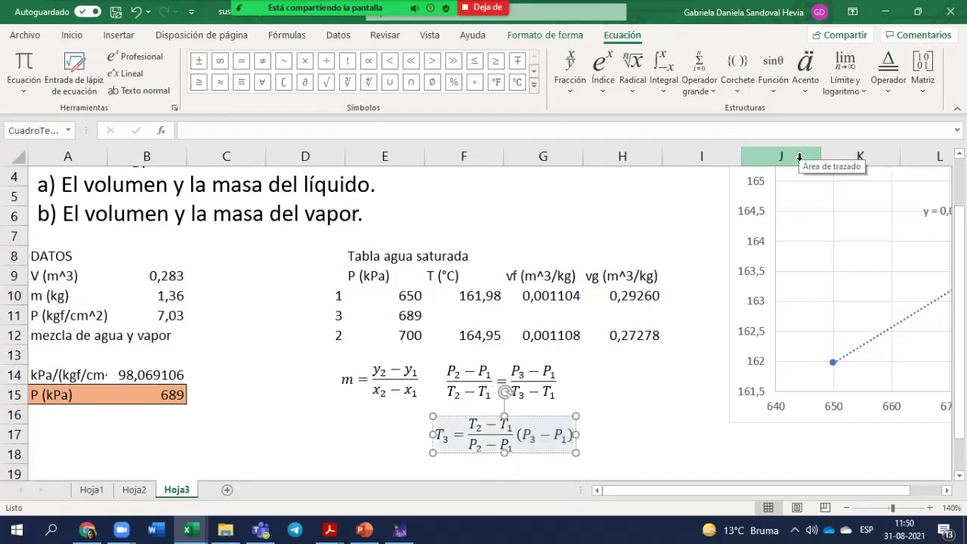
pyautogui.write('+T_1')
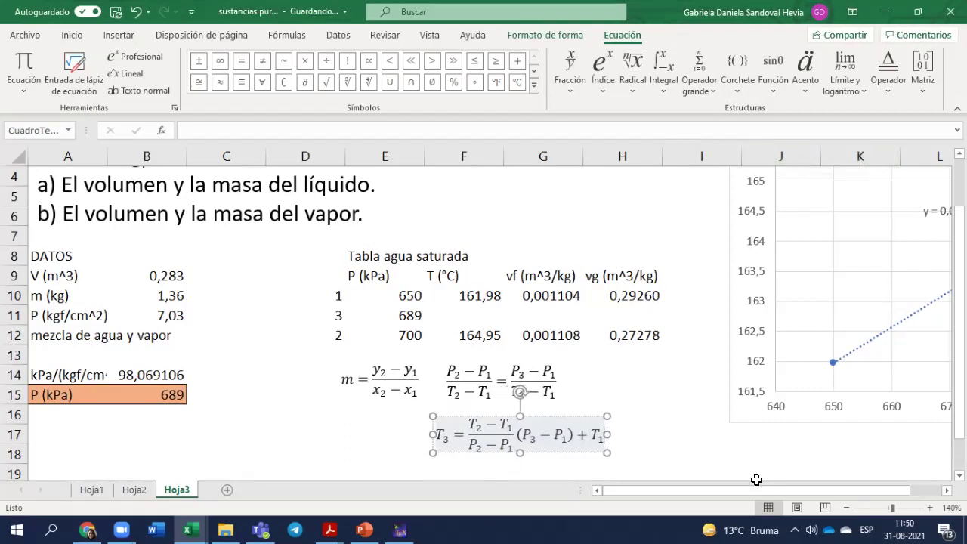
pyautogui.click(721, 449)
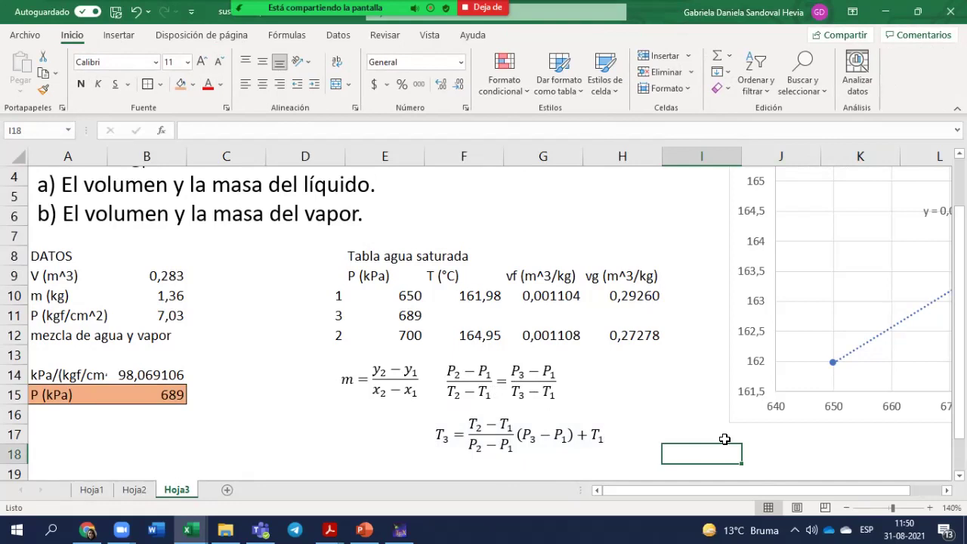
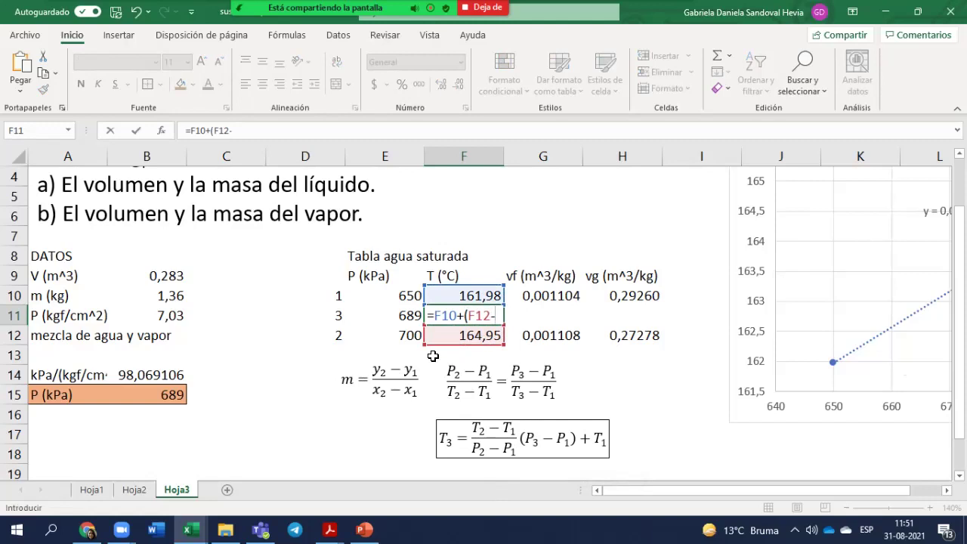
# Step: Complete the temperature interpolation for point 3 in F11 as =F10+(F12-F10)*(E11-E10)/(E12-E10)
pyautogui.click(448, 297)
pyautogui.write(')*(')
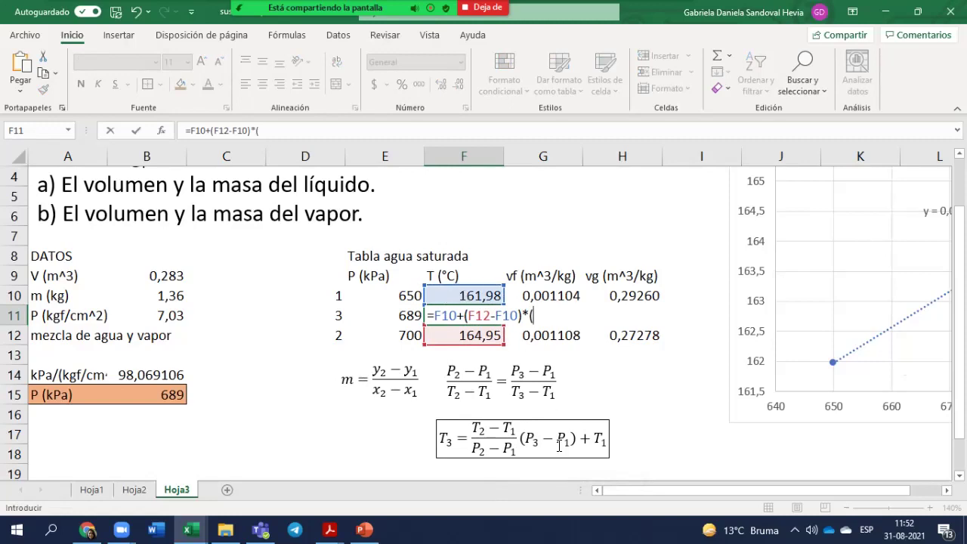
pyautogui.click(406, 316)
pyautogui.write('-')
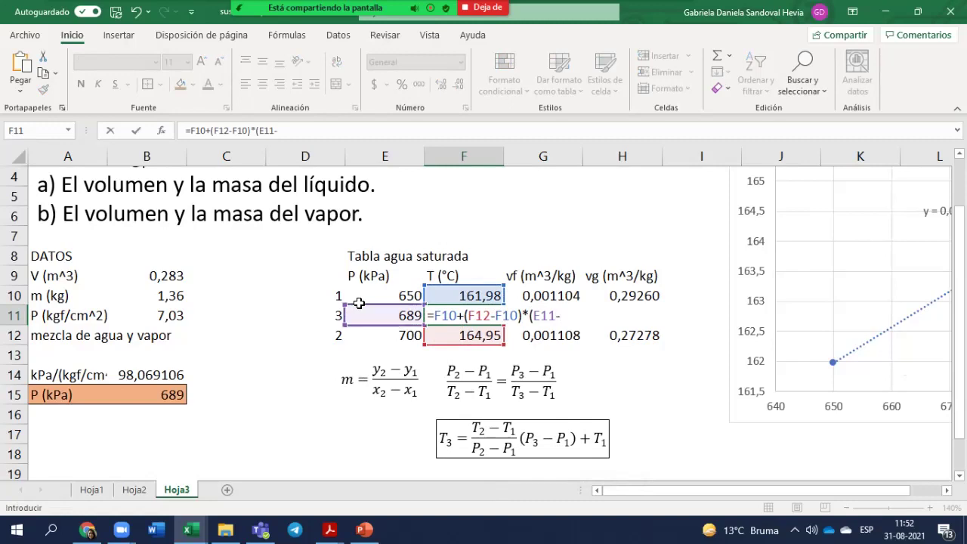
pyautogui.click(354, 296)
pyautogui.write(')/(E12-')
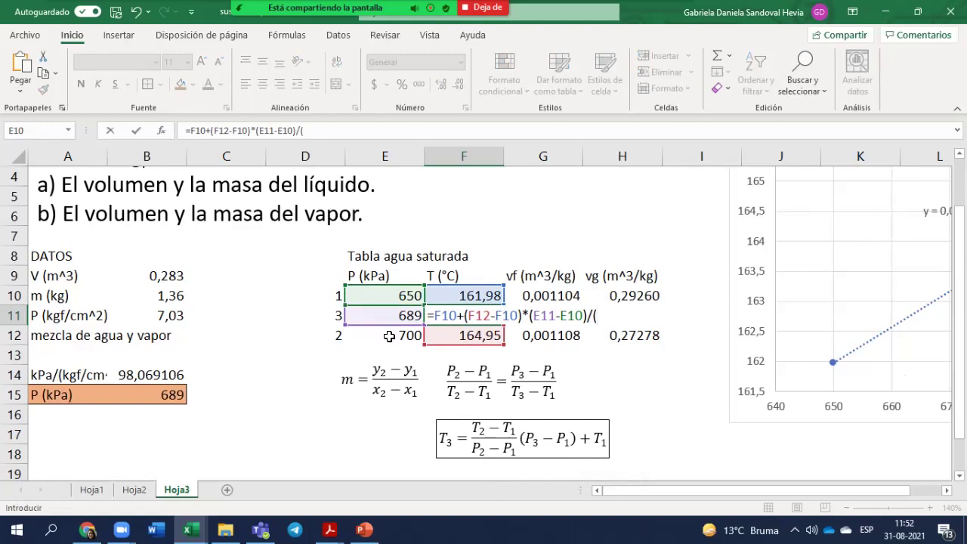
pyautogui.click(389, 336)
pyautogui.write('-')
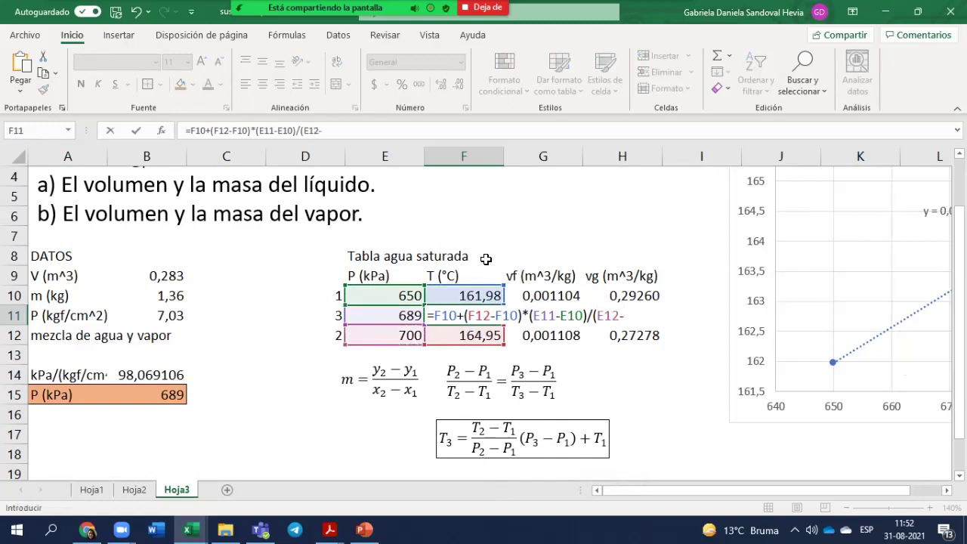
pyautogui.click(405, 294)
pyautogui.write(')')
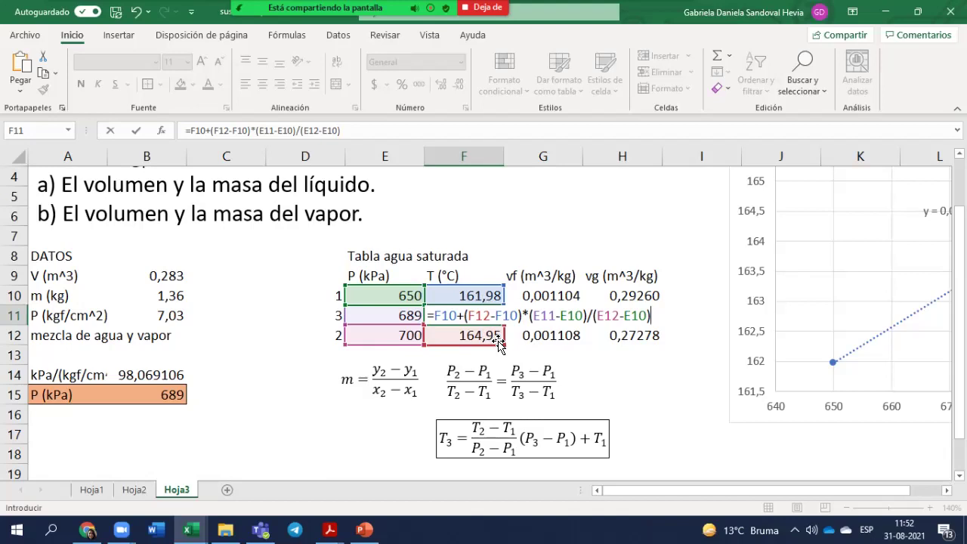
pyautogui.press('Return')
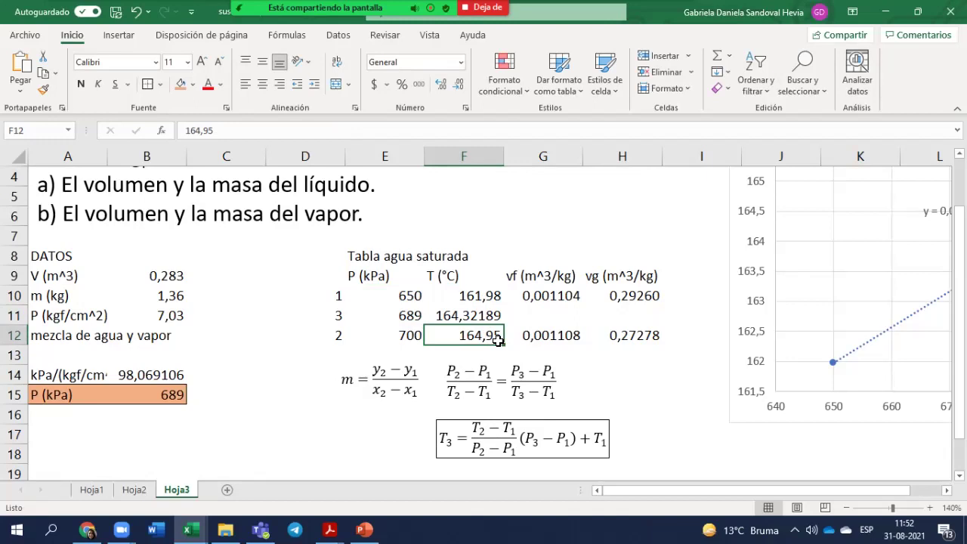
# Step: Compare point 3's pressure and temperature with the neighbouring points and format F11 to show two decimals
pyautogui.press('Up')
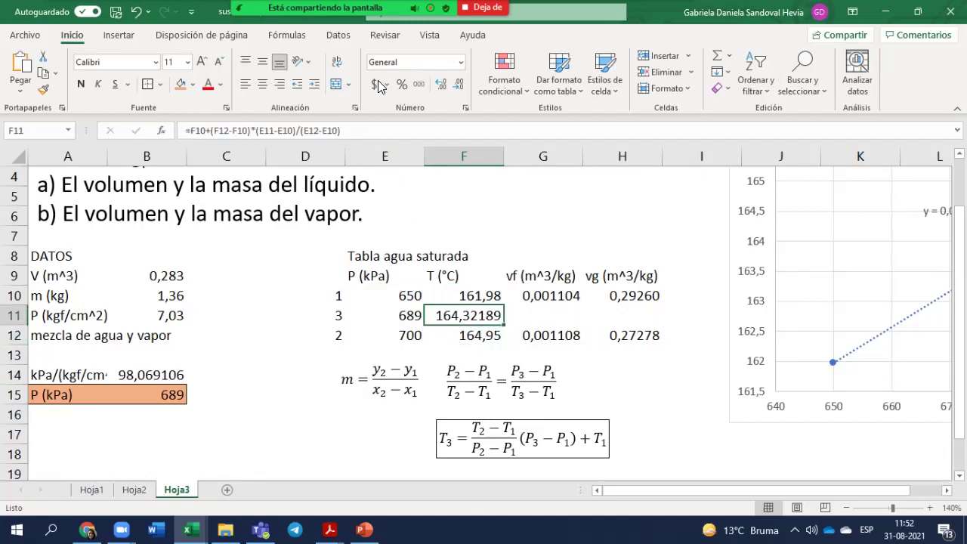
pyautogui.click(485, 337)
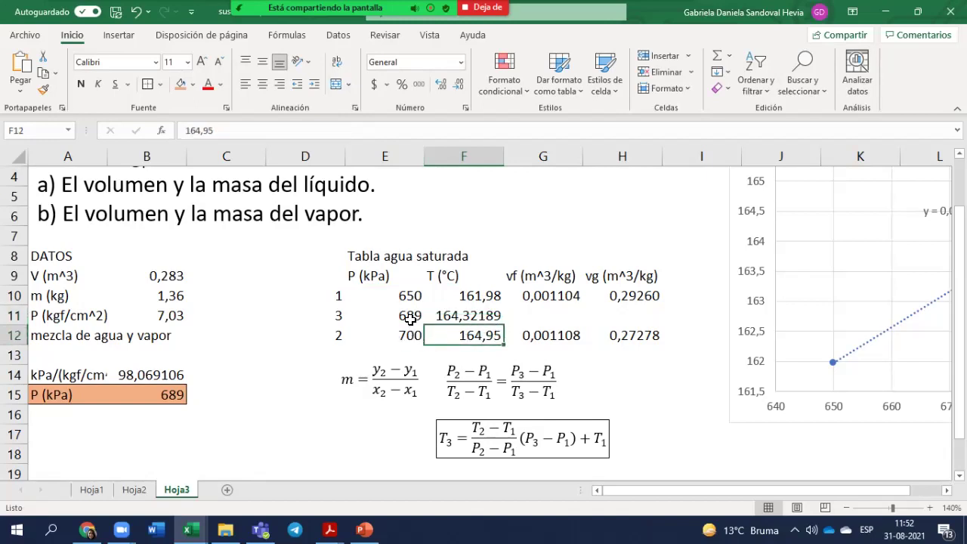
pyautogui.click(412, 318)
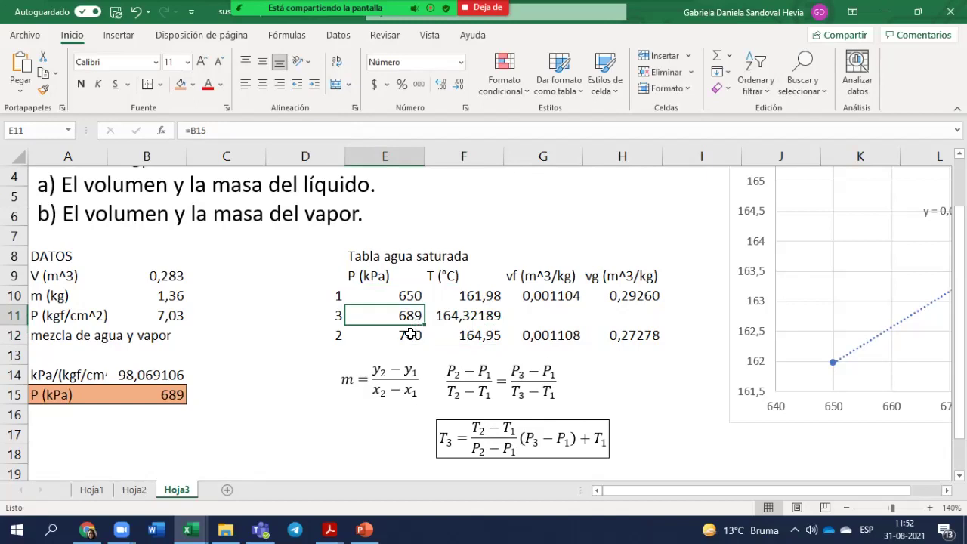
pyautogui.click(412, 335)
pyautogui.click(412, 296)
pyautogui.click(485, 334)
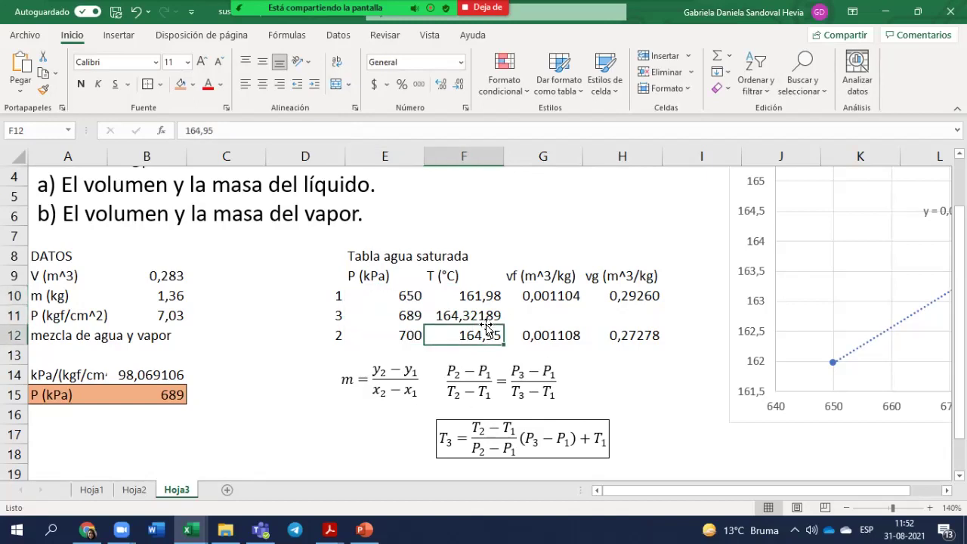
pyautogui.click(484, 316)
pyautogui.click(452, 86)
pyautogui.click(452, 86)
pyautogui.click(452, 86)
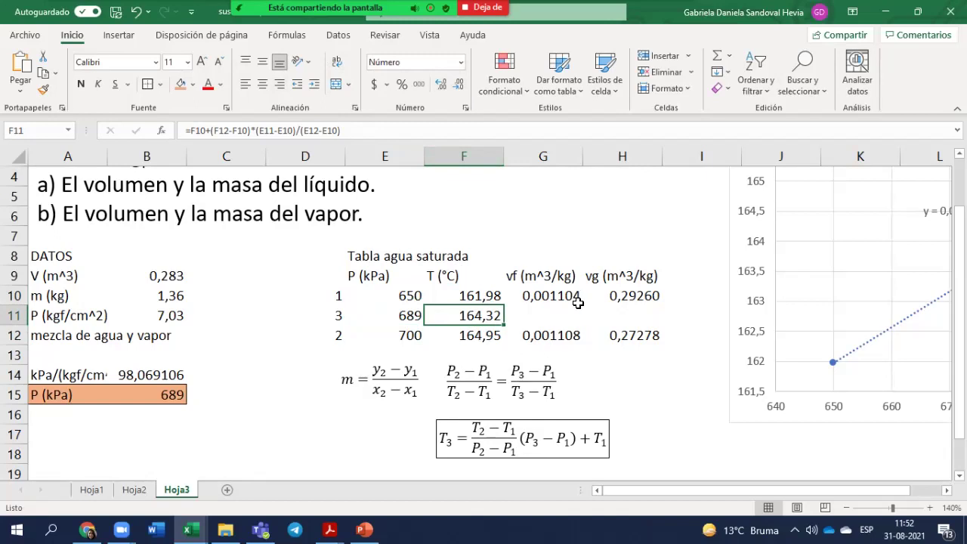
# Step: Review the T_2 − T_1 term of the T_3 equation in relation to the empty vf and vg cells of point 3
pyautogui.click(551, 312)
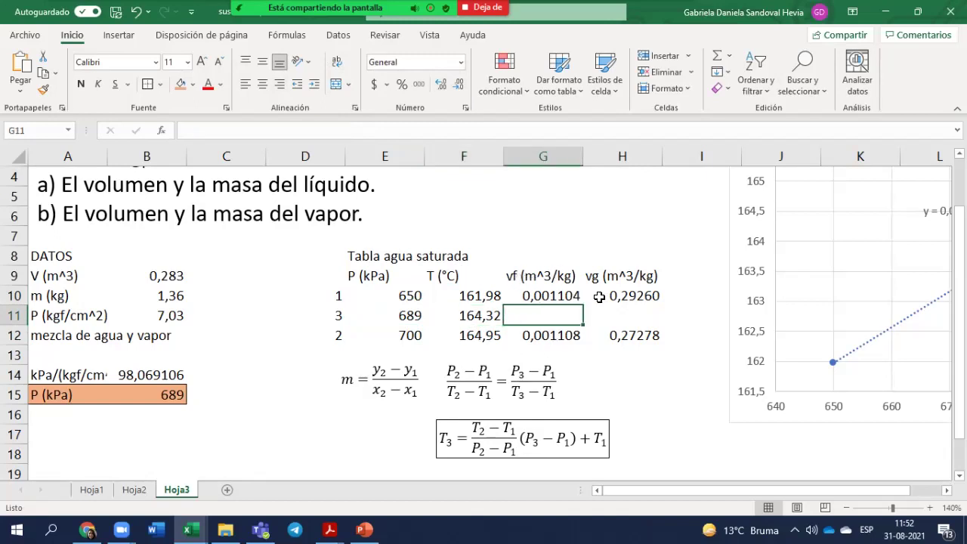
pyautogui.click(616, 314)
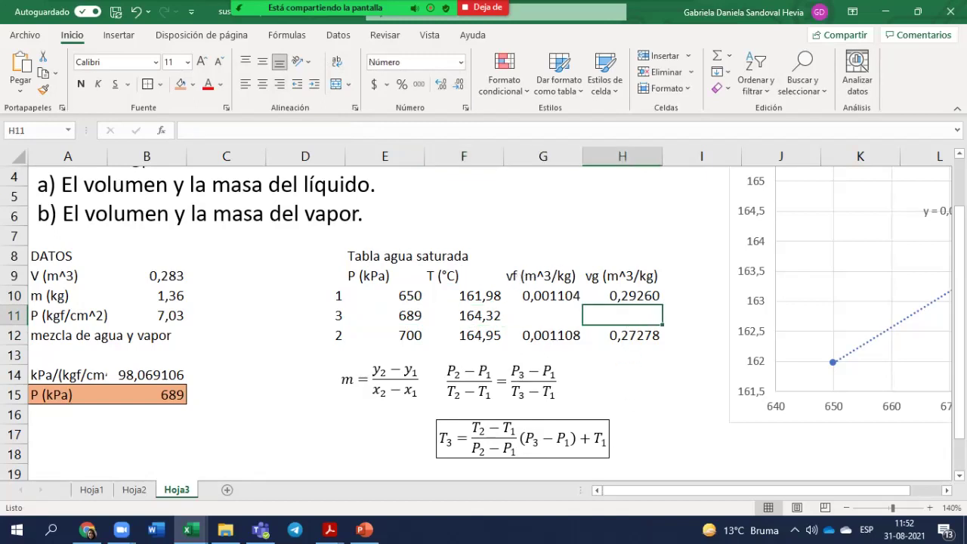
pyautogui.moveTo(511, 426); pyautogui.dragTo(477, 436)
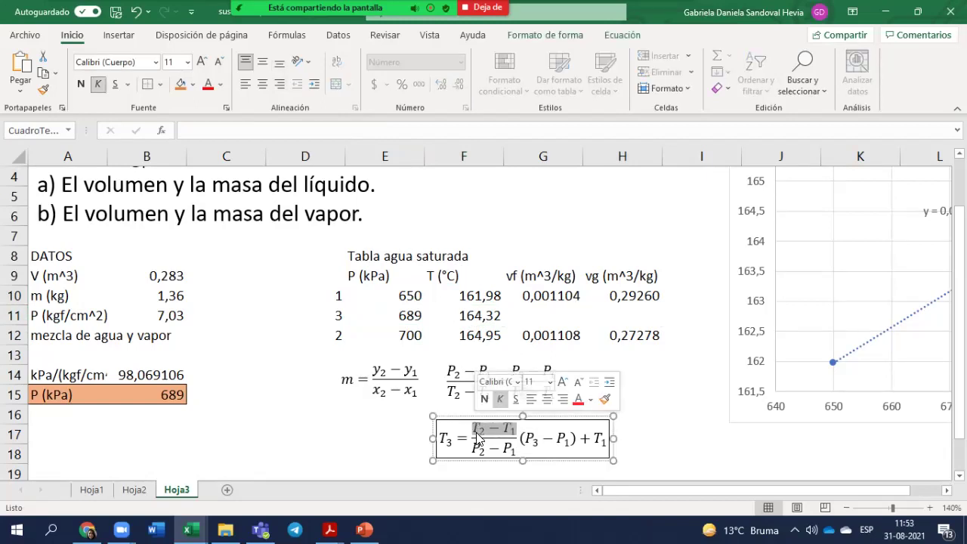
pyautogui.click(557, 311)
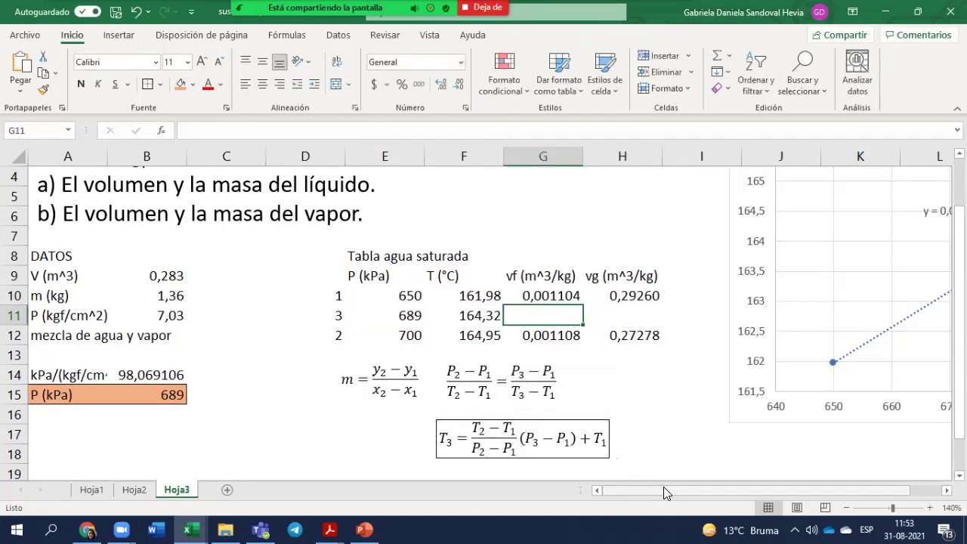
# Step: Begin the vf interpolation for point 3 in G11 with =G10+(G12-G10), followed by a multiplication and an open parenthesis
pyautogui.click(467, 316)
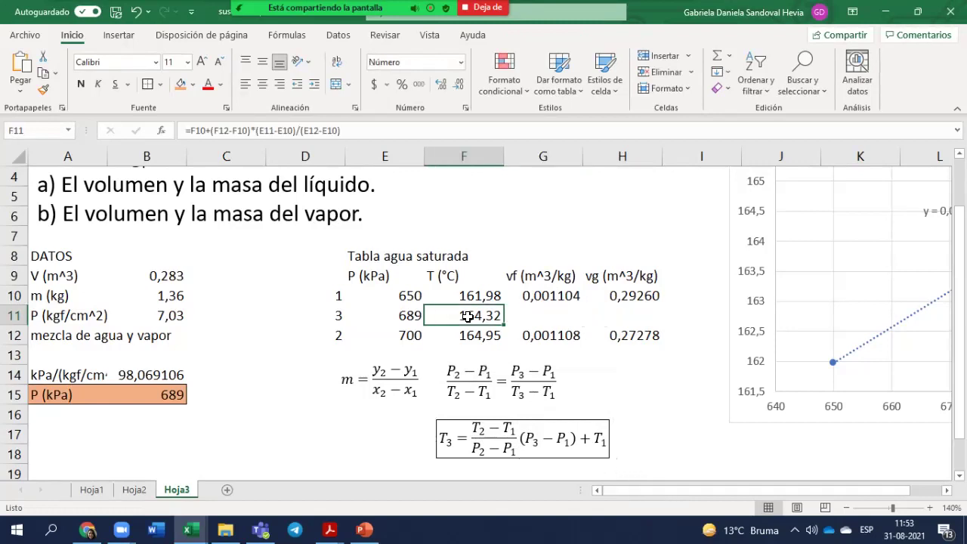
pyautogui.click(559, 316)
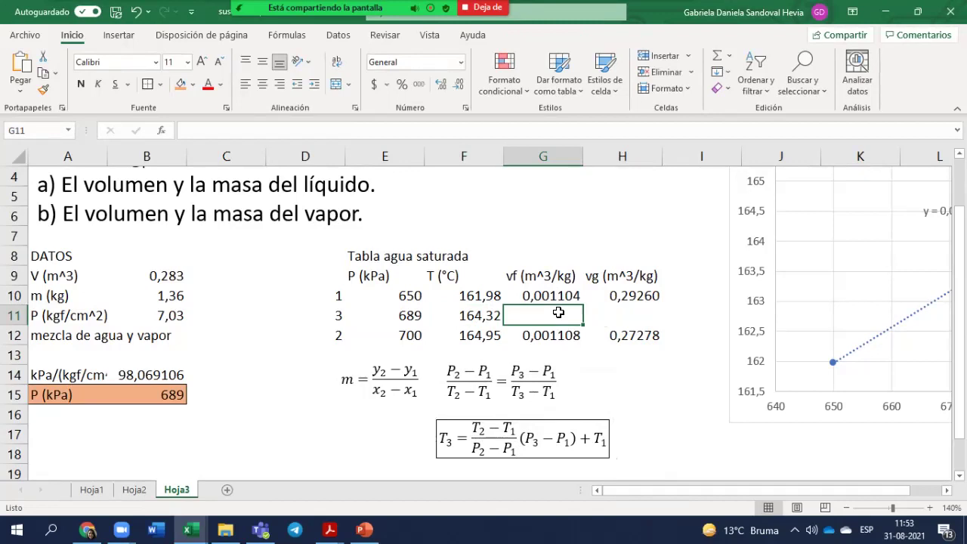
pyautogui.write('=')
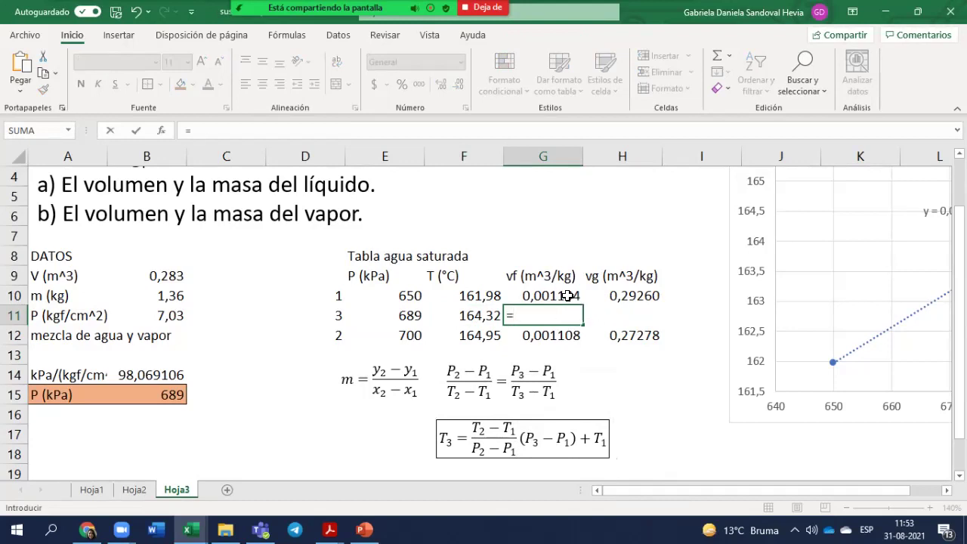
pyautogui.click(568, 296)
pyautogui.write('+')
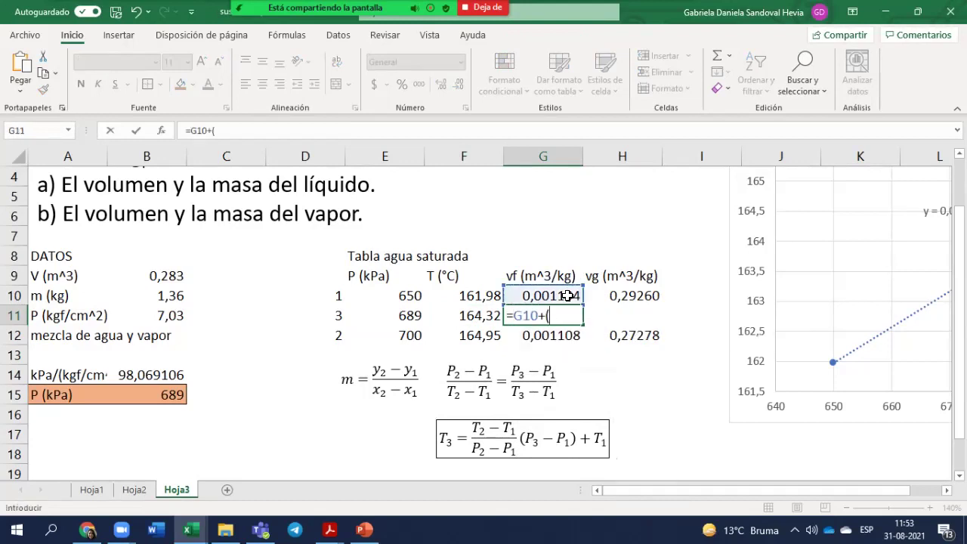
pyautogui.write('(')
pyautogui.click(572, 337)
pyautogui.write('-')
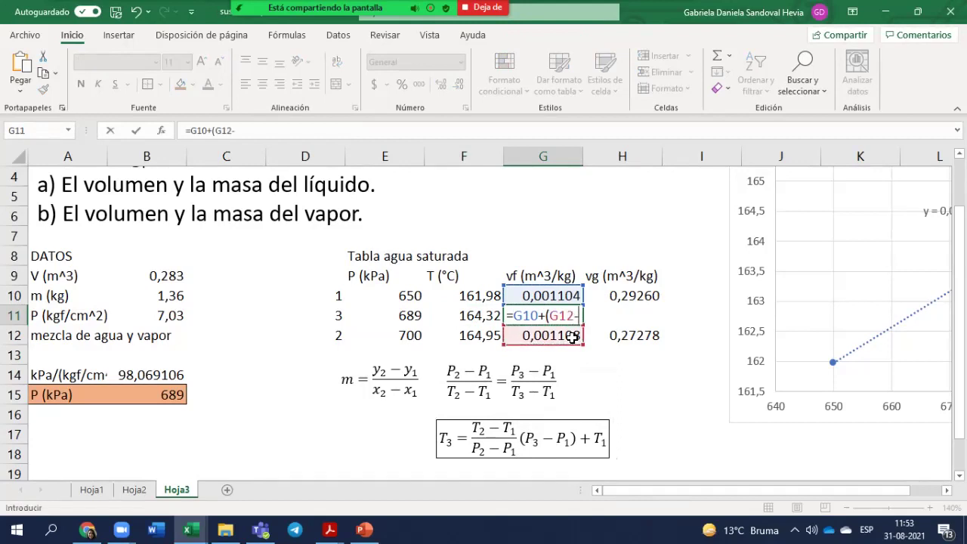
pyautogui.click(559, 297)
pyautogui.write(')*(')
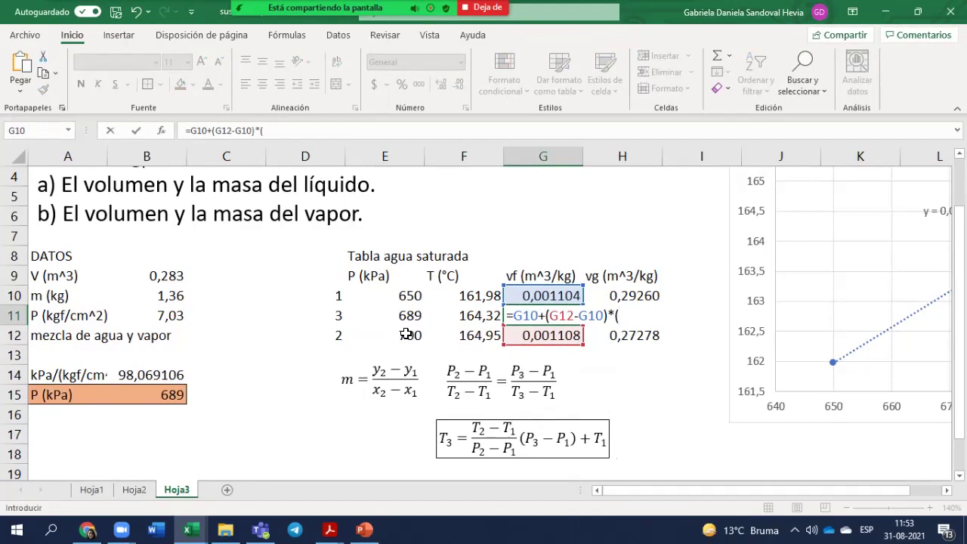
# Step: Complete the vf interpolation in G11 with the pressure ratio (E11-E10)/(E12-E10) and enter the formula
pyautogui.click(404, 332)
pyautogui.click(406, 313)
pyautogui.write('-')
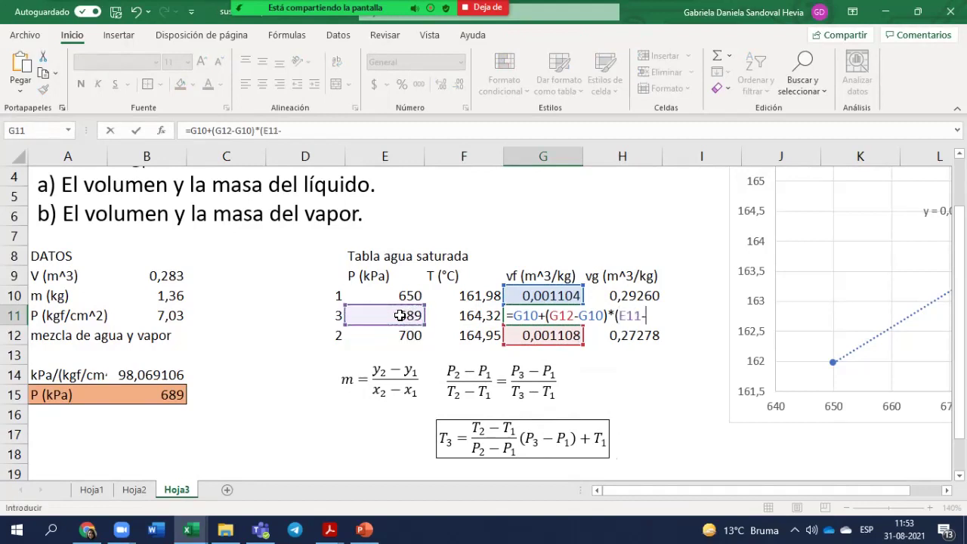
pyautogui.click(382, 297)
pyautogui.write(')/')
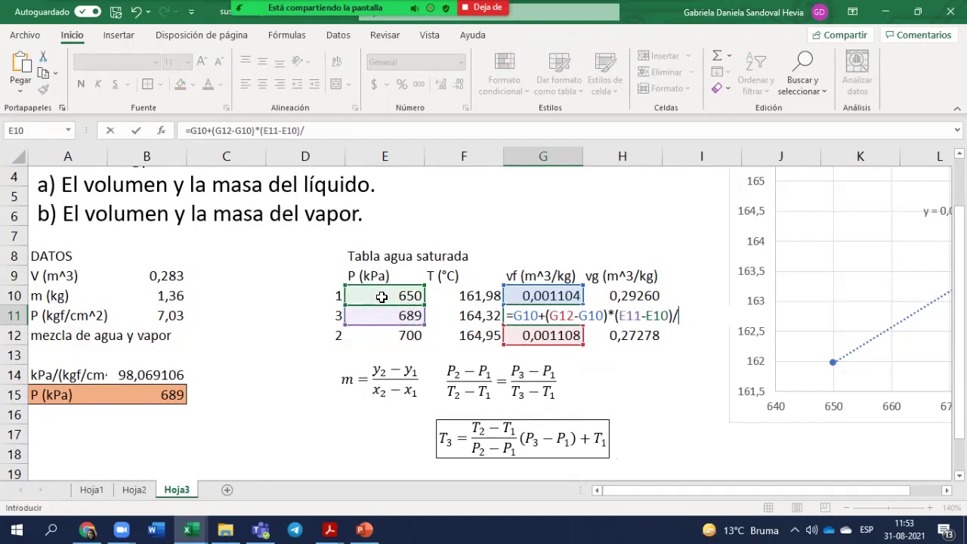
pyautogui.write('(')
pyautogui.click(387, 336)
pyautogui.write('-')
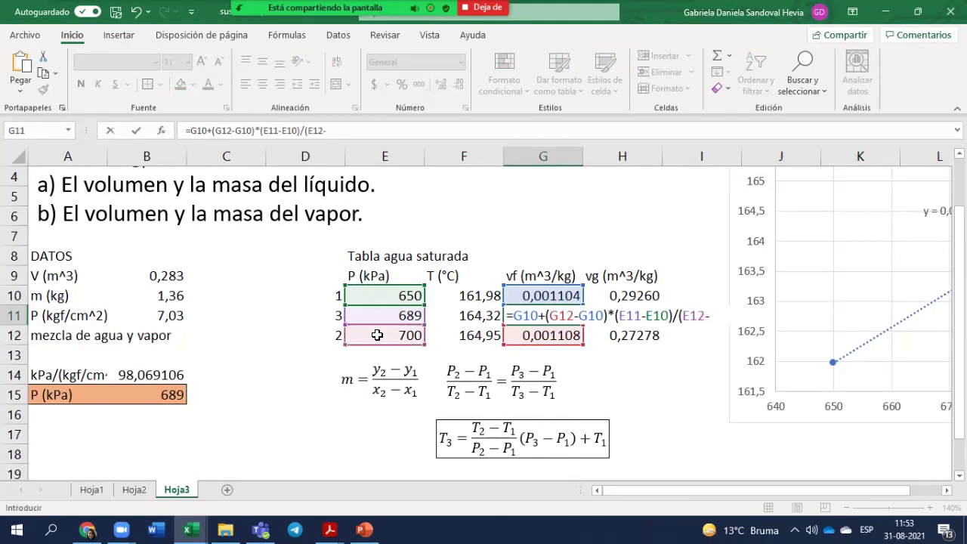
pyautogui.click(379, 291)
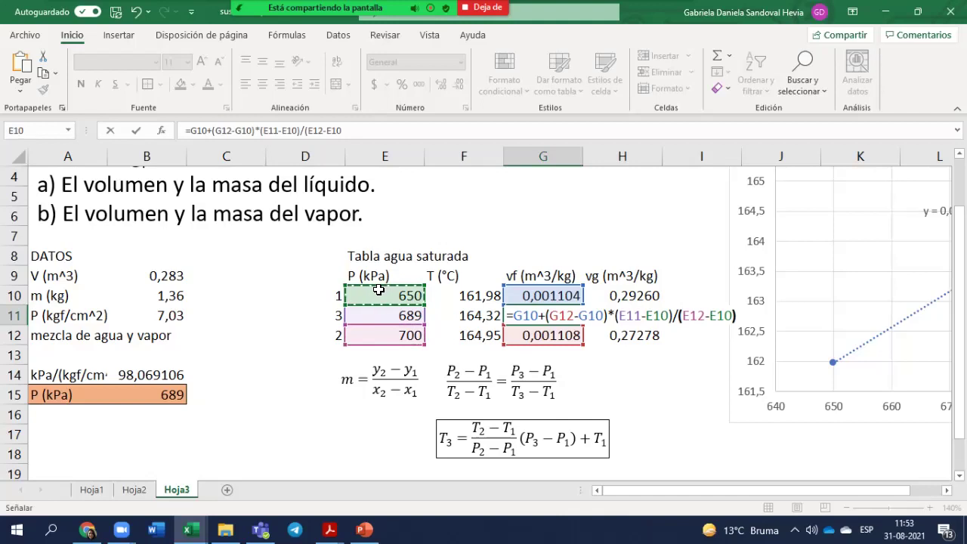
pyautogui.press('Return')
# Step: Format the interpolated vf value in G11 to show six decimals
pyautogui.click(575, 308)
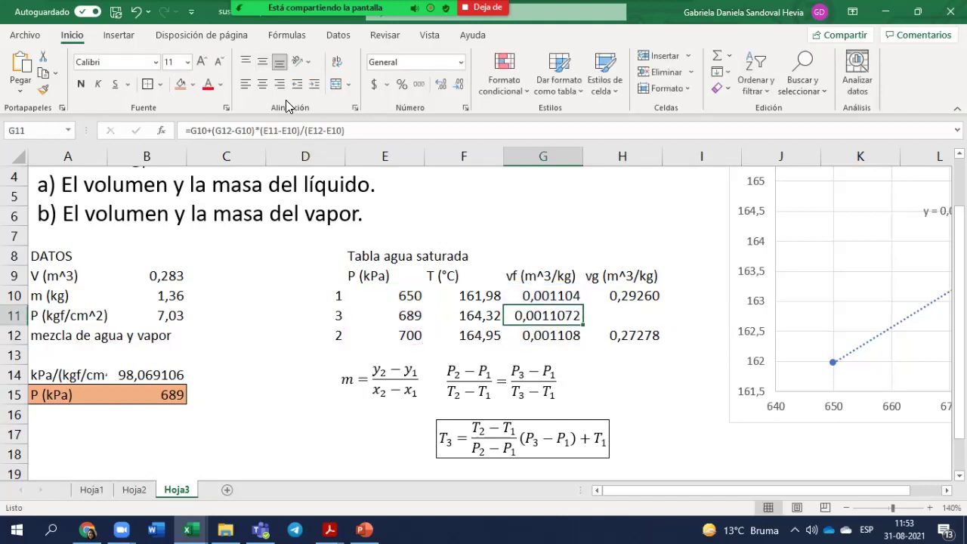
pyautogui.click(459, 84)
pyautogui.click(458, 84)
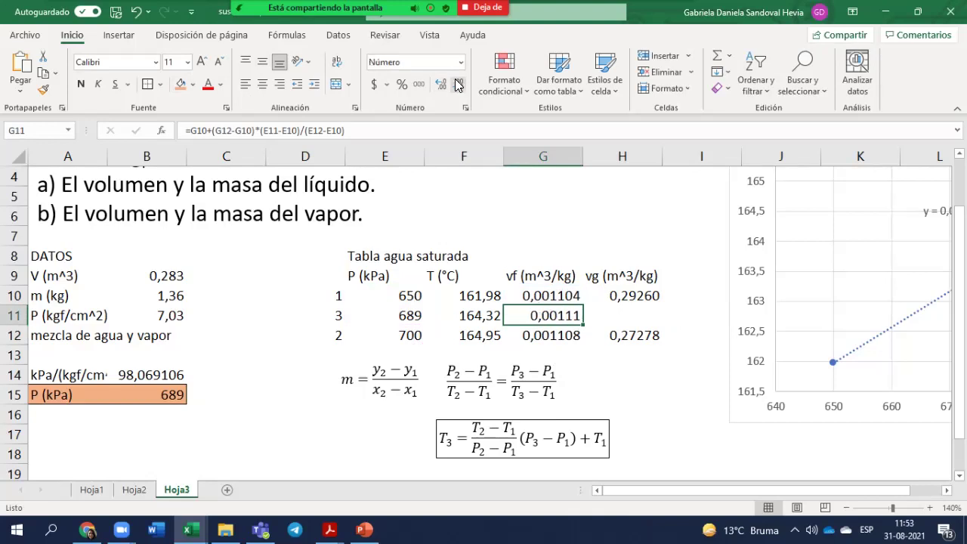
pyautogui.click(441, 85)
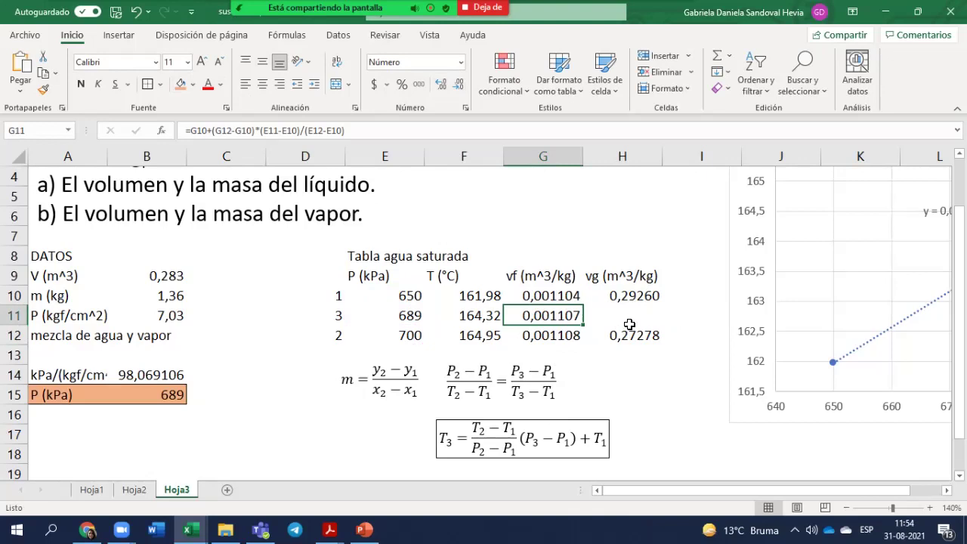
pyautogui.click(595, 324)
pyautogui.click(581, 323)
# Step: Begin the vg interpolation for point 3 in H11 with =H10+(H12-H10), followed by a multiplication and an open parenthesis
pyautogui.click(620, 315)
pyautogui.write('=')
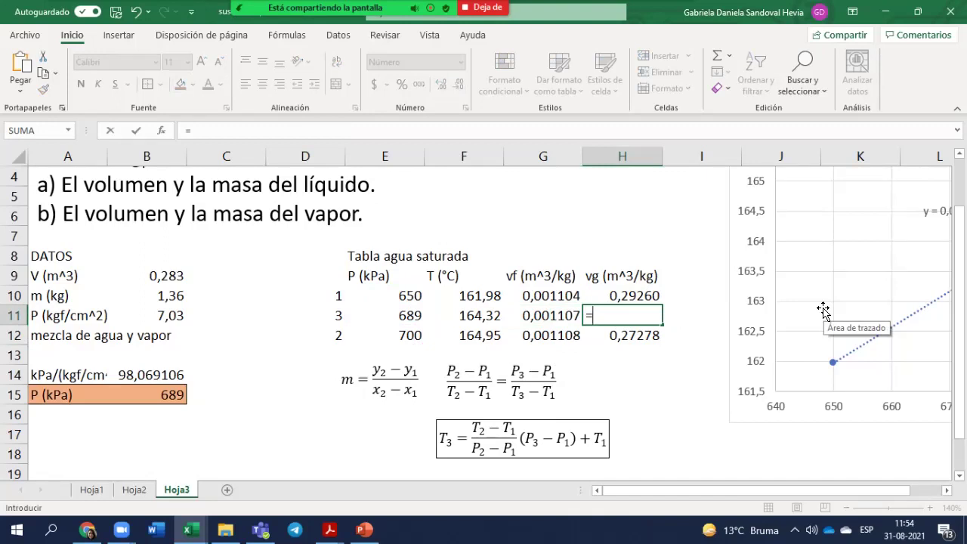
pyautogui.press('Up')
pyautogui.write('+')
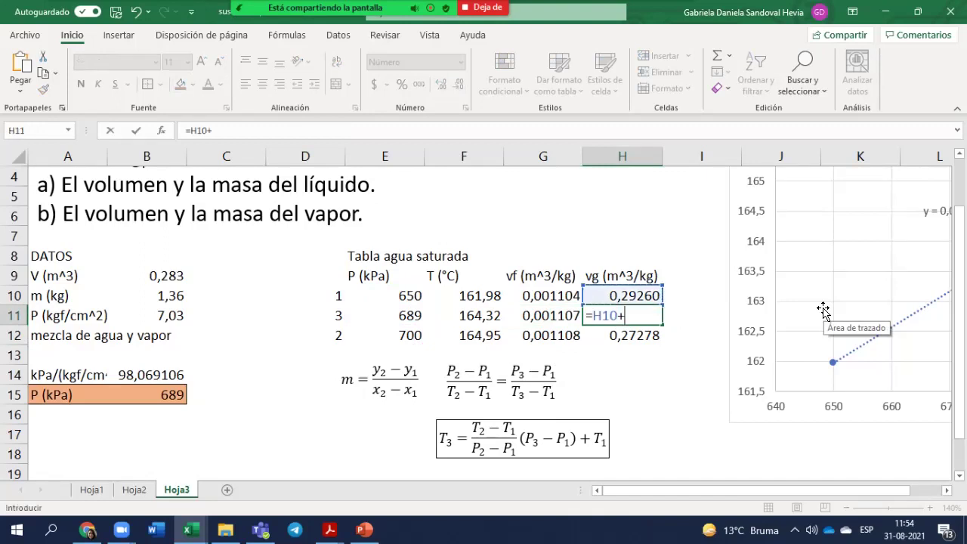
pyautogui.write('(')
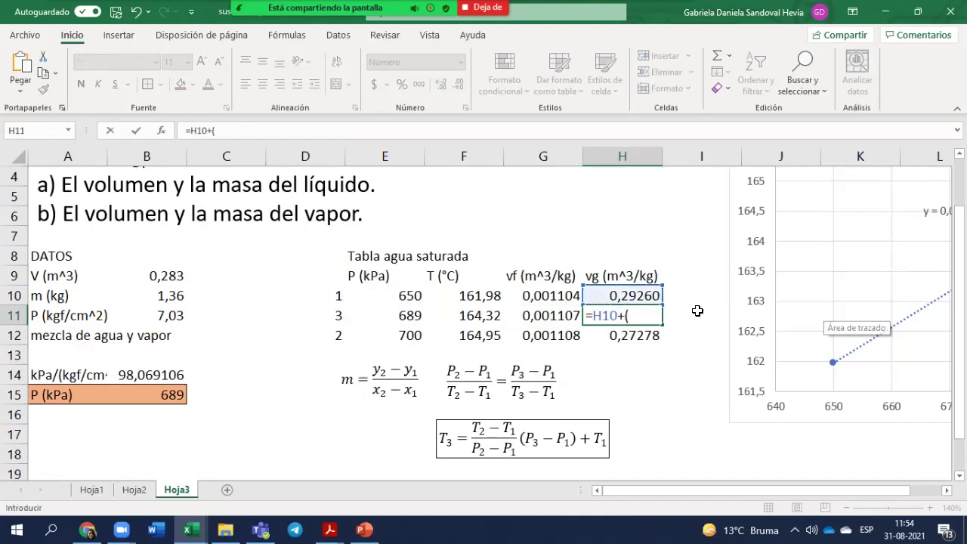
pyautogui.click(638, 335)
pyautogui.write('-')
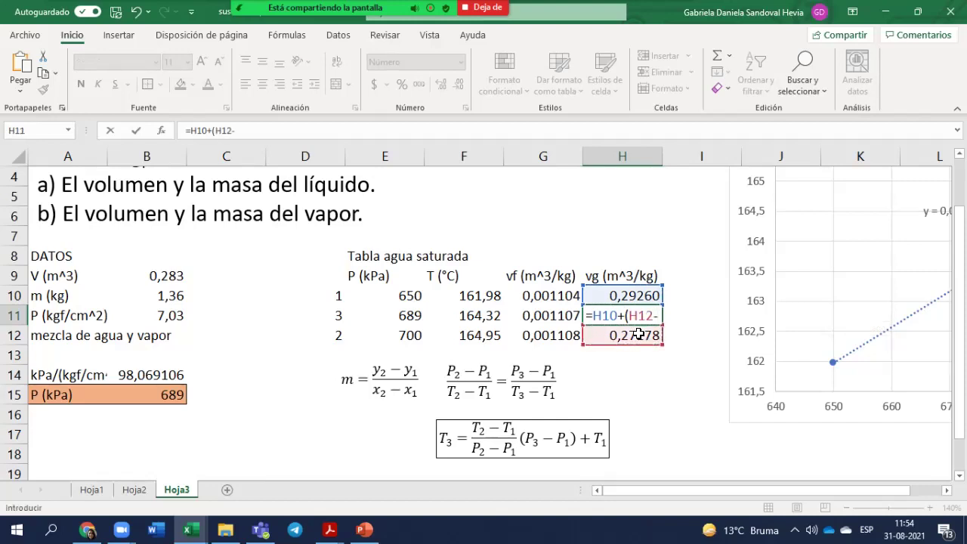
pyautogui.click(616, 300)
pyautogui.write(')*(')
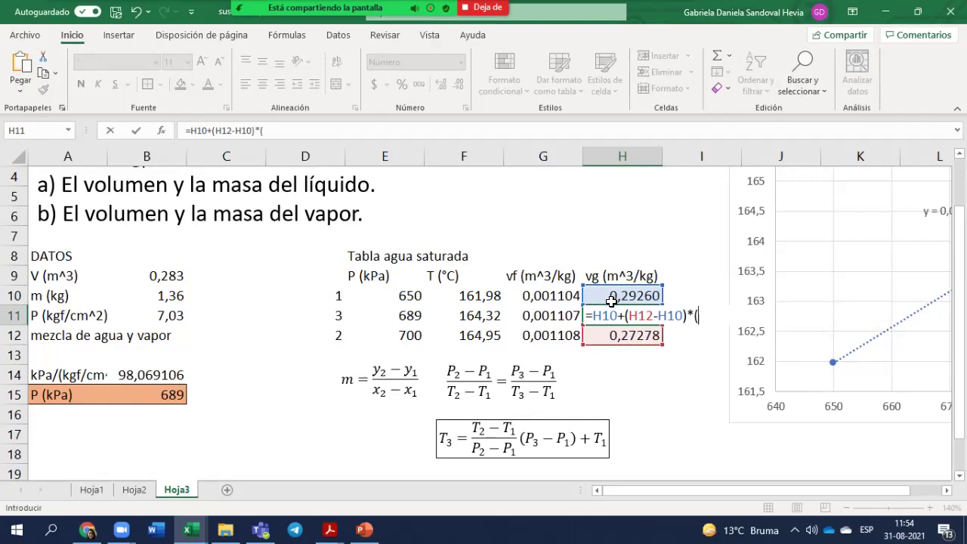
# Step: Complete the vg interpolation in H11 with the pressure ratio (E11-E10)/(E12-E10) and enter the formula
pyautogui.click(411, 313)
pyautogui.write('-')
pyautogui.click(376, 300)
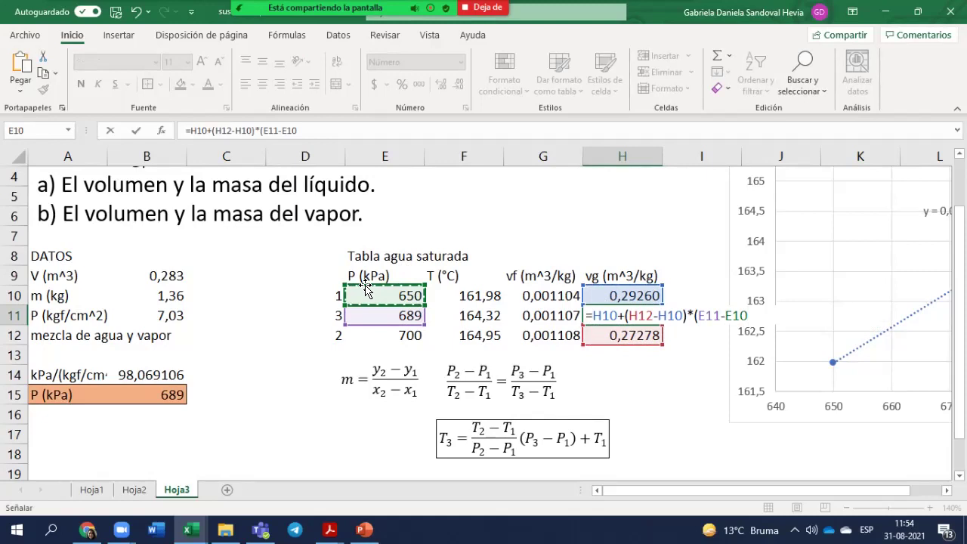
pyautogui.write(')/(')
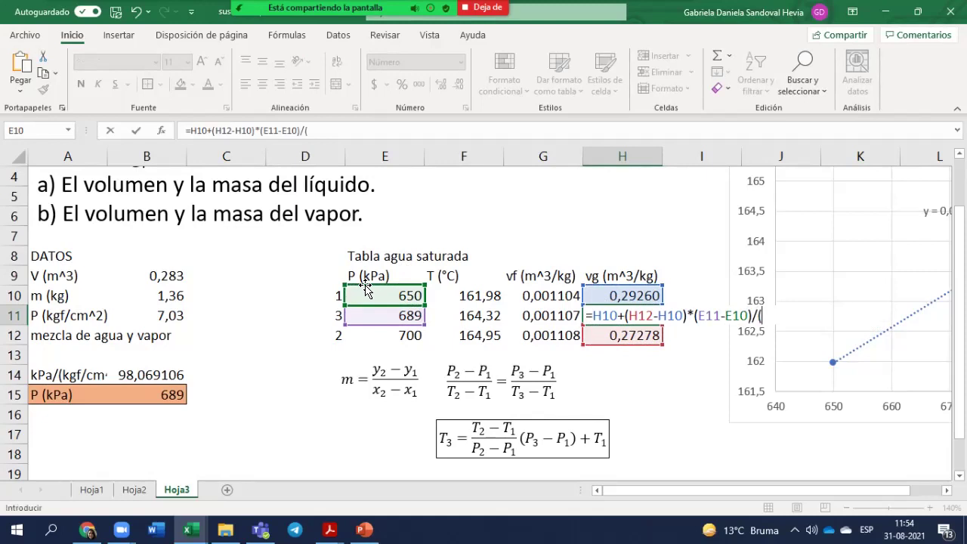
pyautogui.click(385, 341)
pyautogui.write('-')
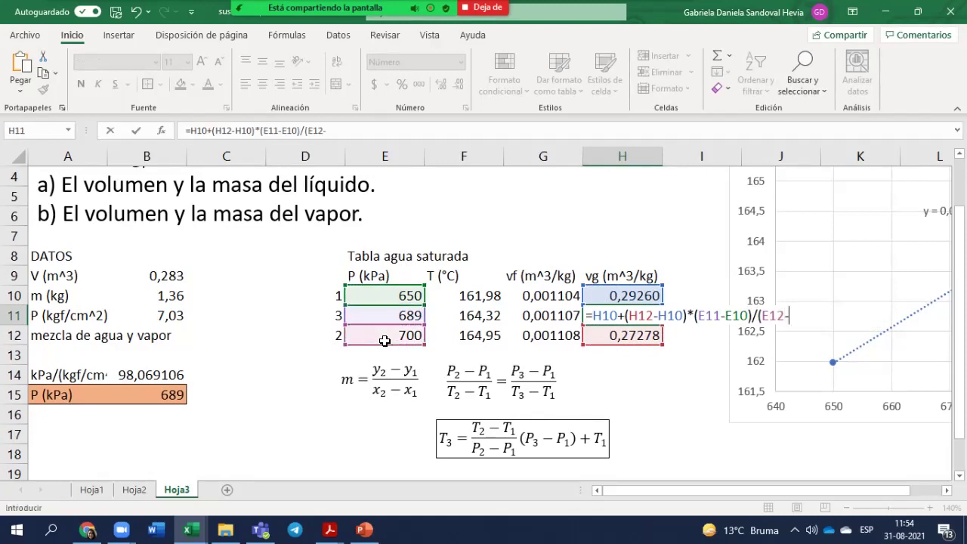
pyautogui.click(365, 292)
pyautogui.write(')')
pyautogui.press('Return')
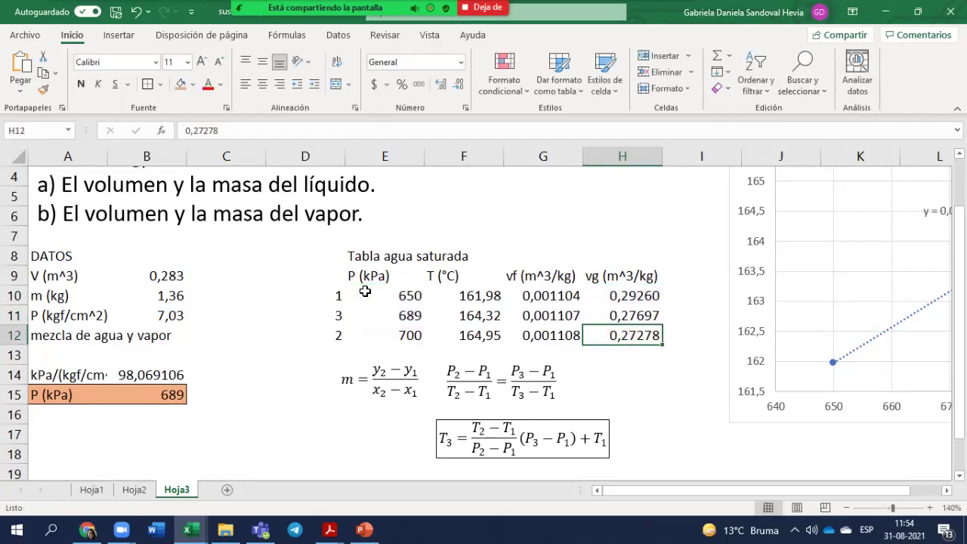
pyautogui.click(649, 312)
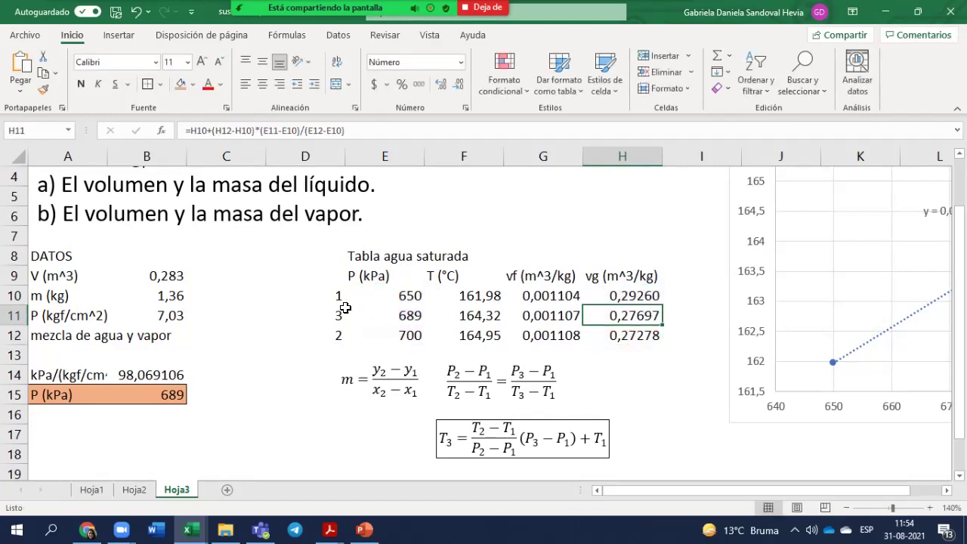
# Step: Highlight point 3's row E11:H11 with the orange fill and an outside border, matching the P (kPa) result
pyautogui.moveTo(390, 312); pyautogui.dragTo(616, 317)
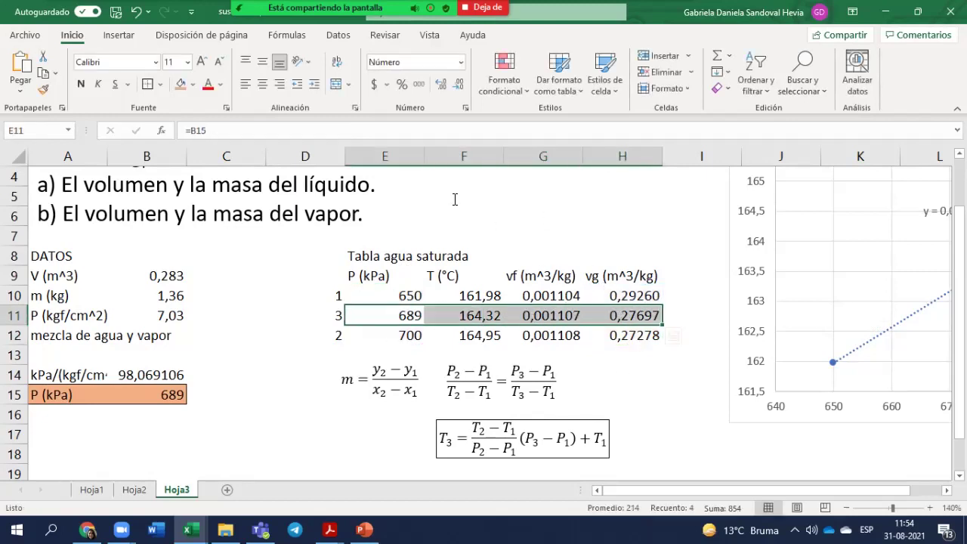
pyautogui.click(182, 83)
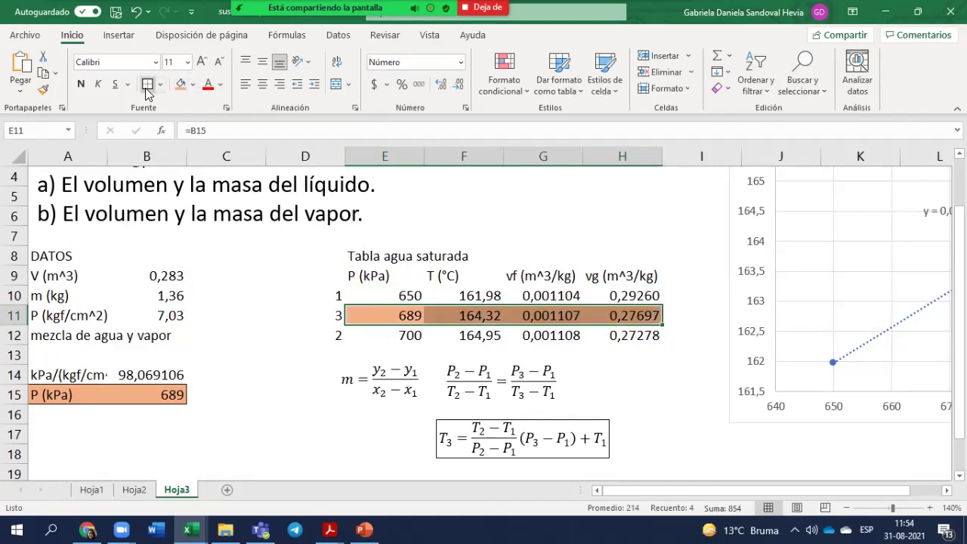
pyautogui.click(433, 425)
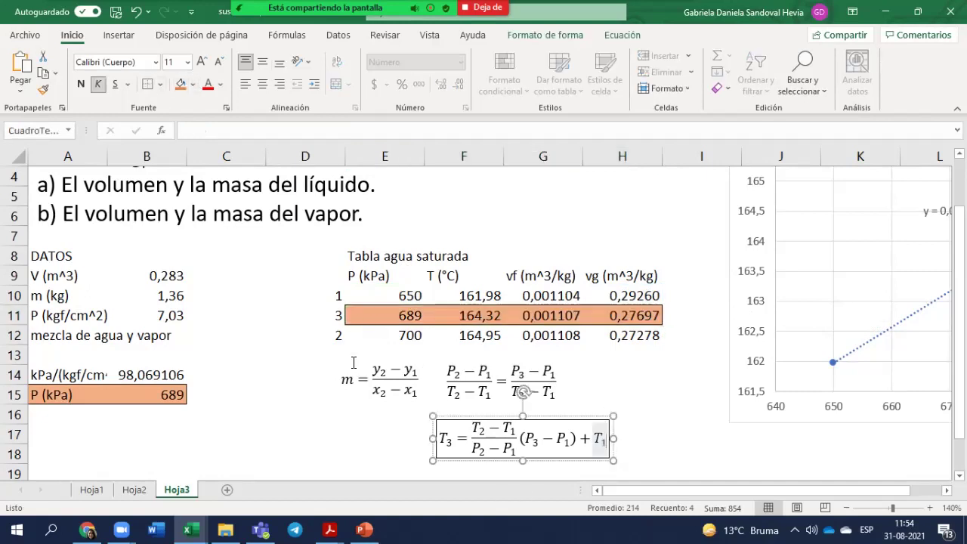
# Step: Review the interpolation formulas for point 3's temperature, vf and vg against the T_3 equation
pyautogui.scroll(1, 323, 257)
pyautogui.scroll(-2, 597, 253)
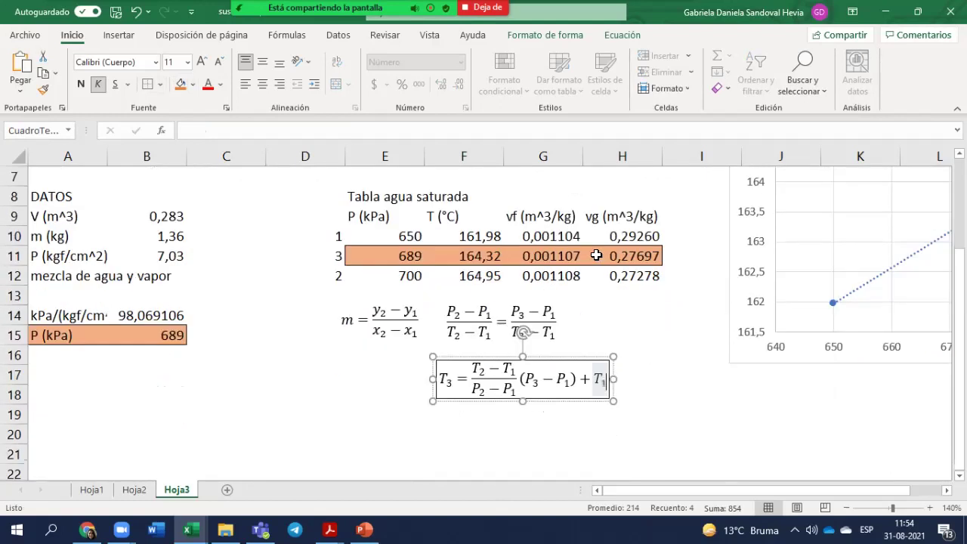
pyautogui.click(470, 256)
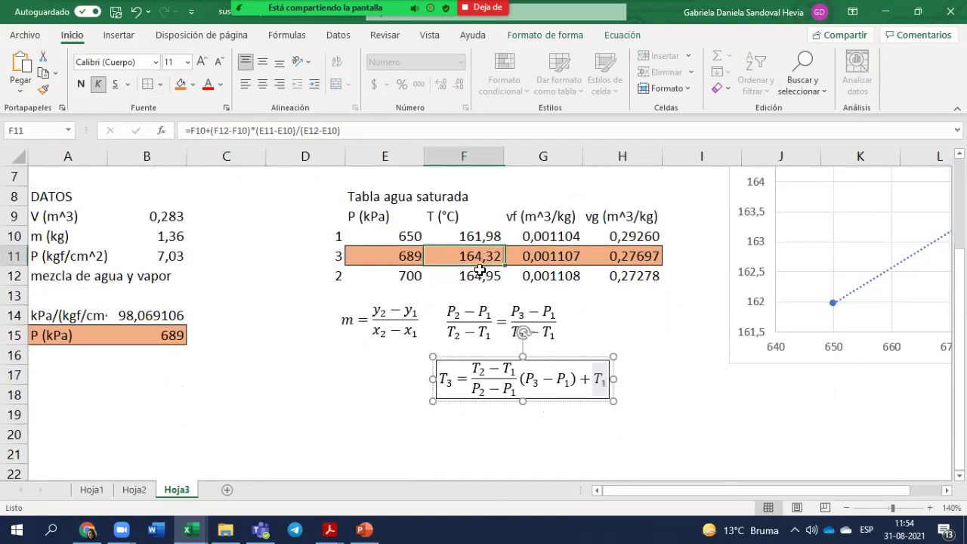
pyautogui.scroll(1, 537, 341)
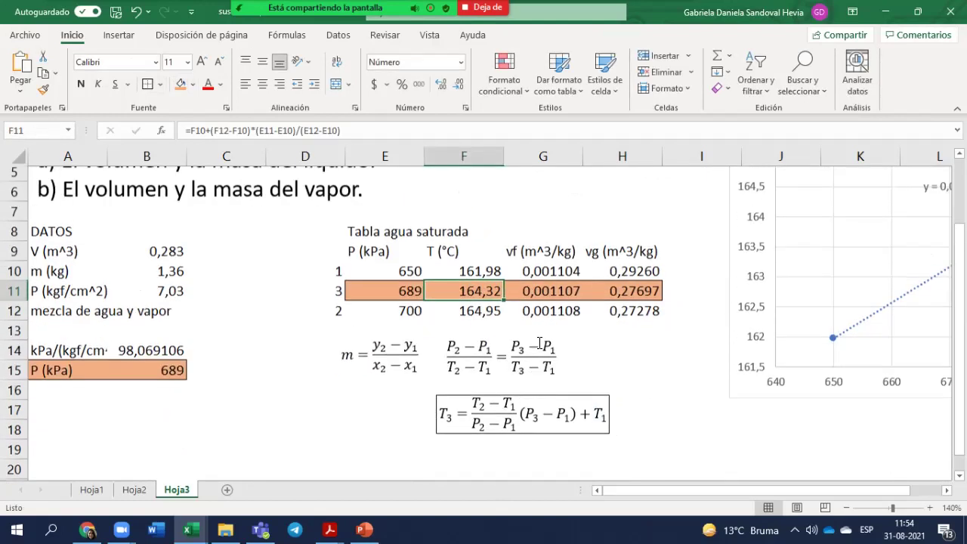
pyautogui.click(550, 316)
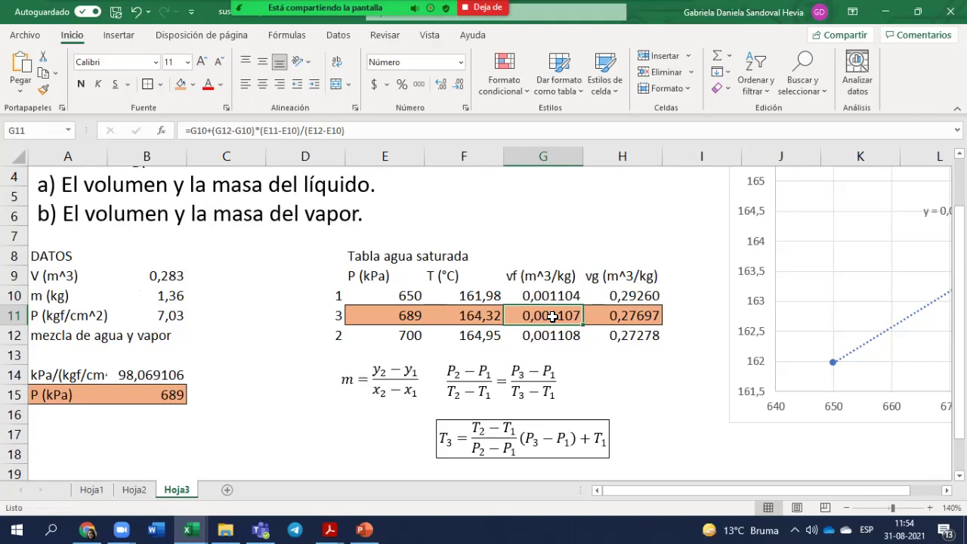
pyautogui.click(617, 312)
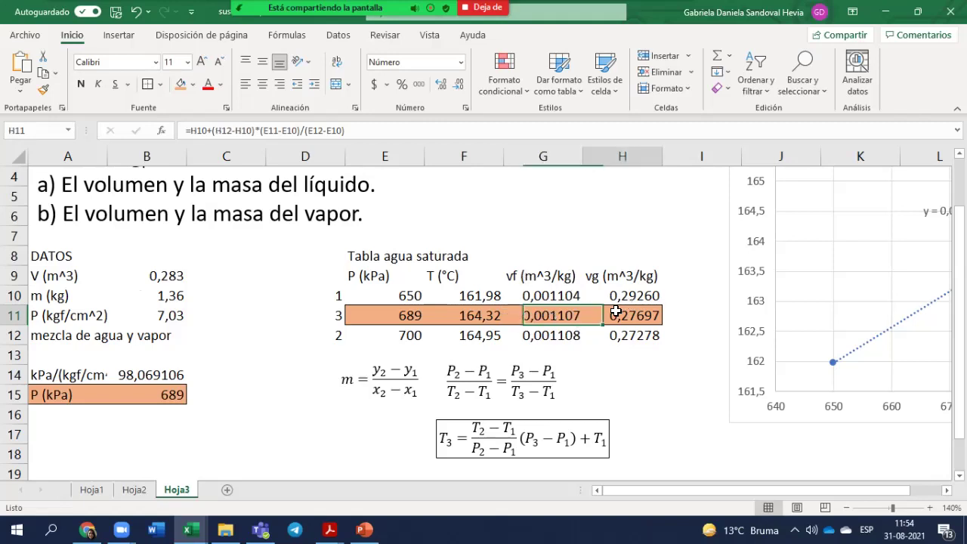